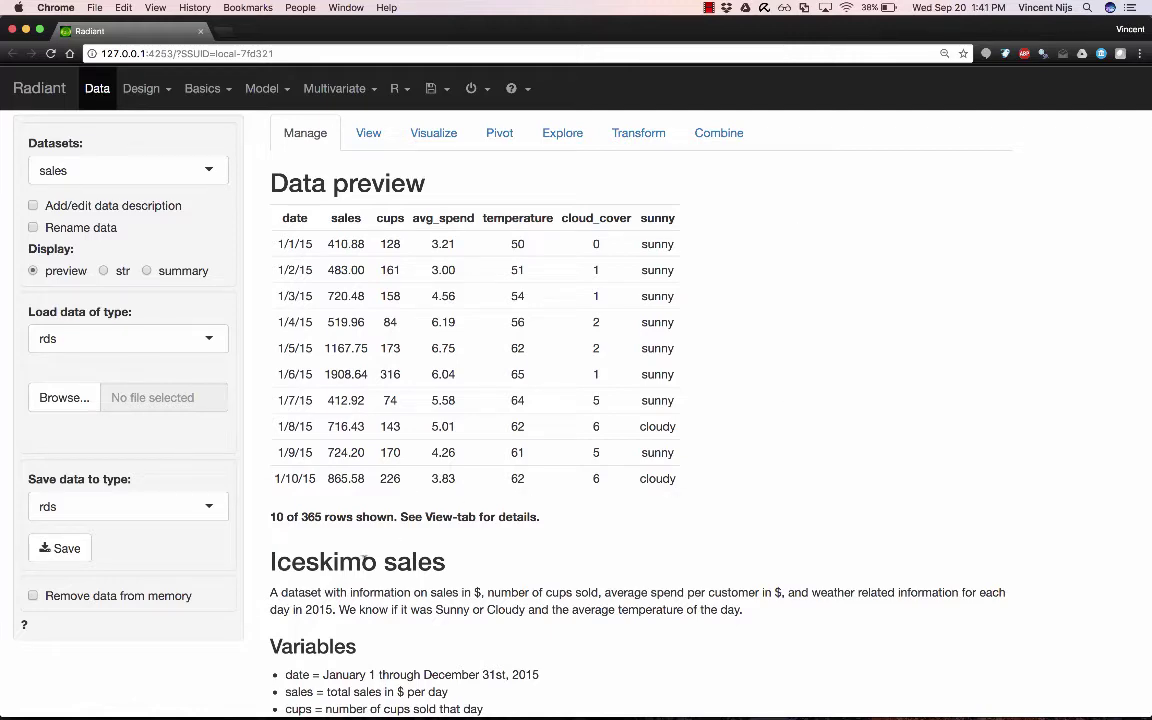
# Step: Estimate an OLS linear regression of sales on temperature and cloud_cover
pyautogui.scroll(-2, 333, 587)
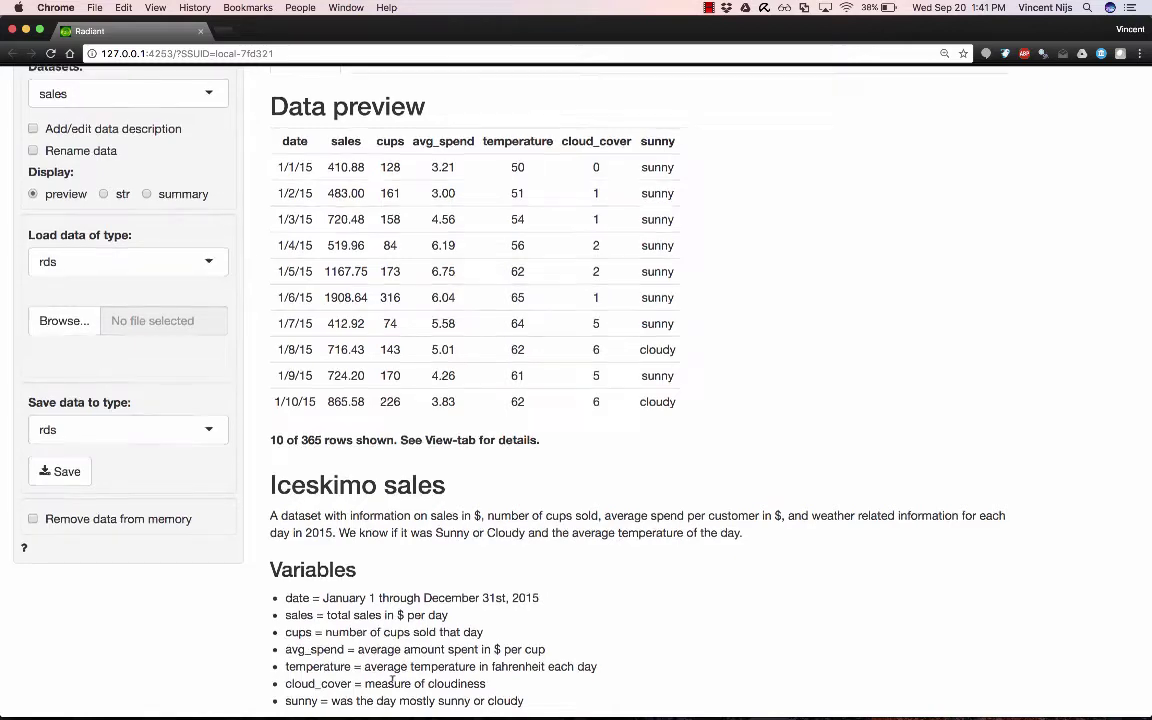
pyautogui.scroll(2, 391, 681)
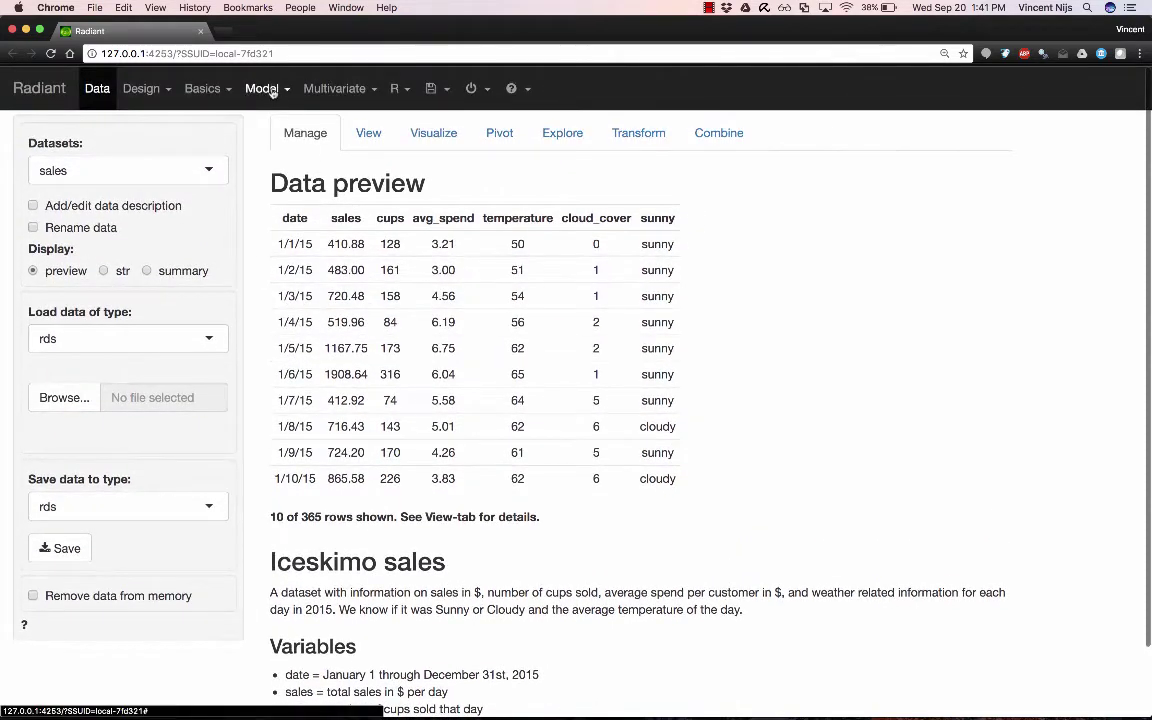
pyautogui.click(263, 88)
pyautogui.click(289, 153)
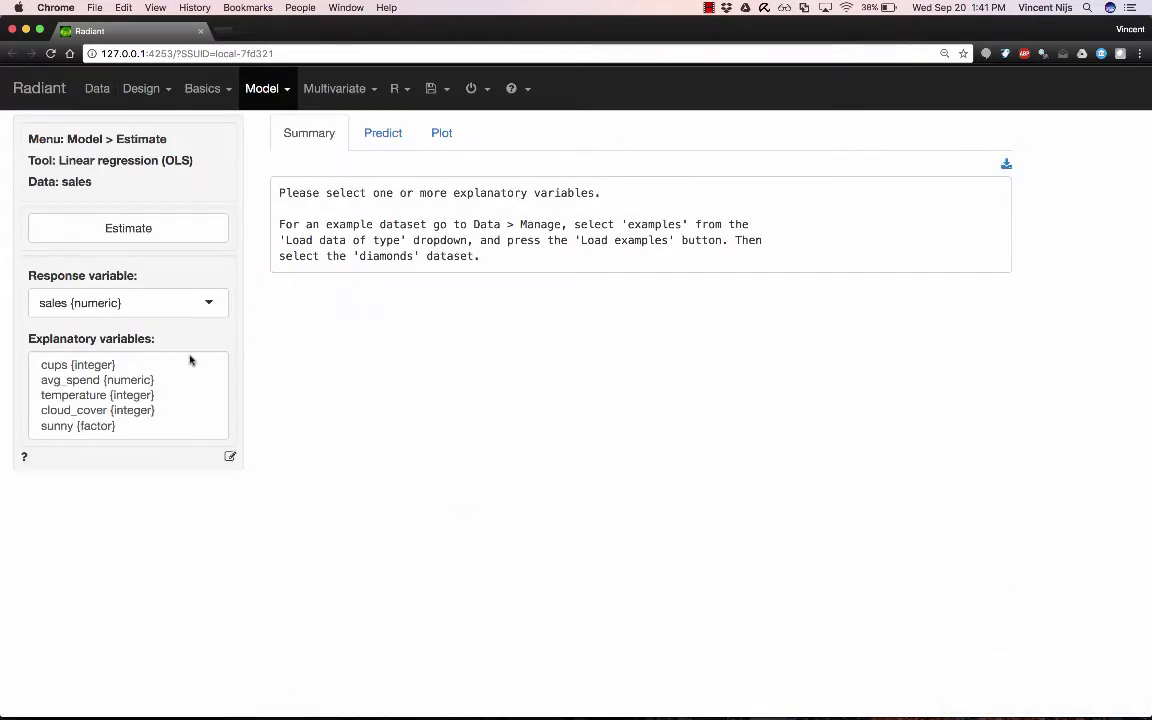
pyautogui.click(105, 398)
pyautogui.keyDown('shift'); pyautogui.click(100, 410); pyautogui.keyUp('shift')
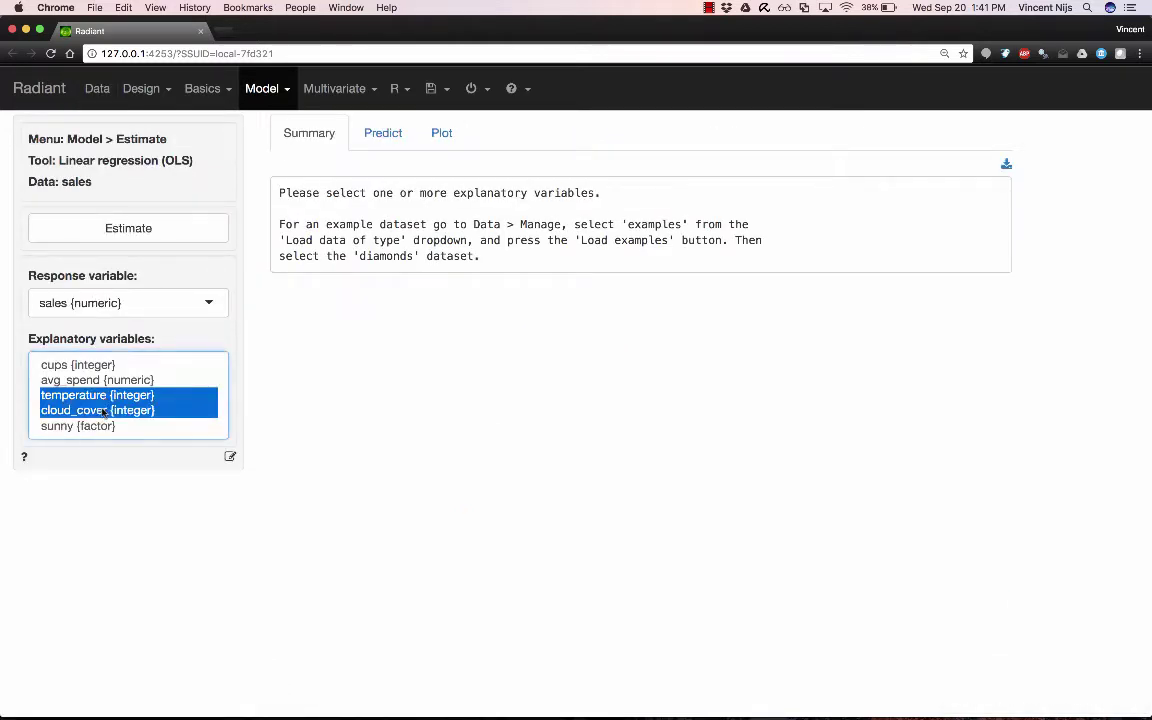
pyautogui.click(126, 227)
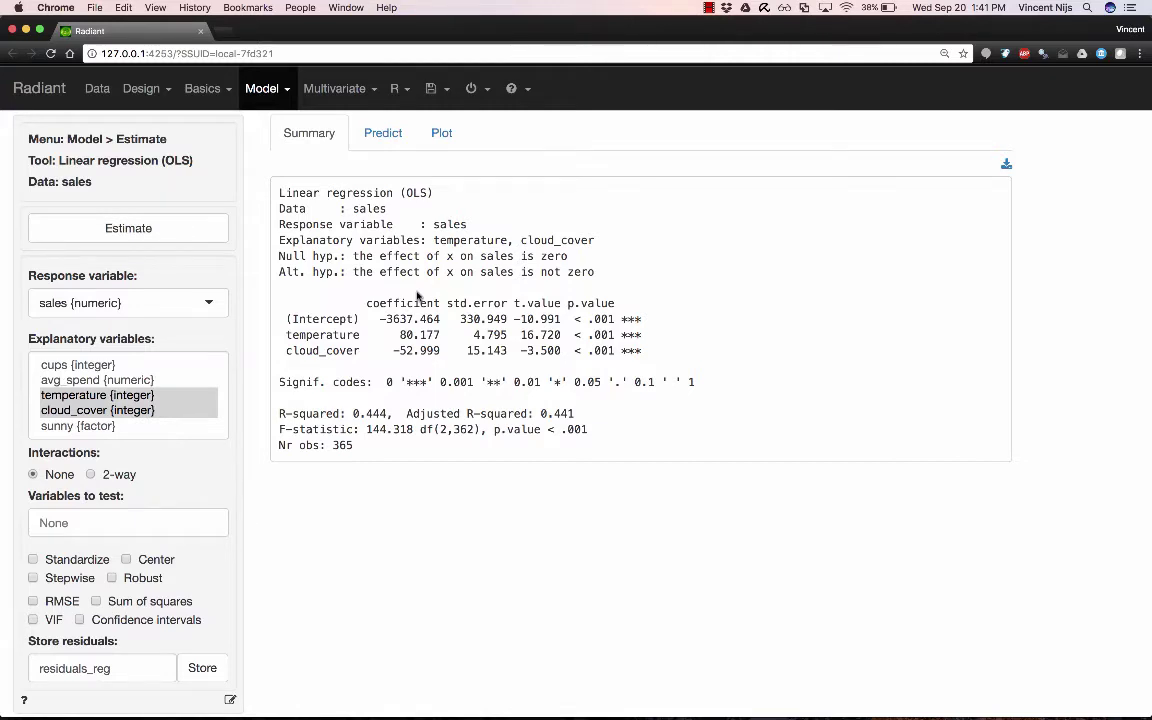
# Step: Look over the state-saving options and scroll through the regression summary (R-squared 0.444)
pyautogui.click(446, 89)
pyautogui.scroll(-1, 460, 332)
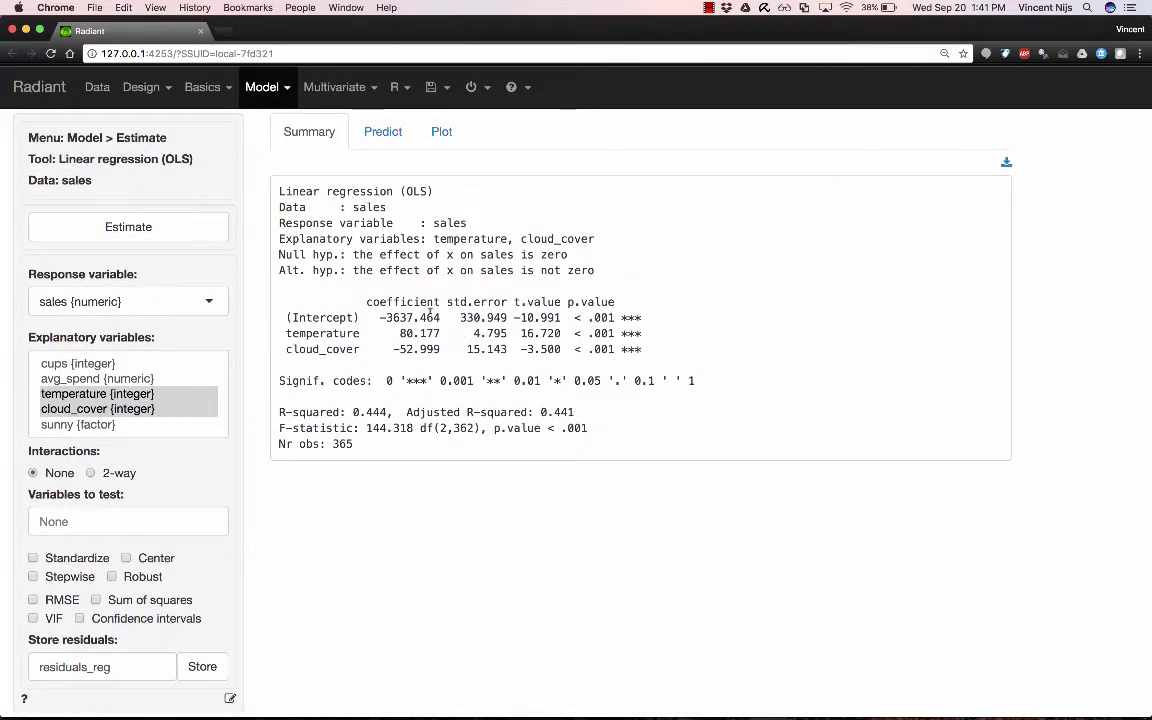
pyautogui.scroll(1, 433, 310)
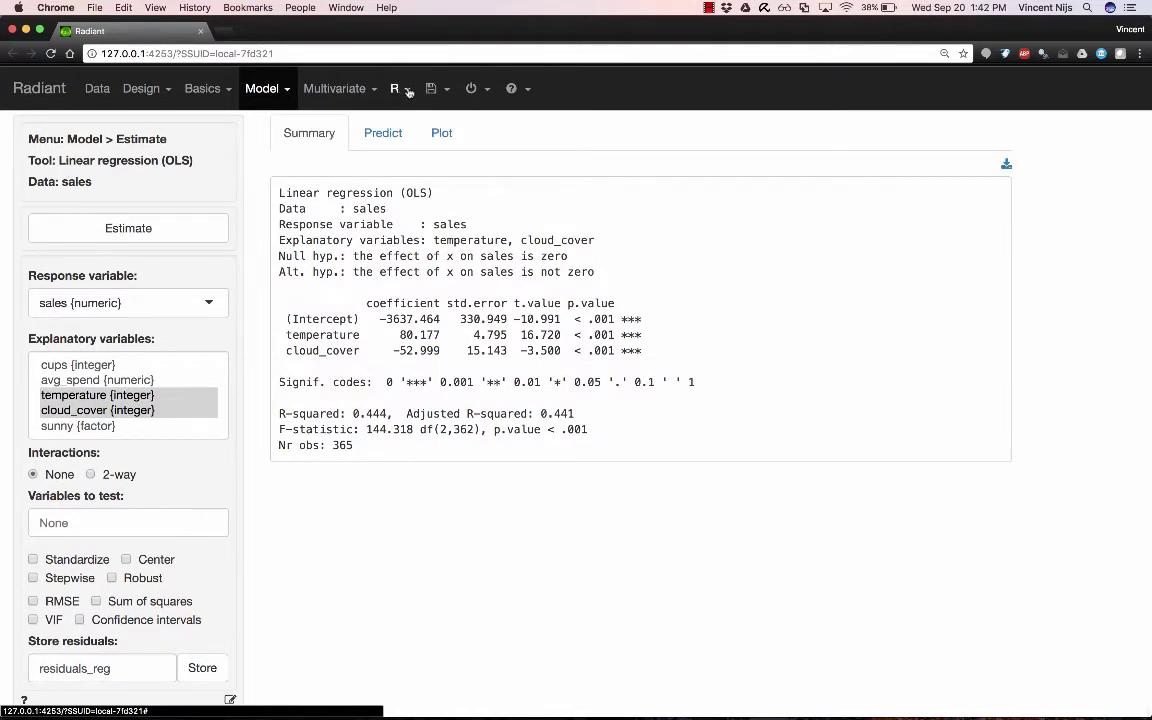
# Step: Open the R > Report editor showing the sample markdown report
pyautogui.click(406, 90)
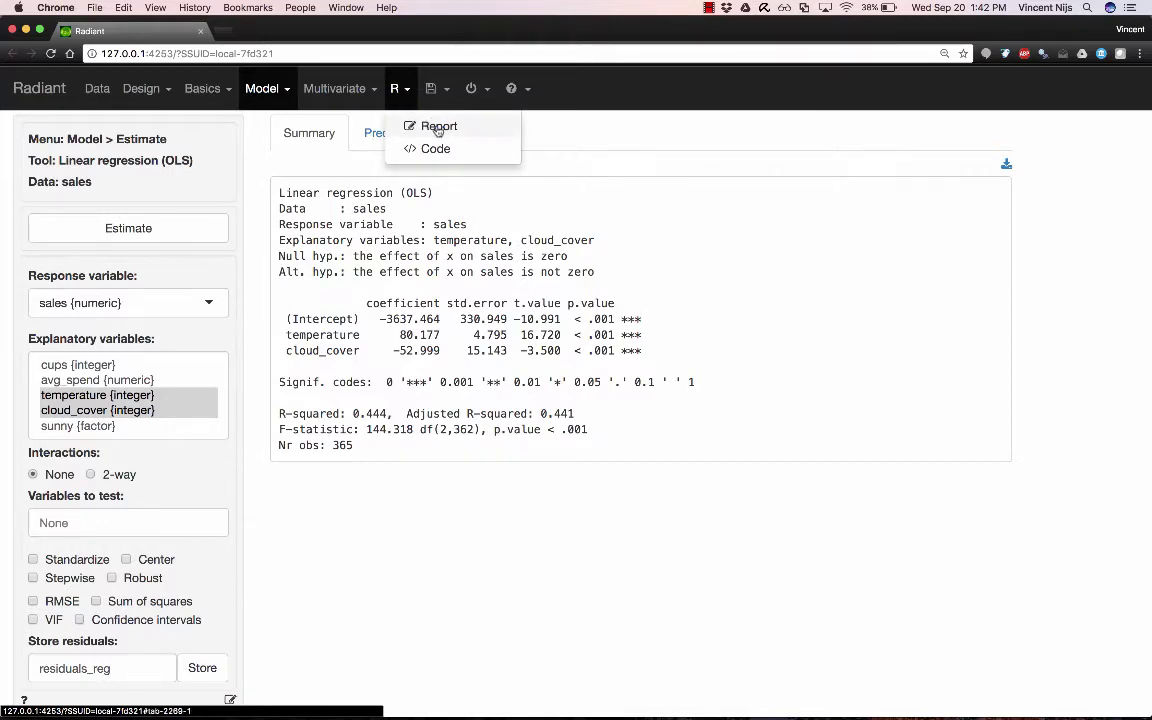
pyautogui.click(437, 127)
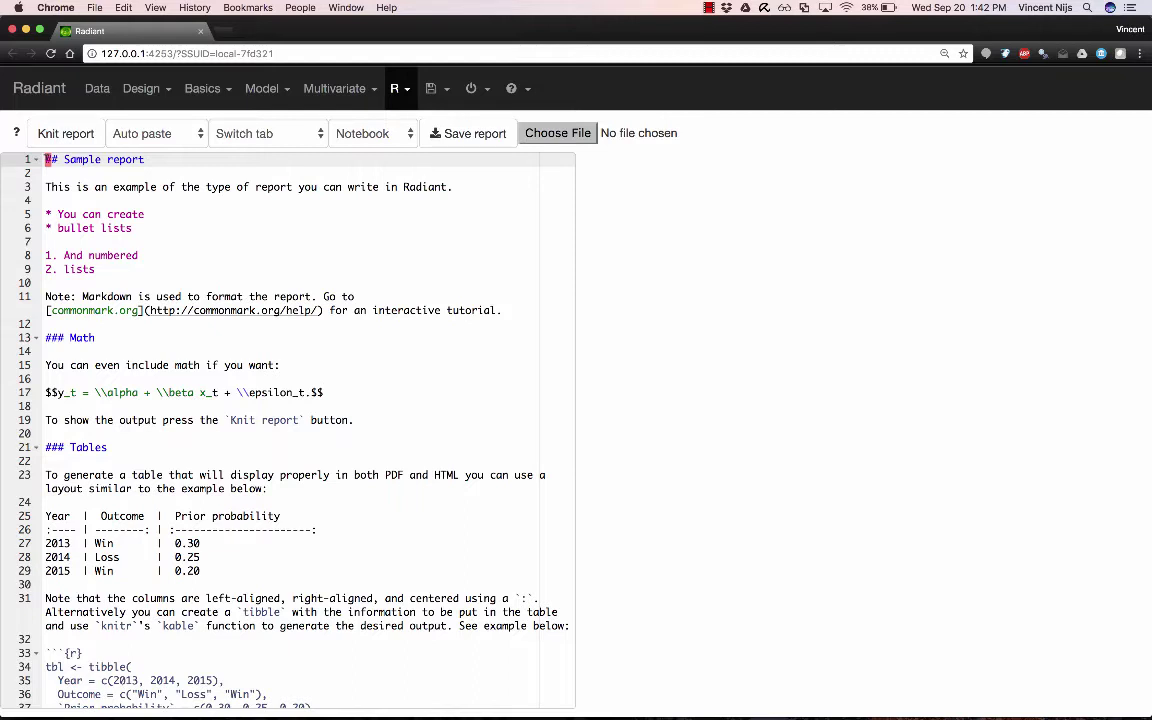
# Step: Knit the title and intro lines, then make the title '# Sample report' and re-render
pyautogui.hotkey('shift', 'Down')
pyautogui.hotkey('shift', 'Down')
pyautogui.hotkey('shift', 'Down')
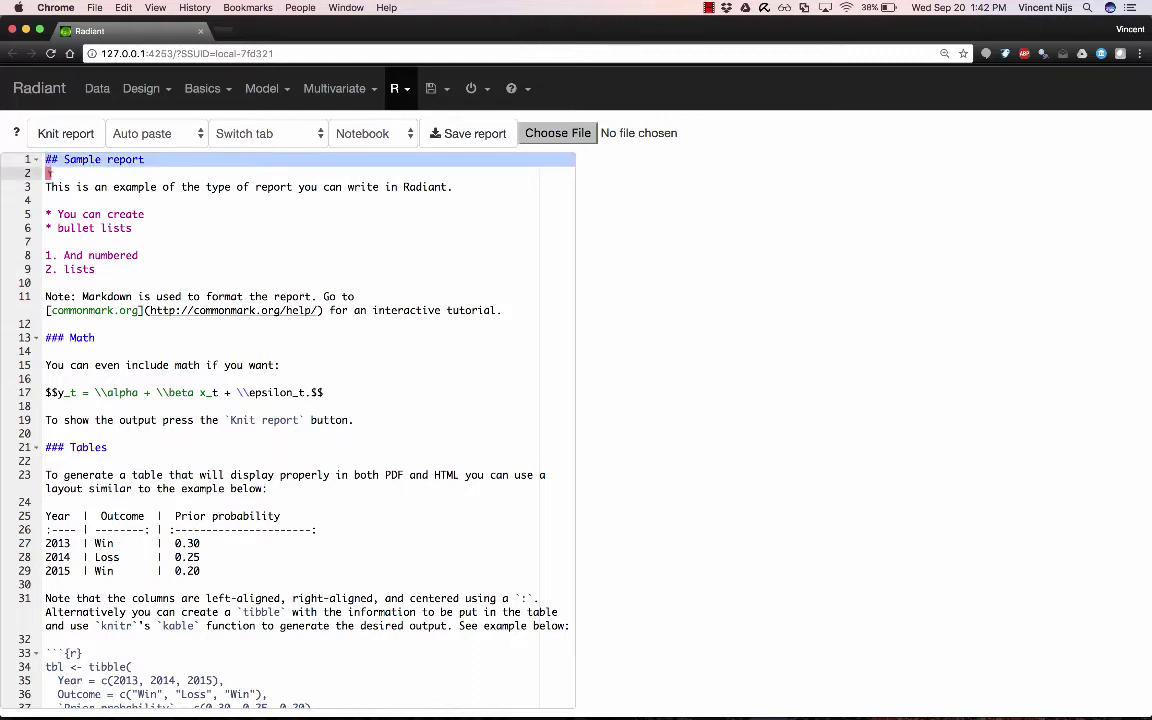
pyautogui.click(68, 135)
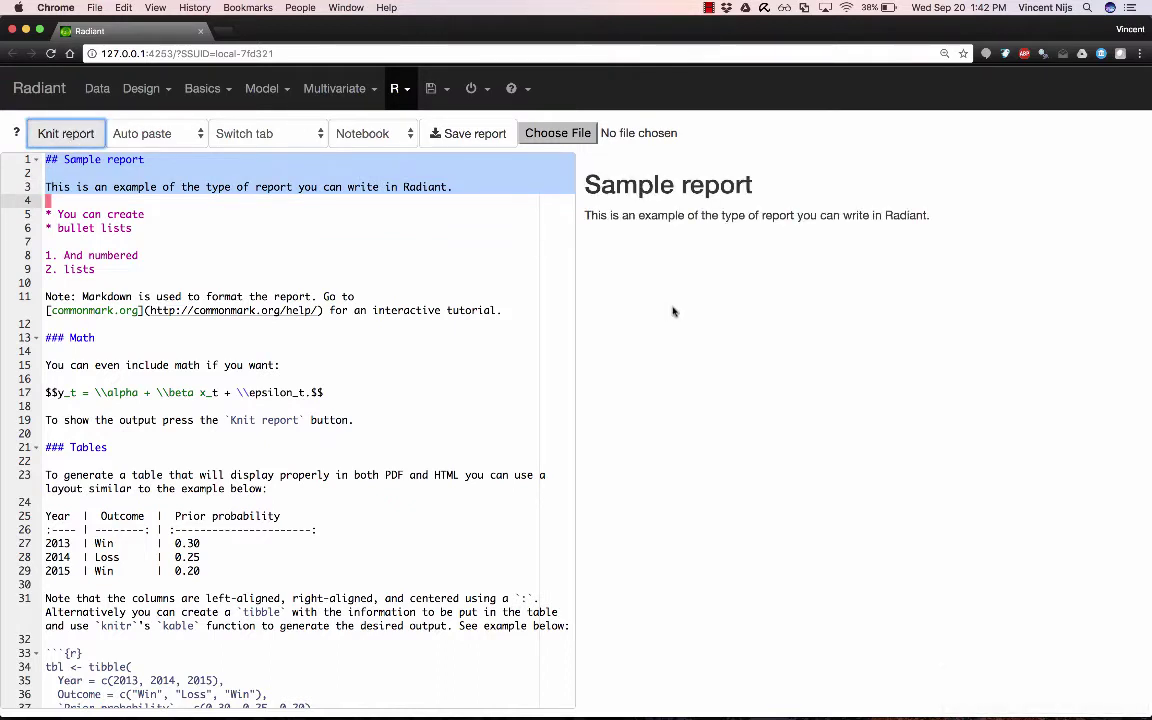
pyautogui.click(588, 254)
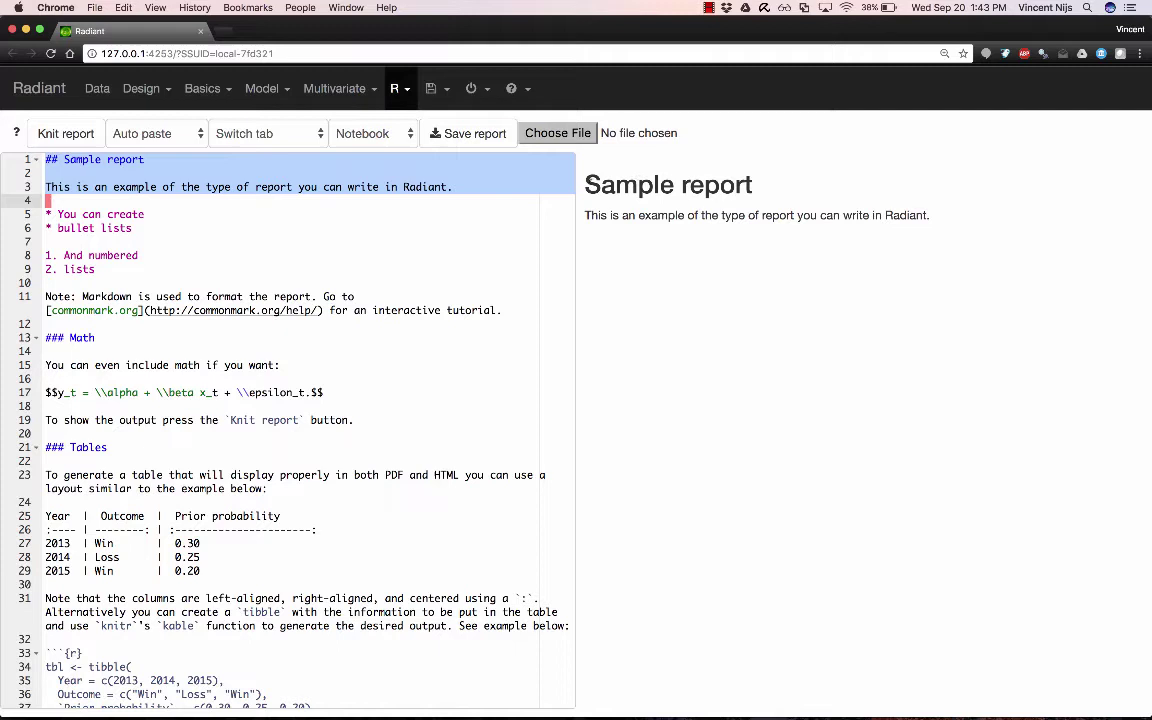
pyautogui.click(44, 159)
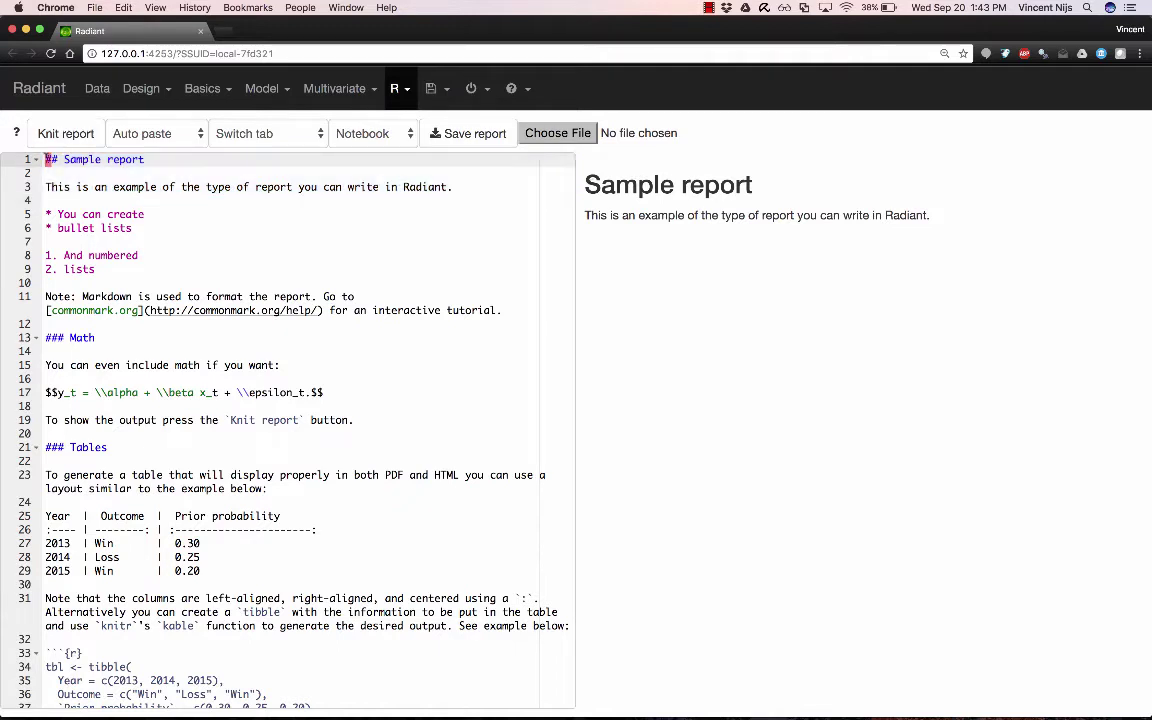
pyautogui.press('Delete')
pyautogui.hotkey('shift', 'Down')
pyautogui.hotkey('shift', 'Down')
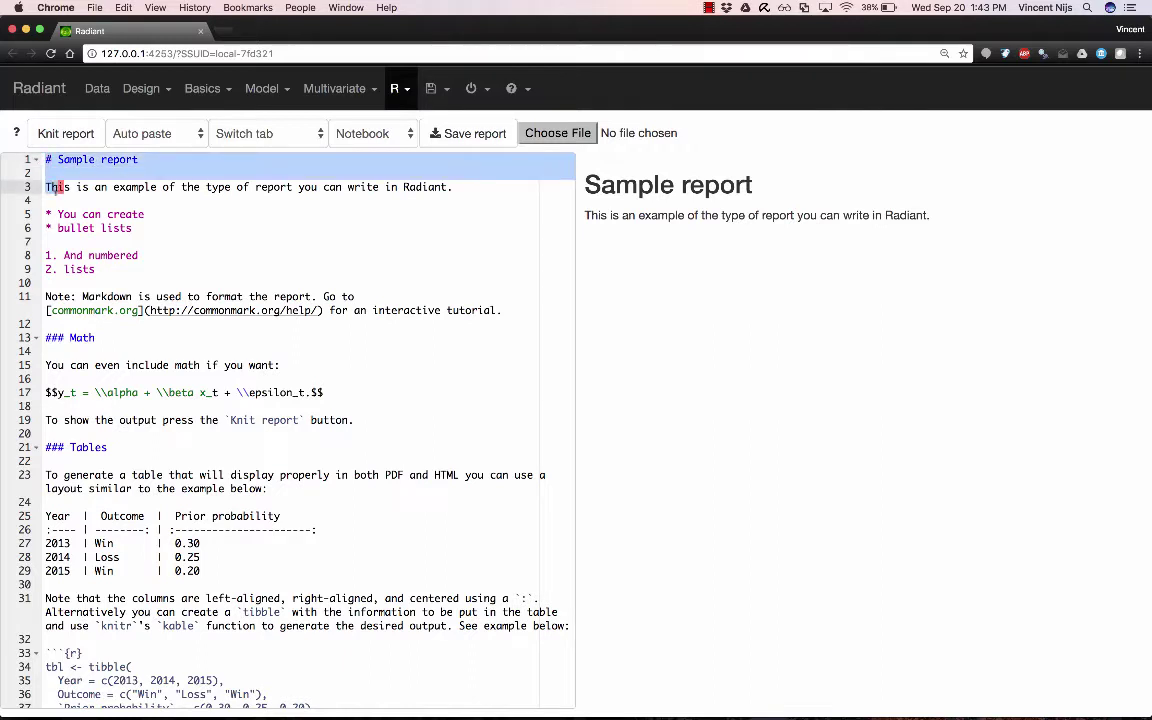
pyautogui.hotkey('shift', 'Down')
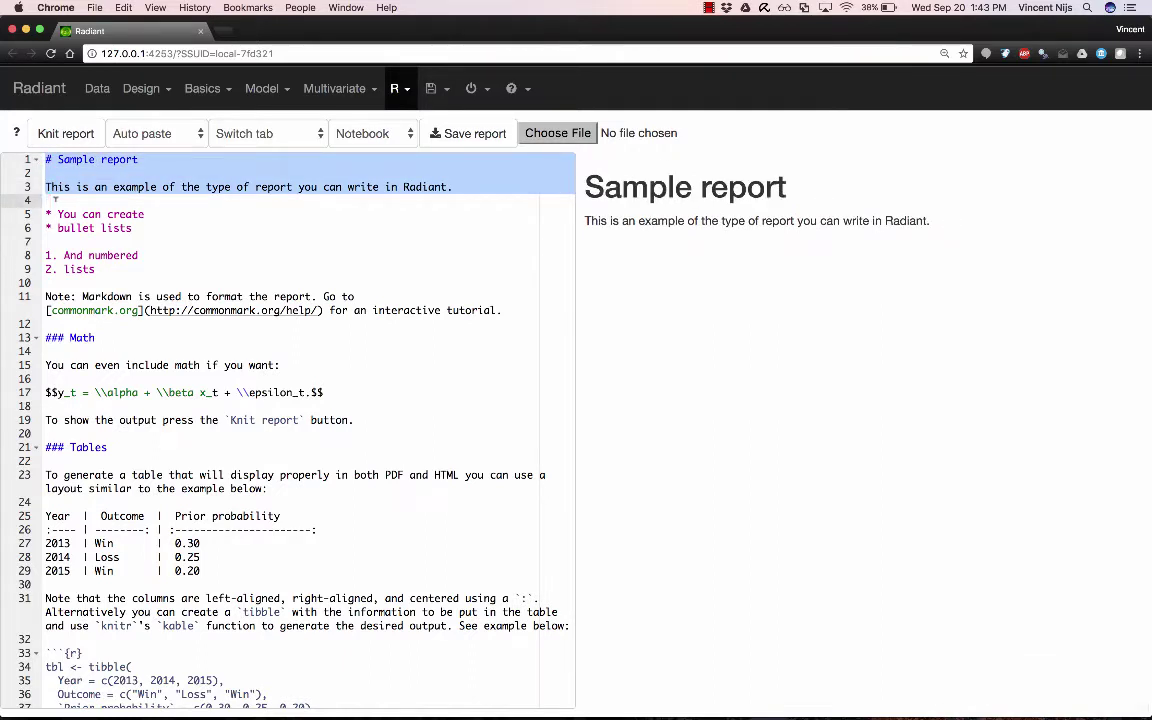
# Step: Add 'another bullet' to the bullet list and '3. another item' to the numbered list
pyautogui.click(90, 214)
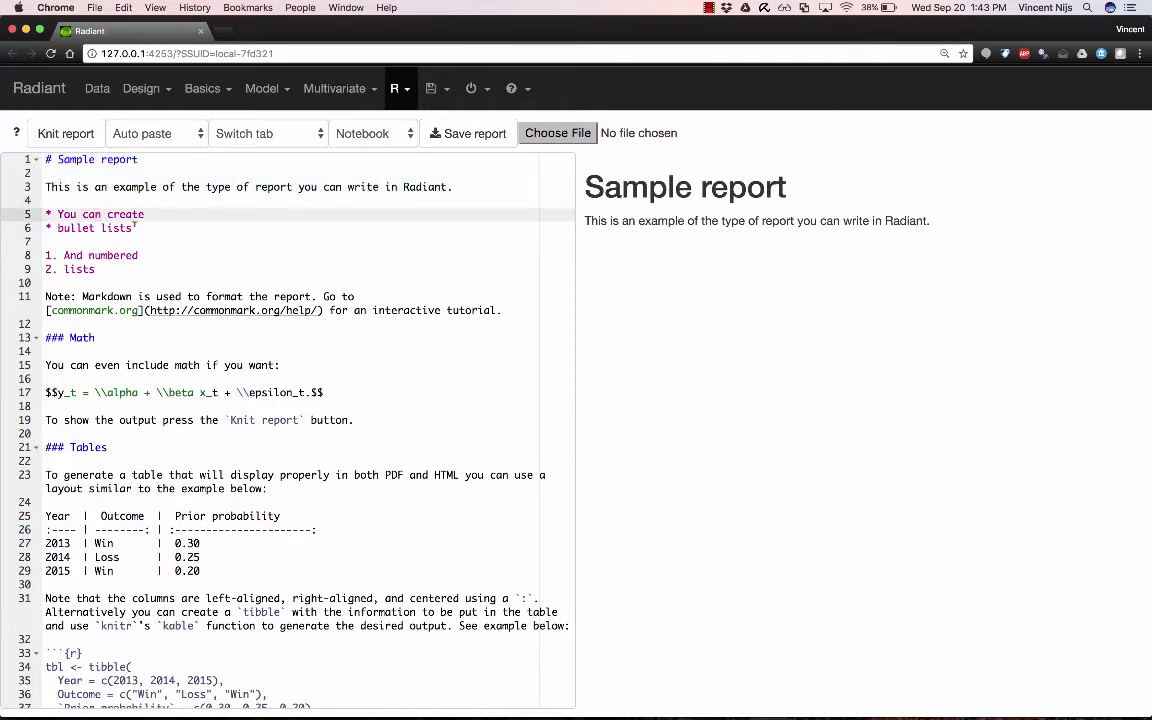
pyautogui.click(139, 227)
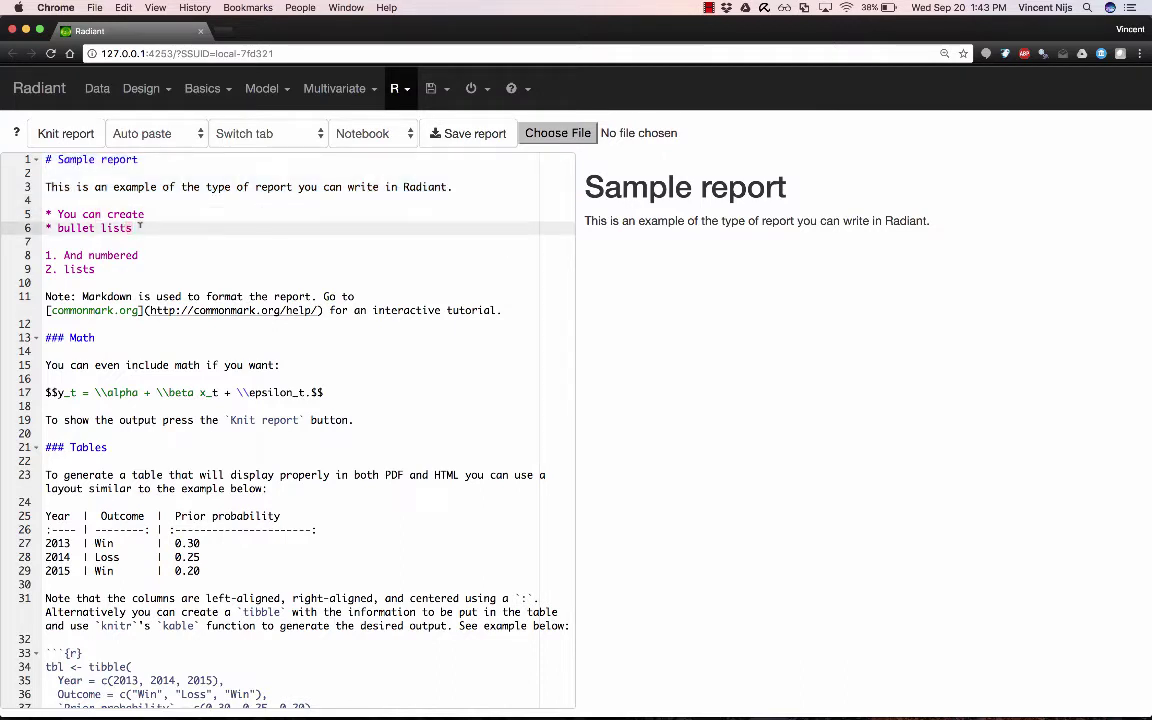
pyautogui.press('Return')
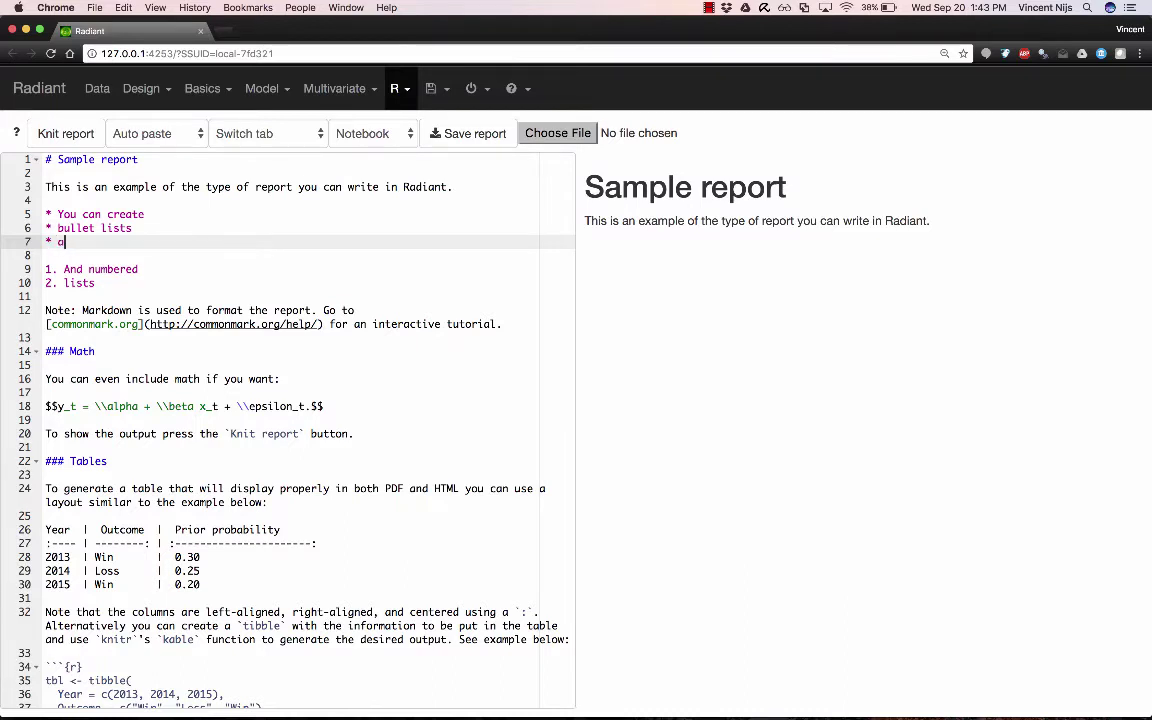
pyautogui.write('nother bullet')
pyautogui.click(109, 276)
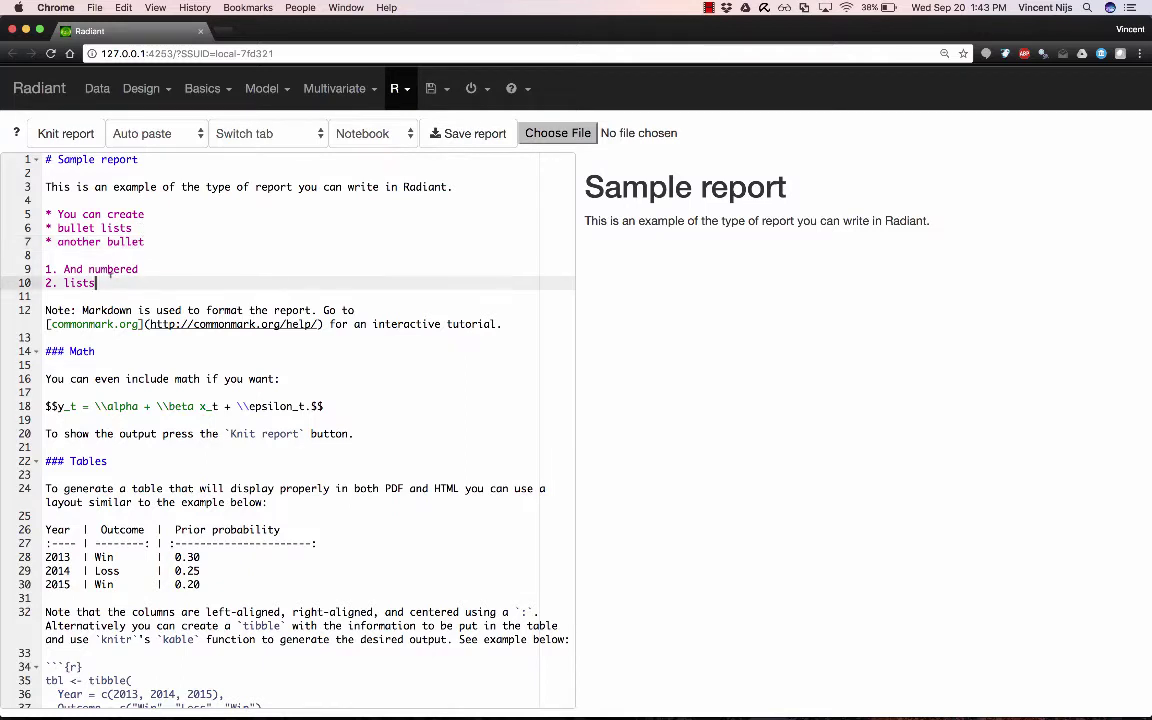
pyautogui.press('Return')
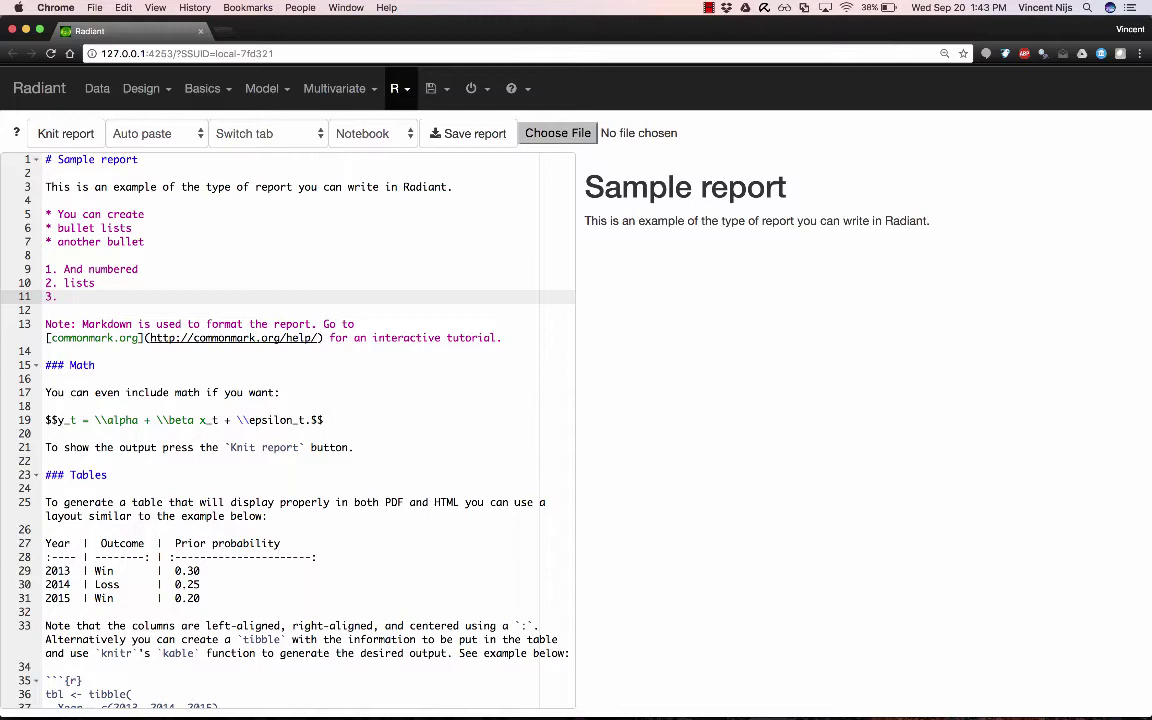
pyautogui.write('another item')
# Step: Select lines 4–11 and knit them to preview both lists
pyautogui.keyDown('shift'); pyautogui.click(46, 242); pyautogui.keyUp('shift')
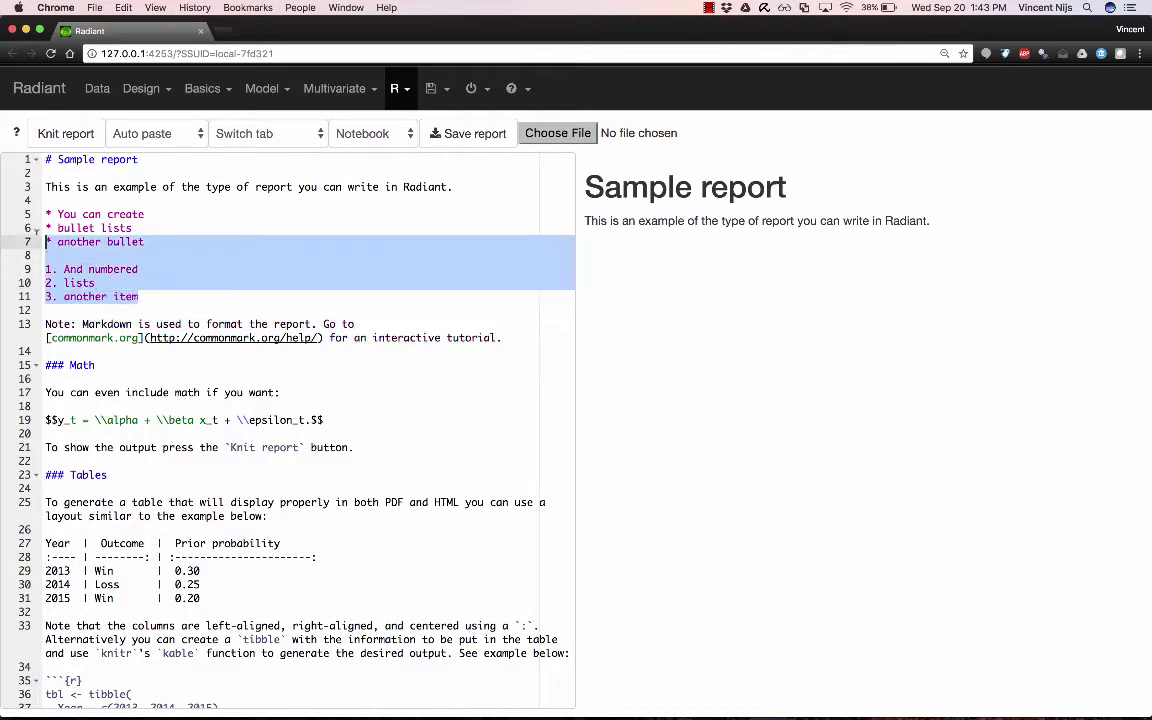
pyautogui.moveTo(46, 242); pyautogui.dragTo(12, 196)
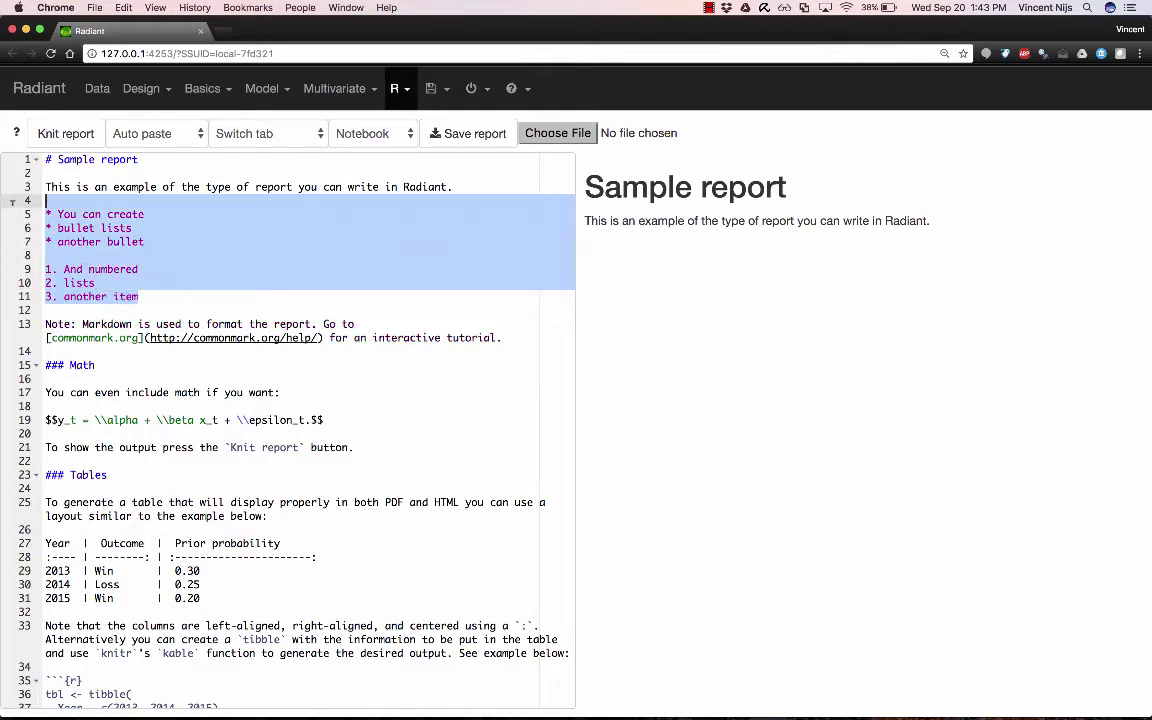
pyautogui.click(64, 137)
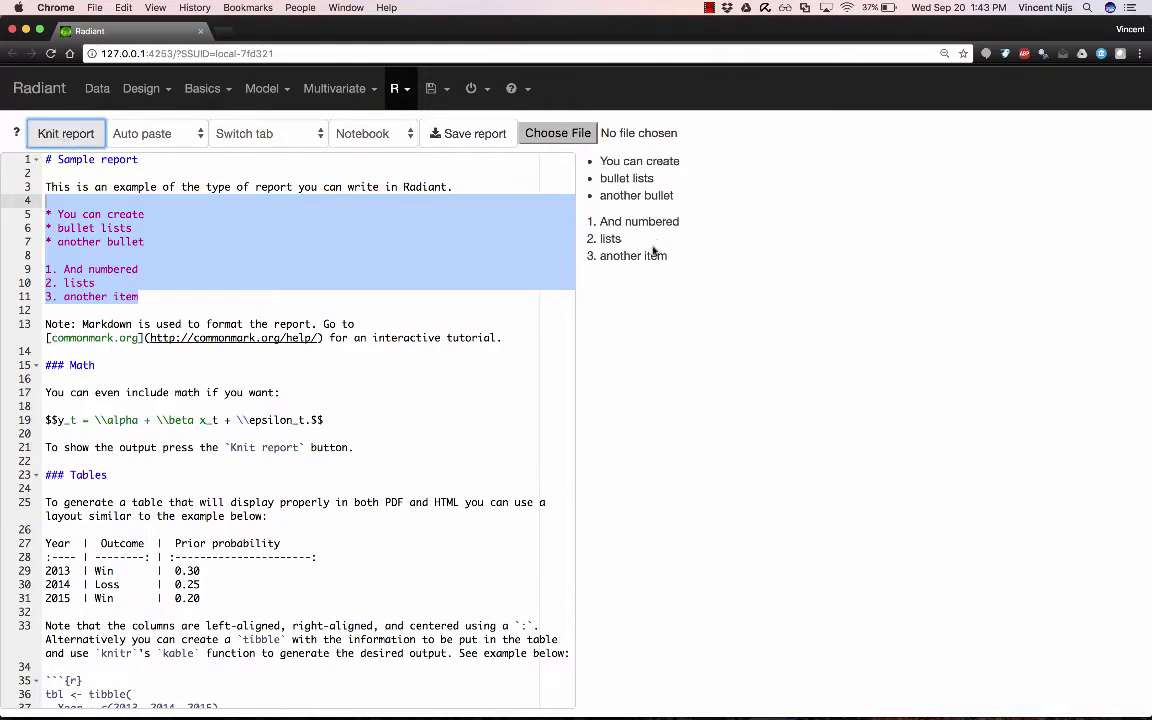
# Step: Select the word Markdown in the note, then deselect by moving to empty line 16
pyautogui.click(180, 266)
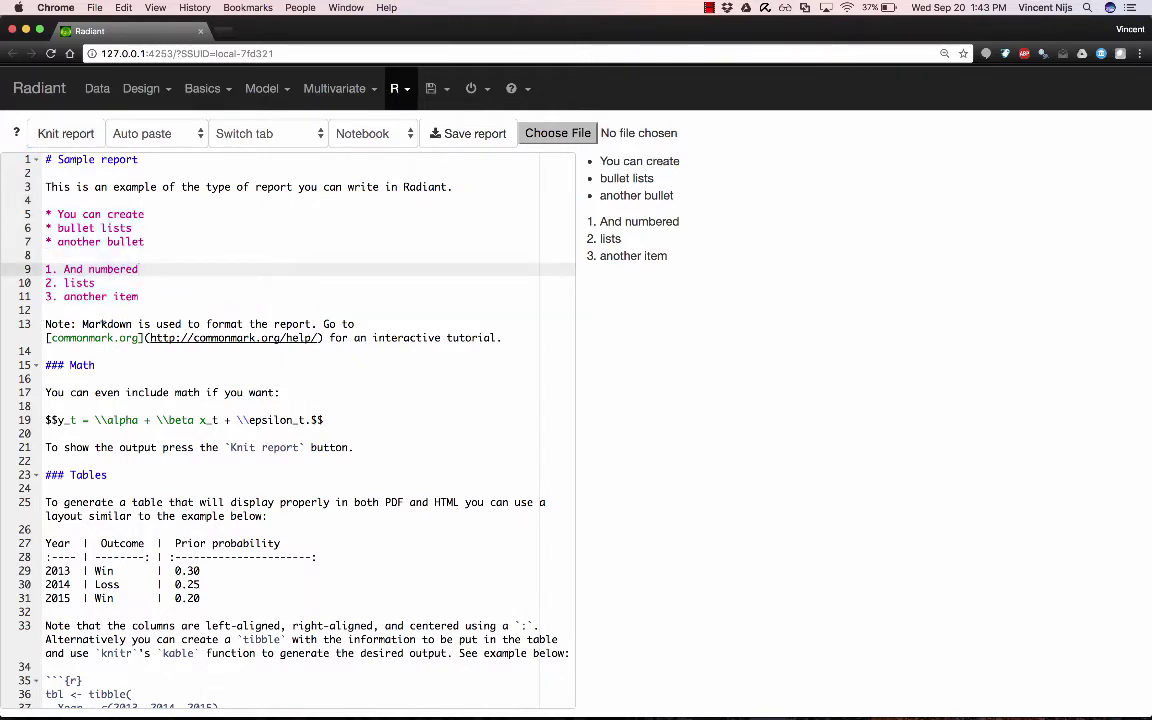
pyautogui.doubleClick(106, 324)
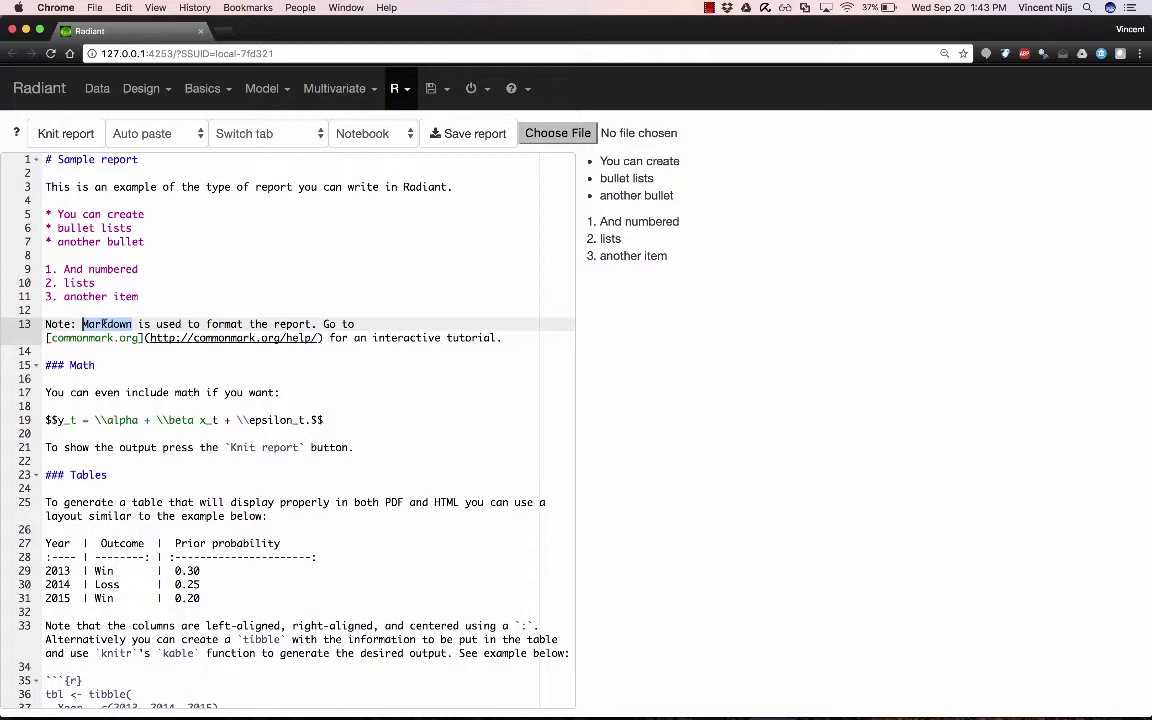
pyautogui.click(68, 312)
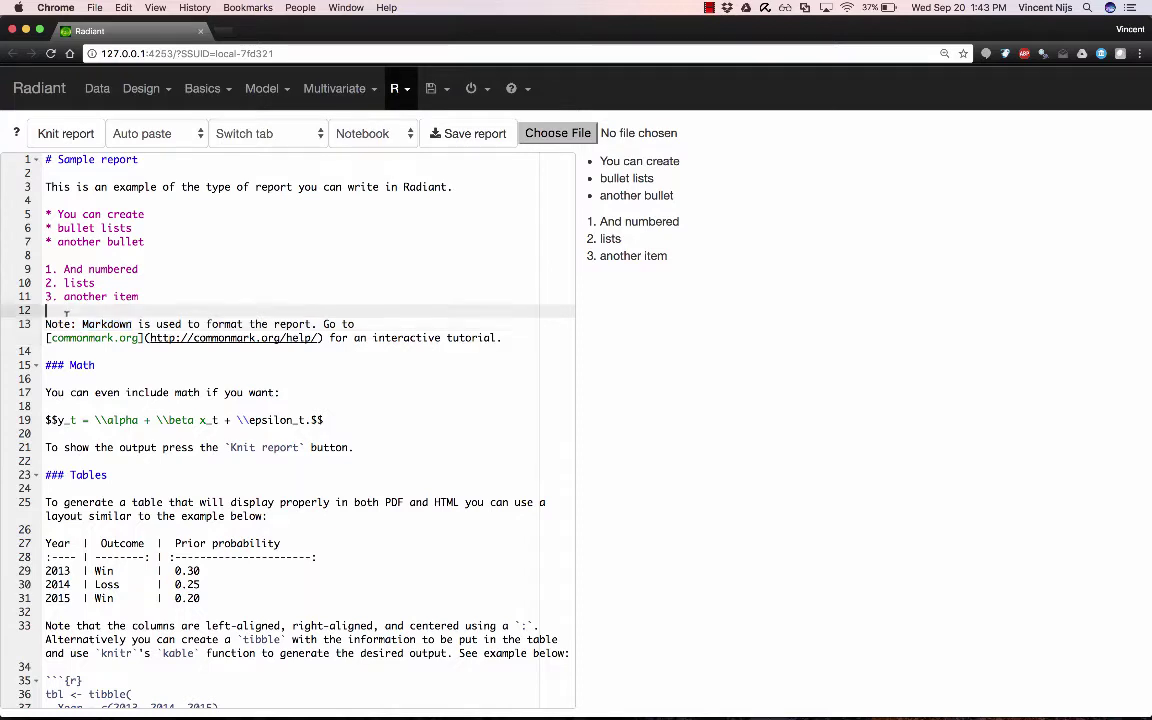
pyautogui.click(96, 324)
pyautogui.doubleClick(96, 324)
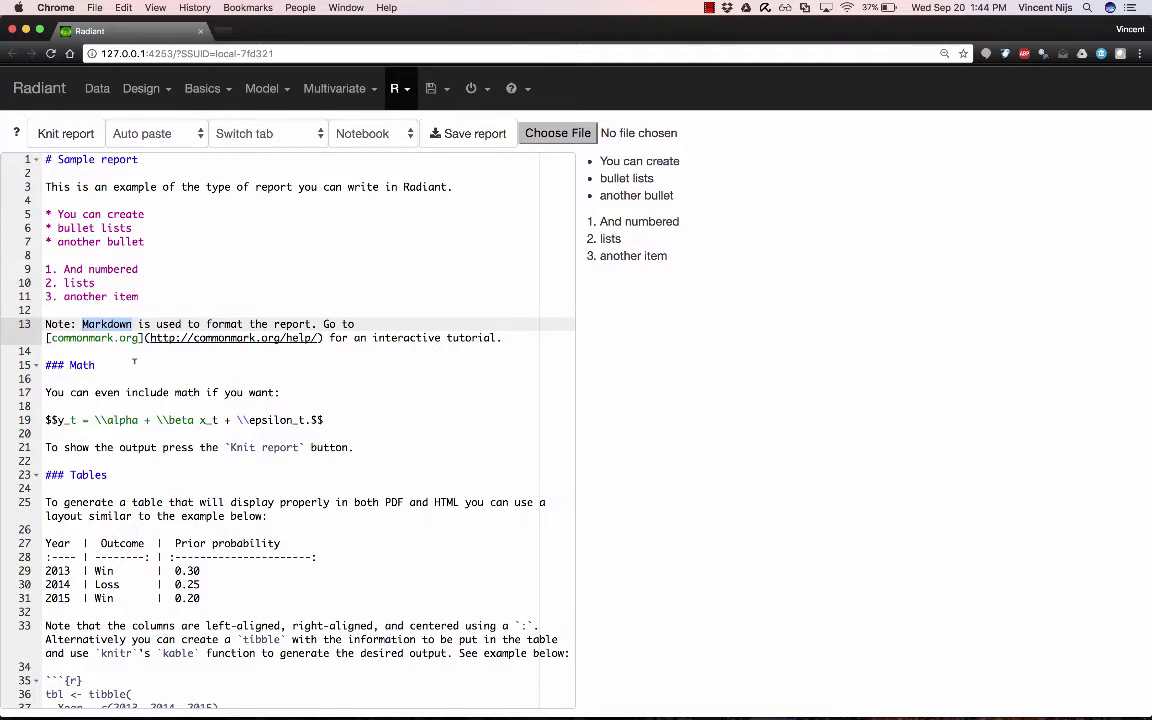
pyautogui.click(103, 373)
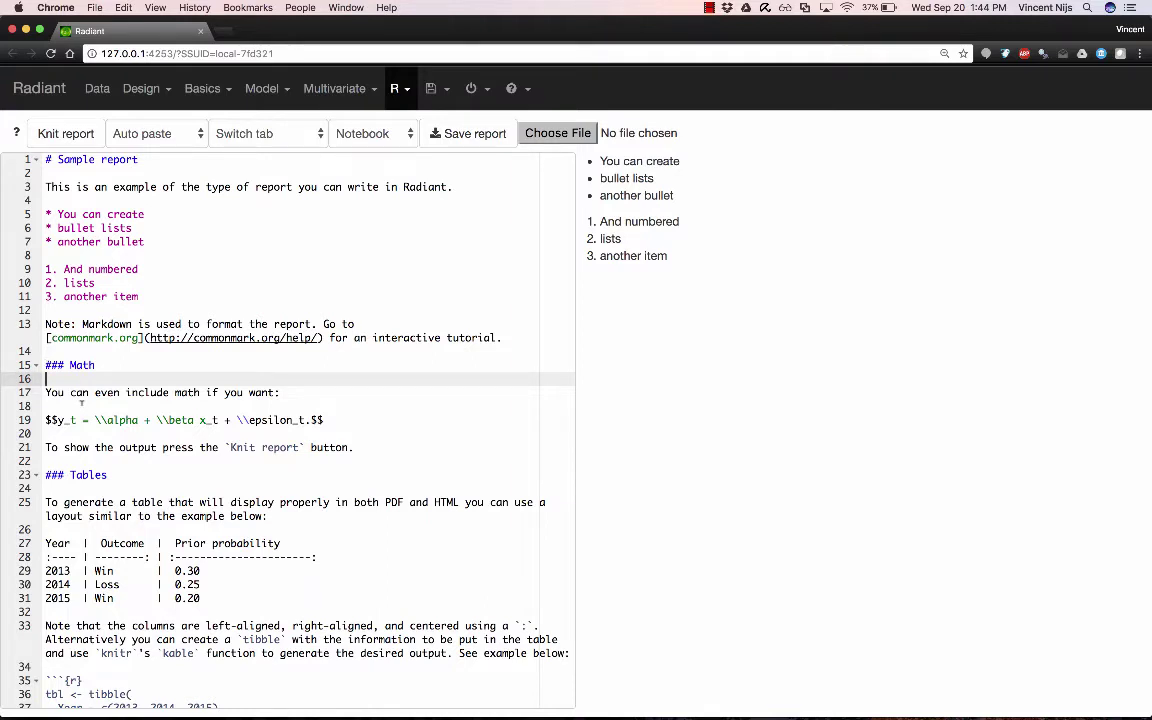
# Step: Knit the Math section, then the Tables section with its code chunk
pyautogui.moveTo(46, 362); pyautogui.dragTo(145, 456)
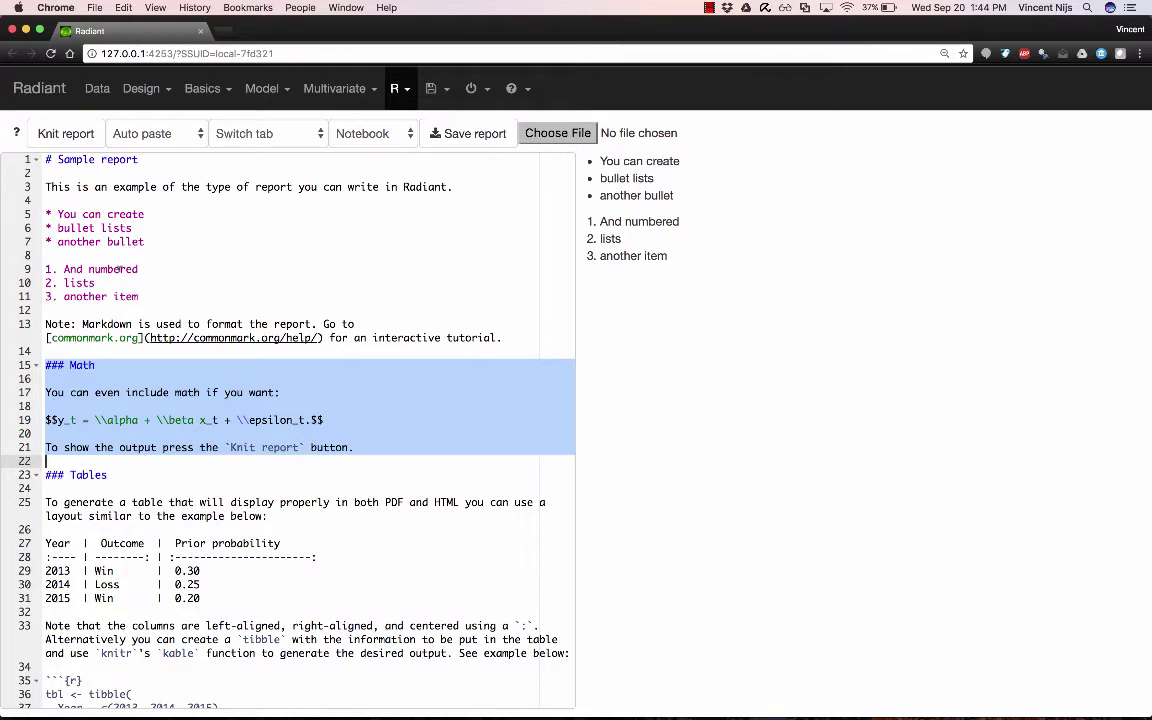
pyautogui.click(57, 134)
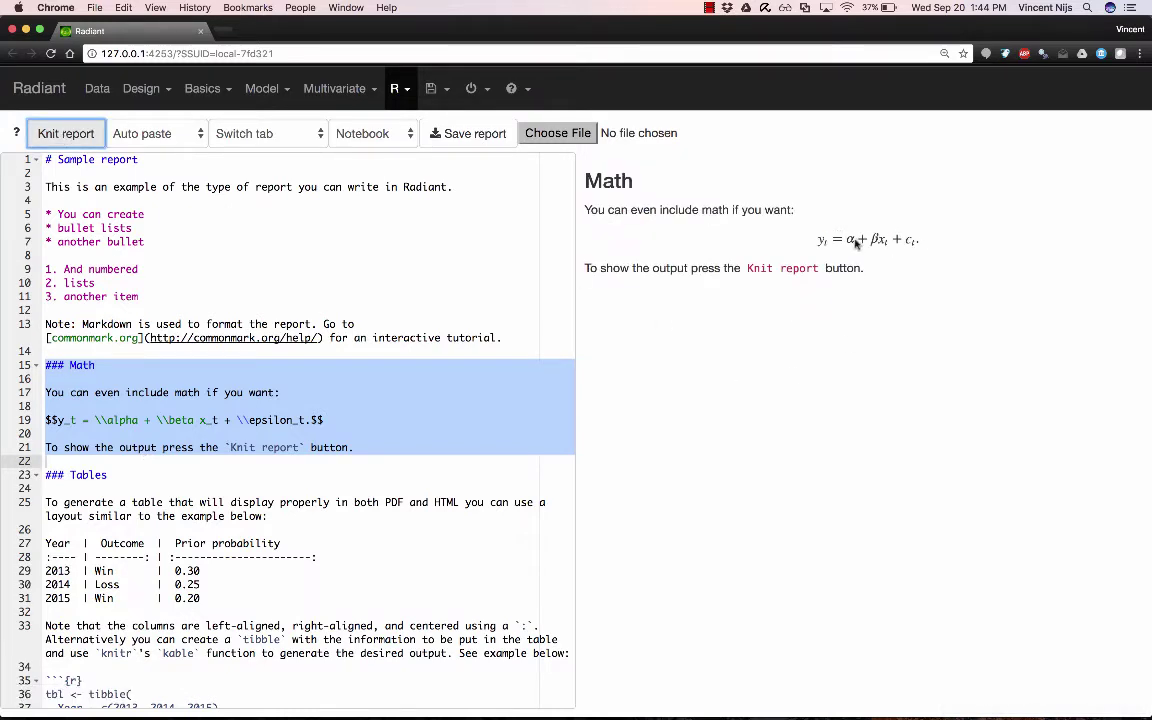
pyautogui.click(360, 392)
pyautogui.scroll(-3, 418, 385)
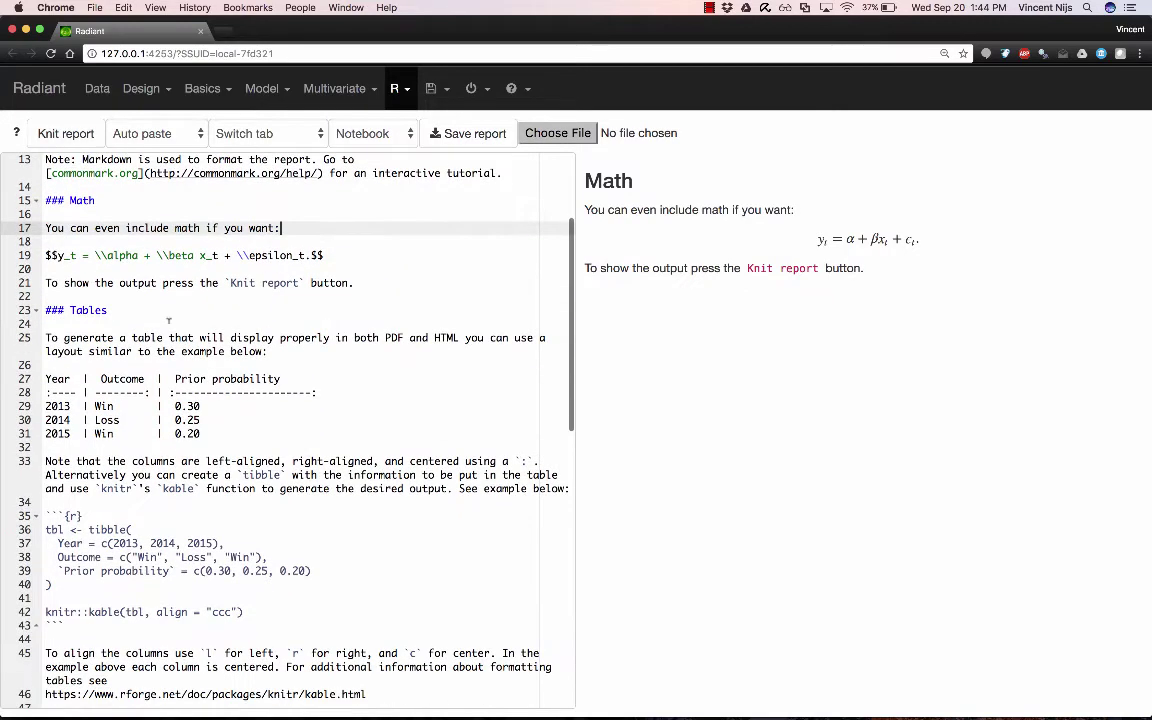
pyautogui.moveTo(45, 310); pyautogui.dragTo(210, 628)
pyautogui.press('super+Return')
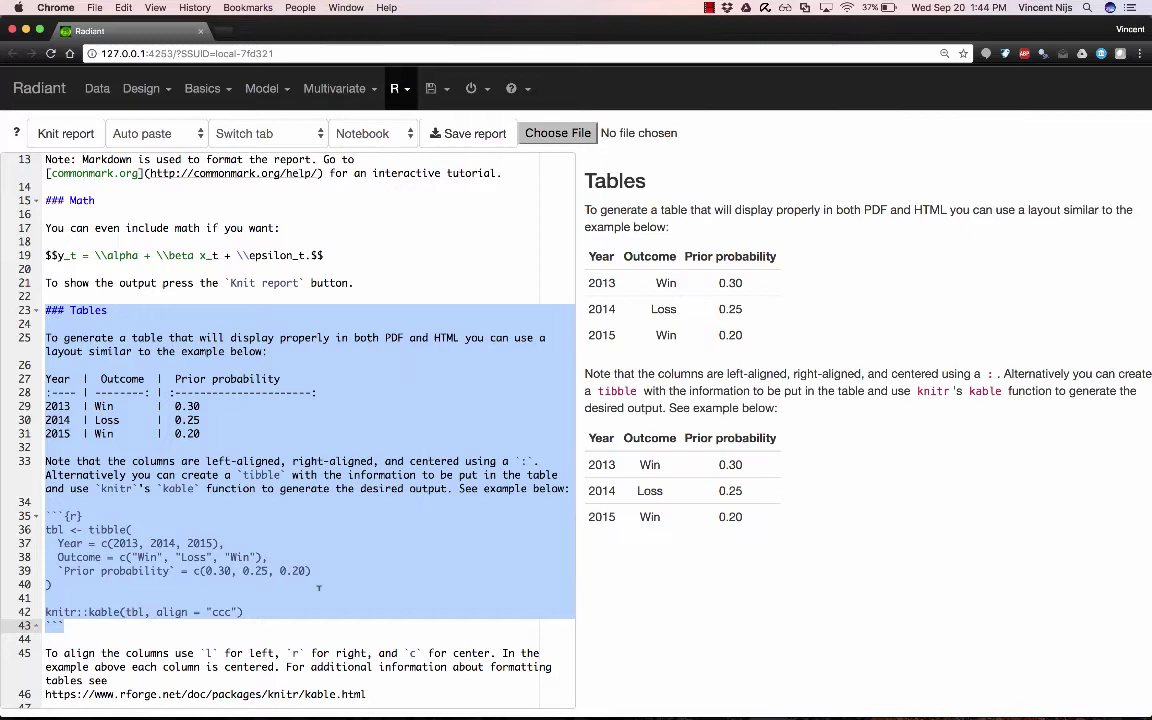
# Step: Knit the interactive DT table section and sort it by Year, then by Outcome
pyautogui.scroll(-6, 318, 590)
pyautogui.scroll(-1, 318, 590)
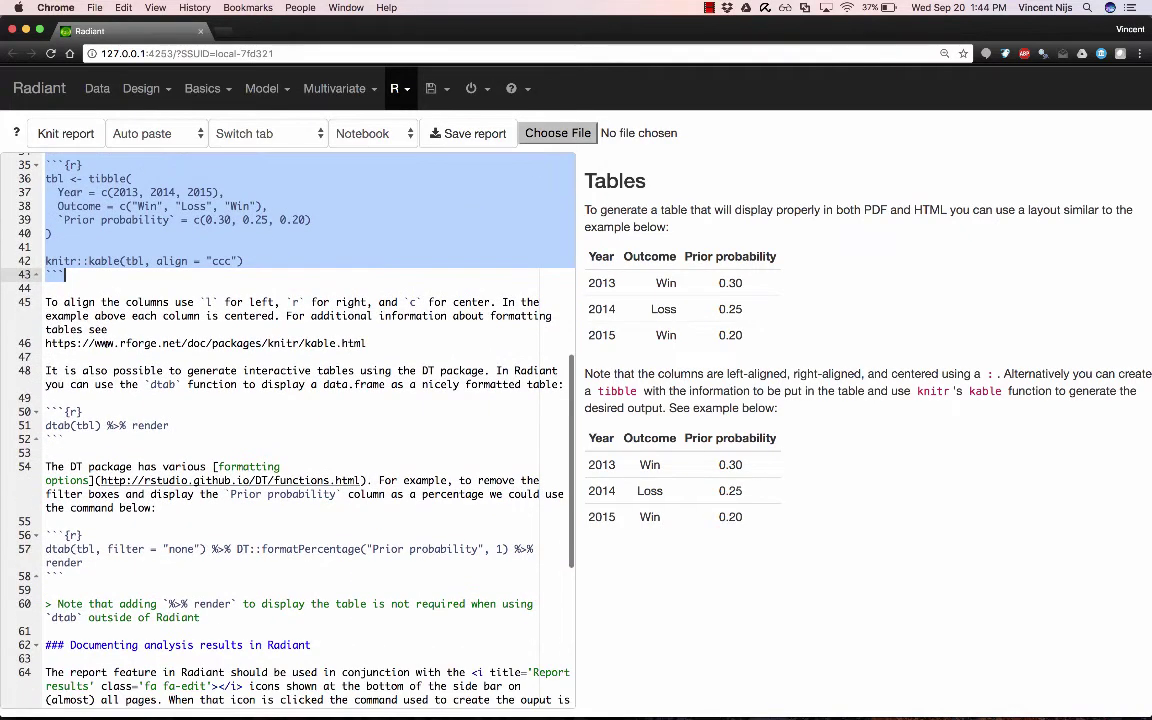
pyautogui.moveTo(46, 301); pyautogui.dragTo(133, 626)
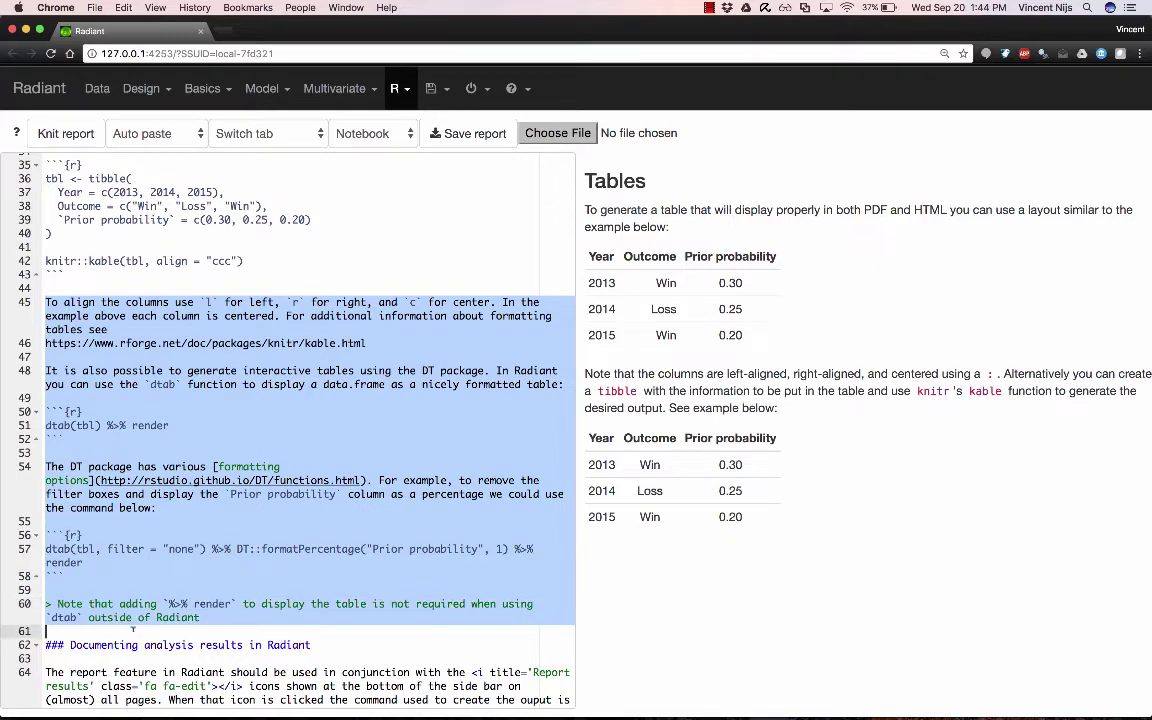
pyautogui.press('super+Return')
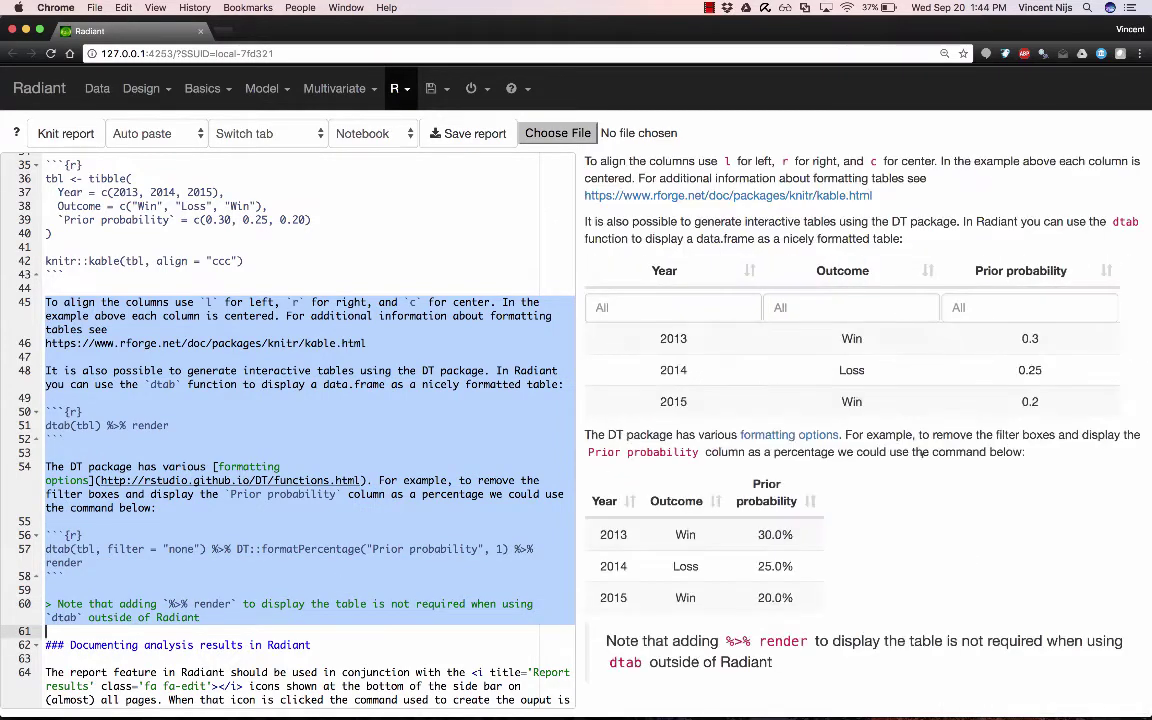
pyautogui.click(664, 270)
pyautogui.click(664, 270)
pyautogui.click(827, 268)
pyautogui.click(827, 268)
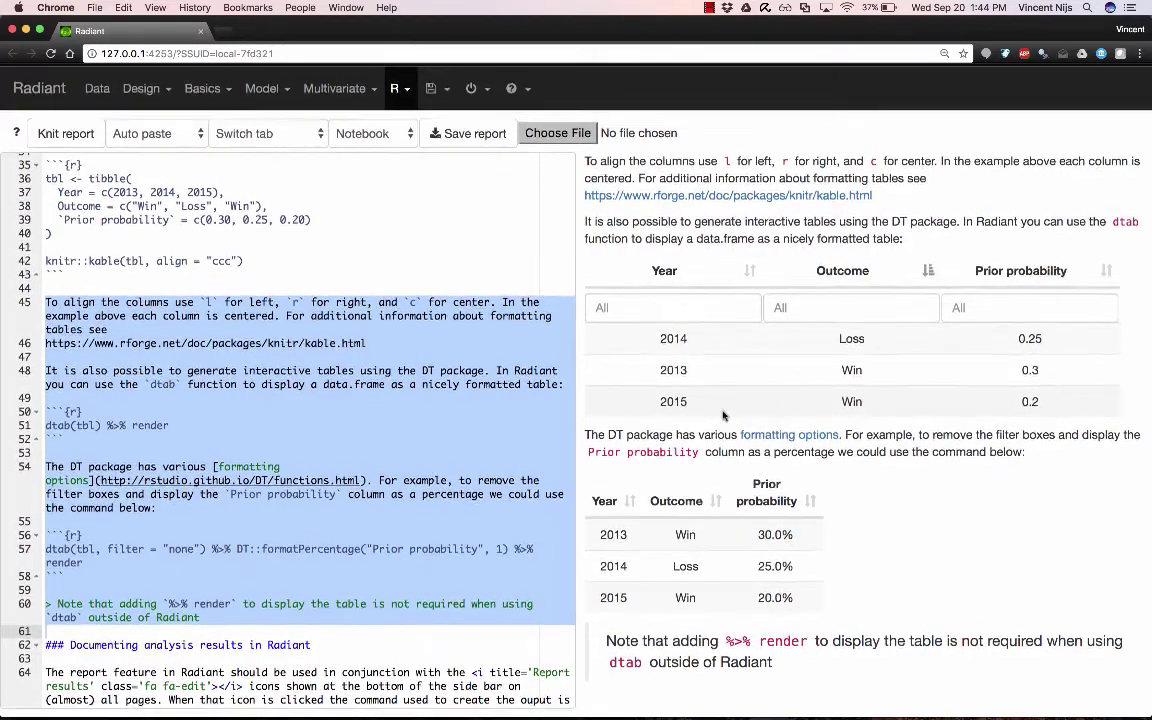
# Step: Knit the diamonds chunk on lines 70–74 to show the price-versus-carats plot coloured by clarity
pyautogui.scroll(-1, 258, 380)
pyautogui.scroll(-5, 258, 380)
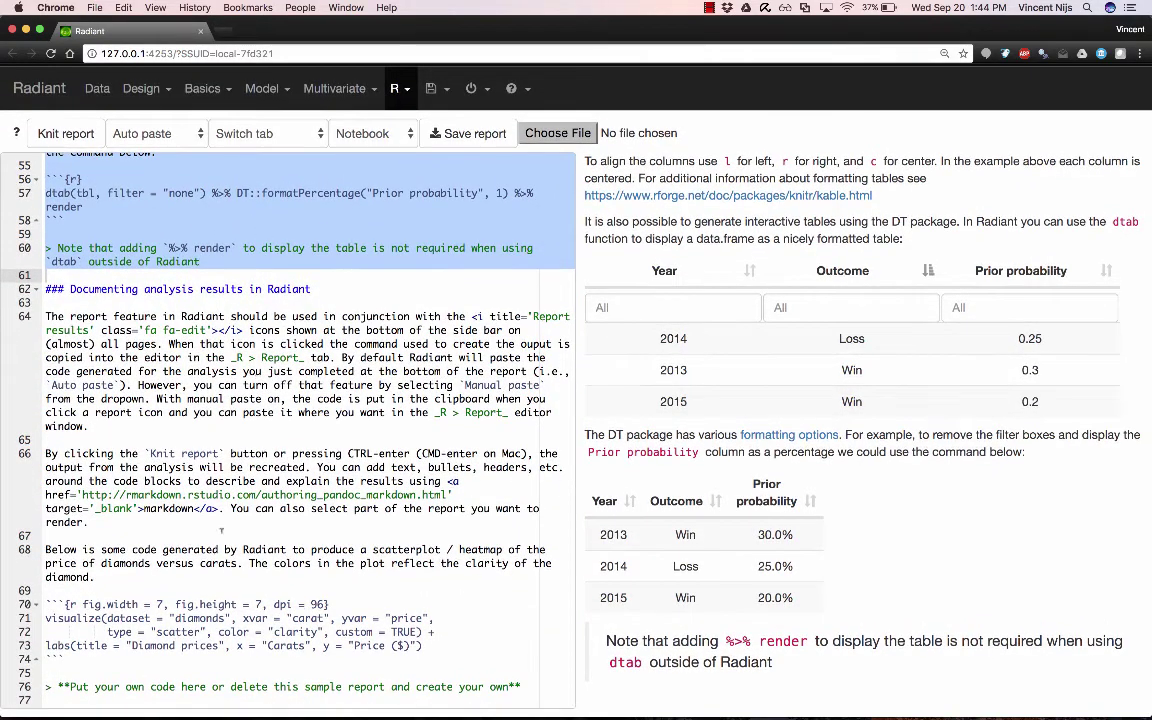
pyautogui.click(180, 604)
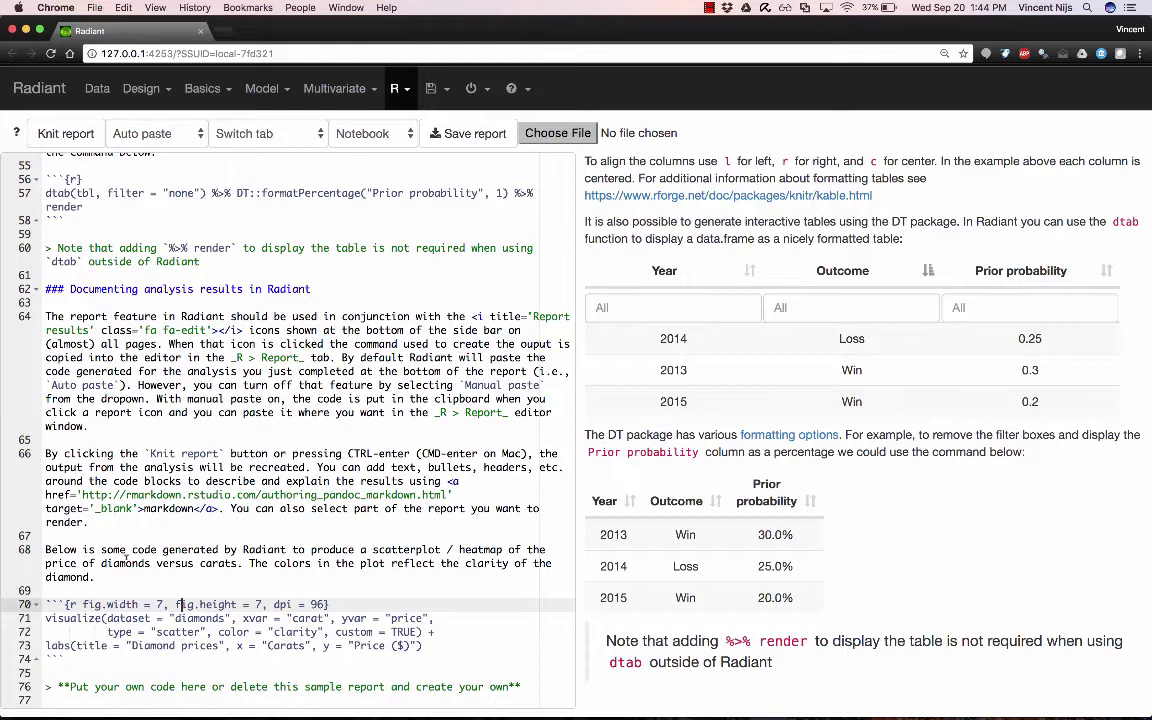
pyautogui.click(46, 590)
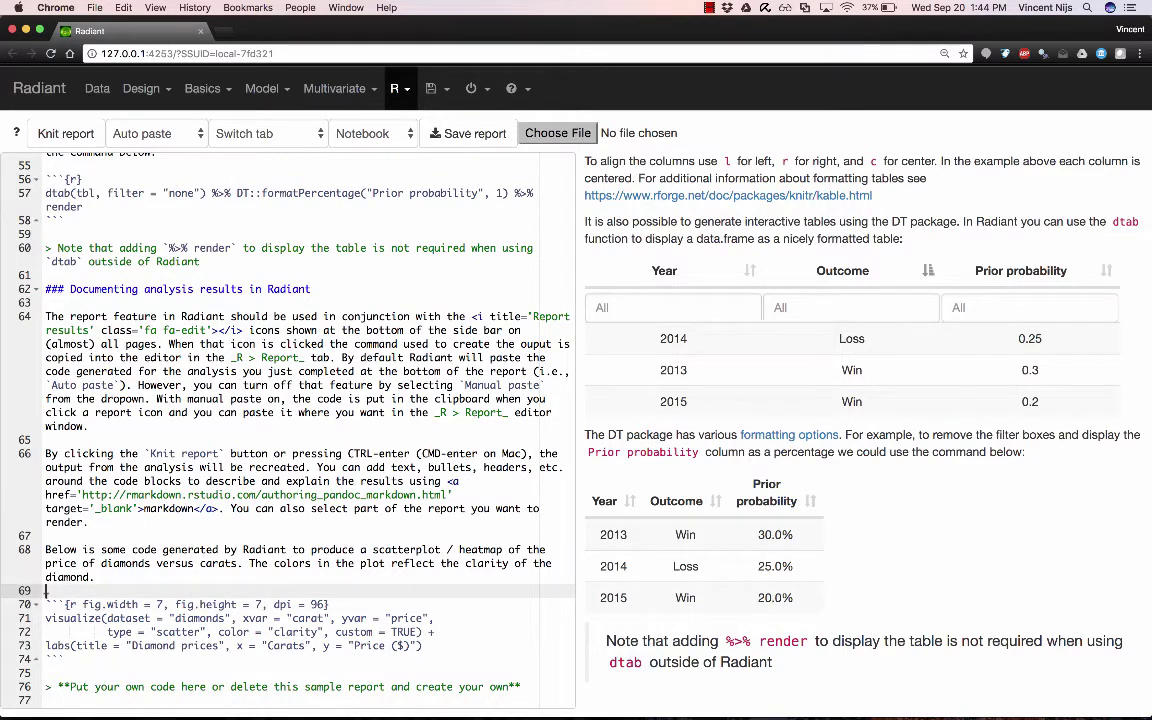
pyautogui.moveTo(46, 604); pyautogui.dragTo(99, 659)
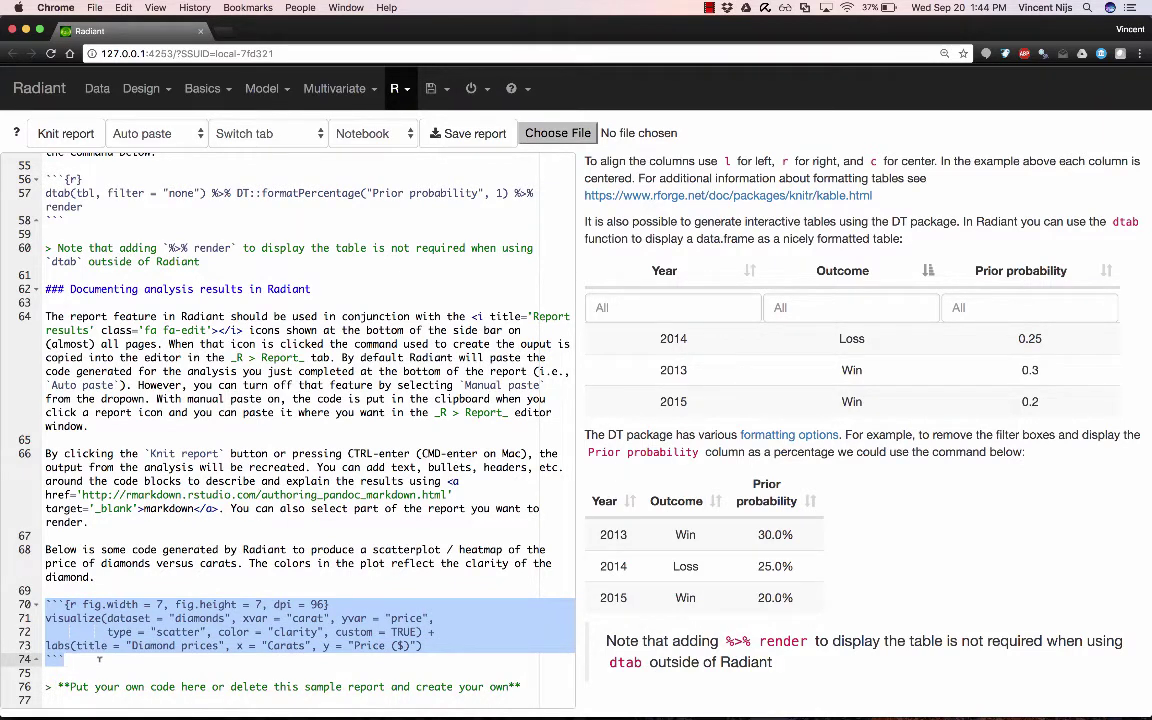
pyautogui.click(68, 134)
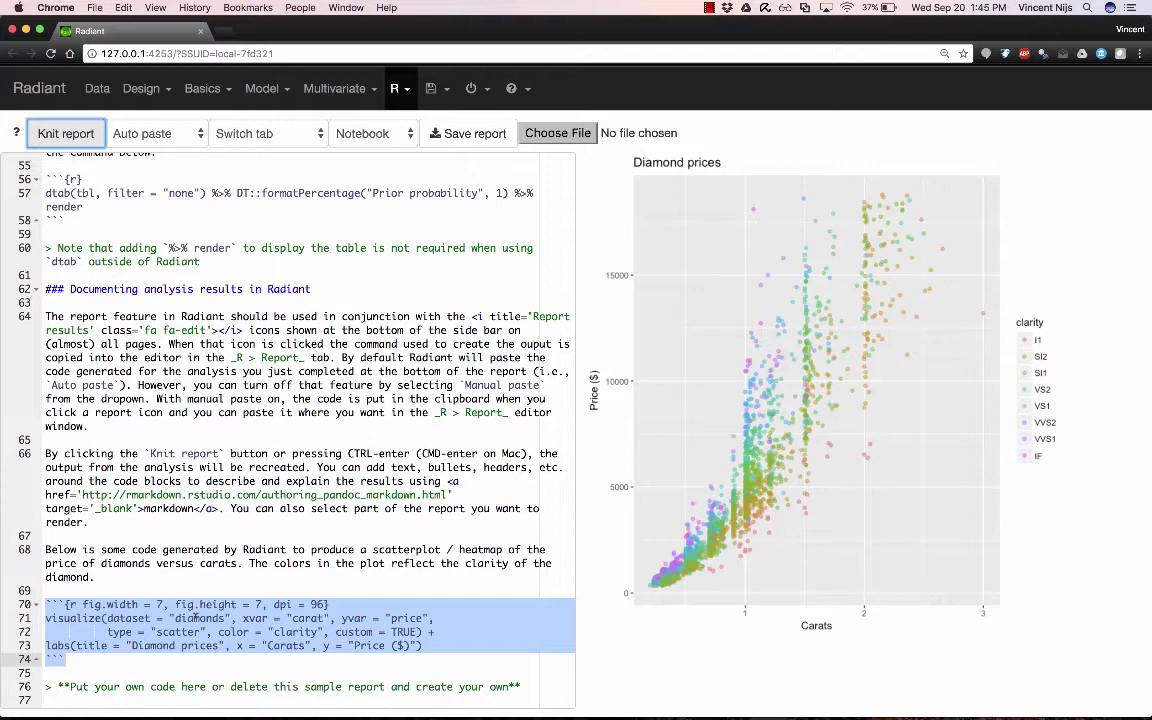
pyautogui.click(224, 424)
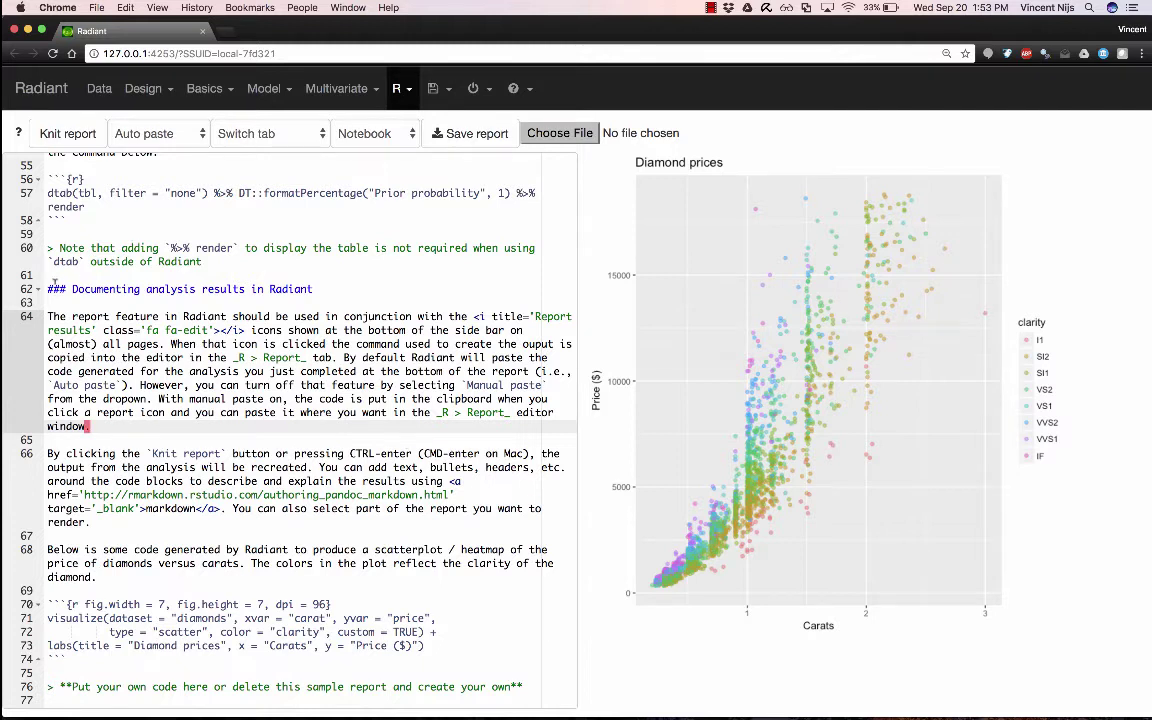
# Step: Knit lines 62–64 ('Documenting analysis results in Radiant'), then select the chunk on lines 70–74
pyautogui.moveTo(48, 289); pyautogui.dragTo(120, 427)
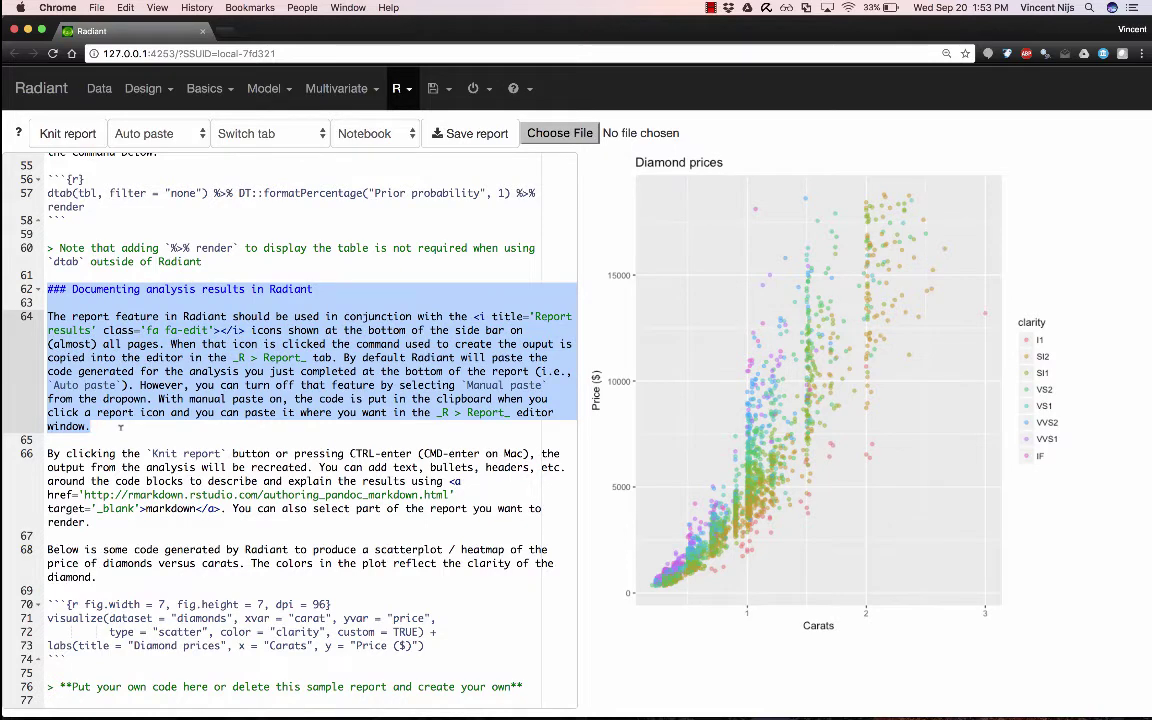
pyautogui.press('super+Return')
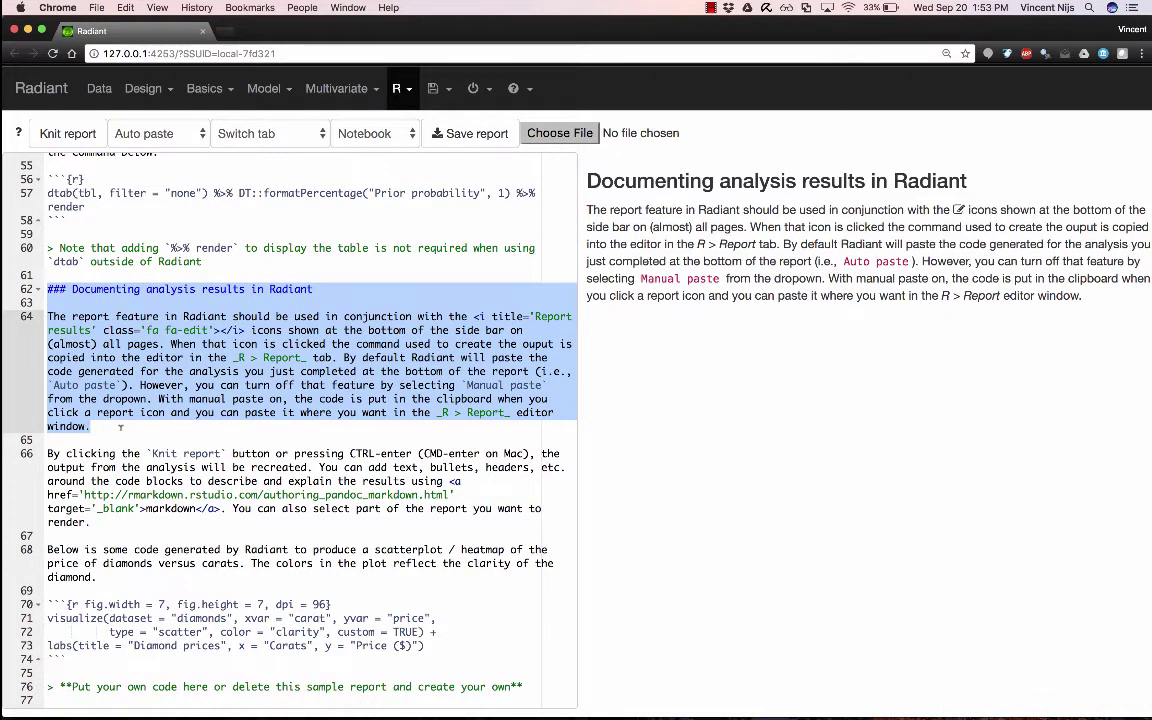
pyautogui.click(110, 441)
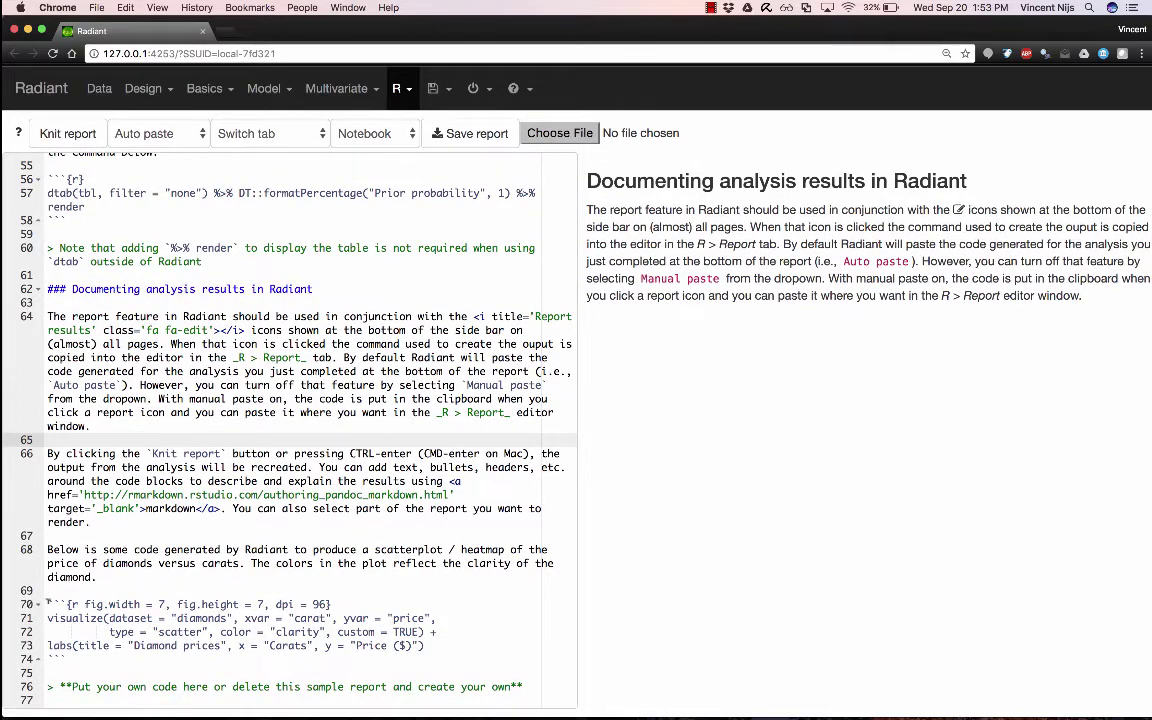
pyautogui.moveTo(47, 603); pyautogui.dragTo(102, 658)
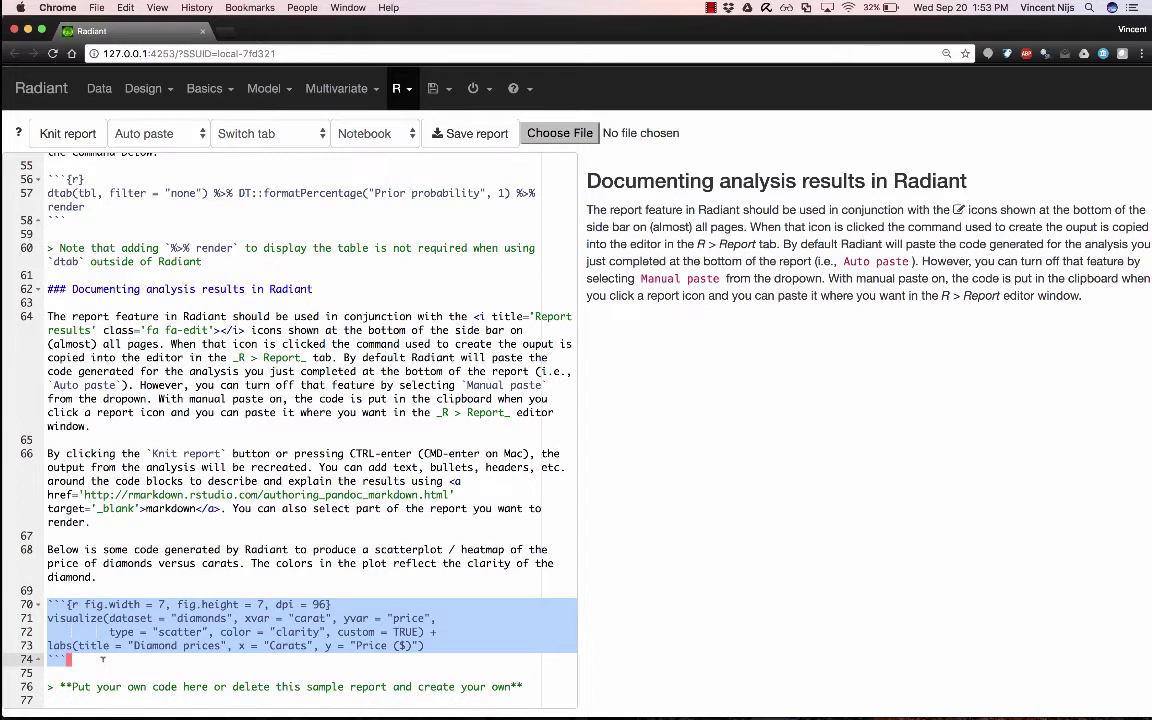
# Step: Check the chunk delimiters on lines 70 and 74, then re-knit lines 70–74 with Cmd+Enter
pyautogui.click(47, 610)
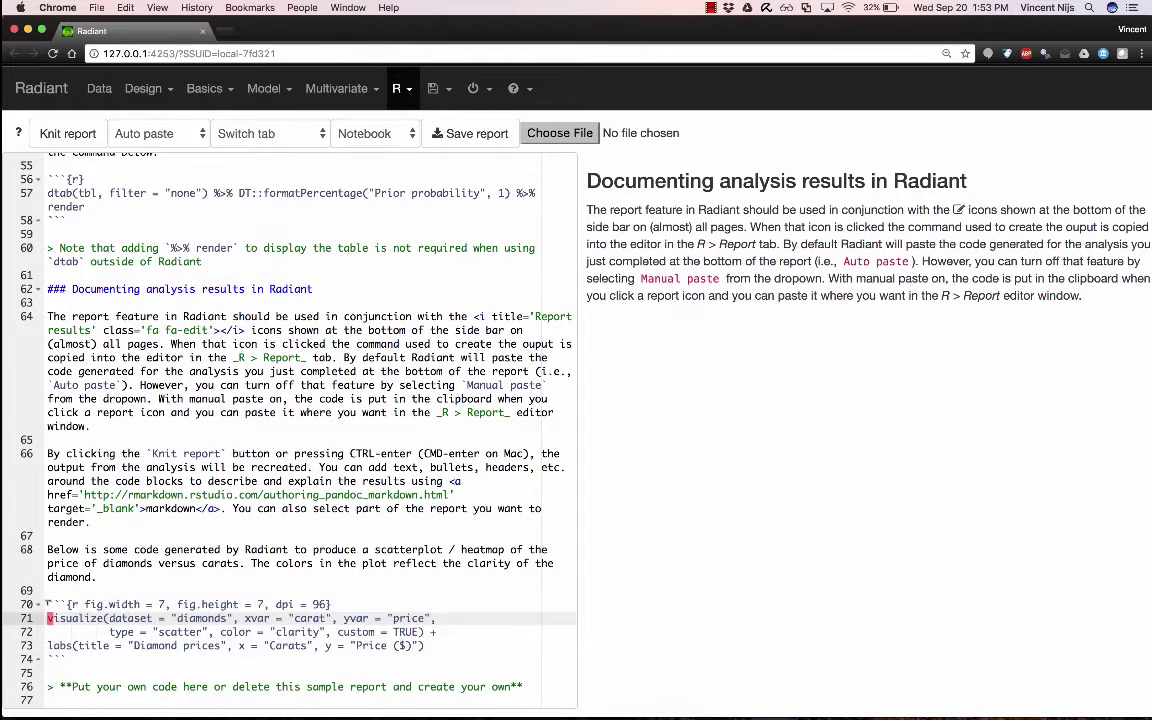
pyautogui.click(52, 604)
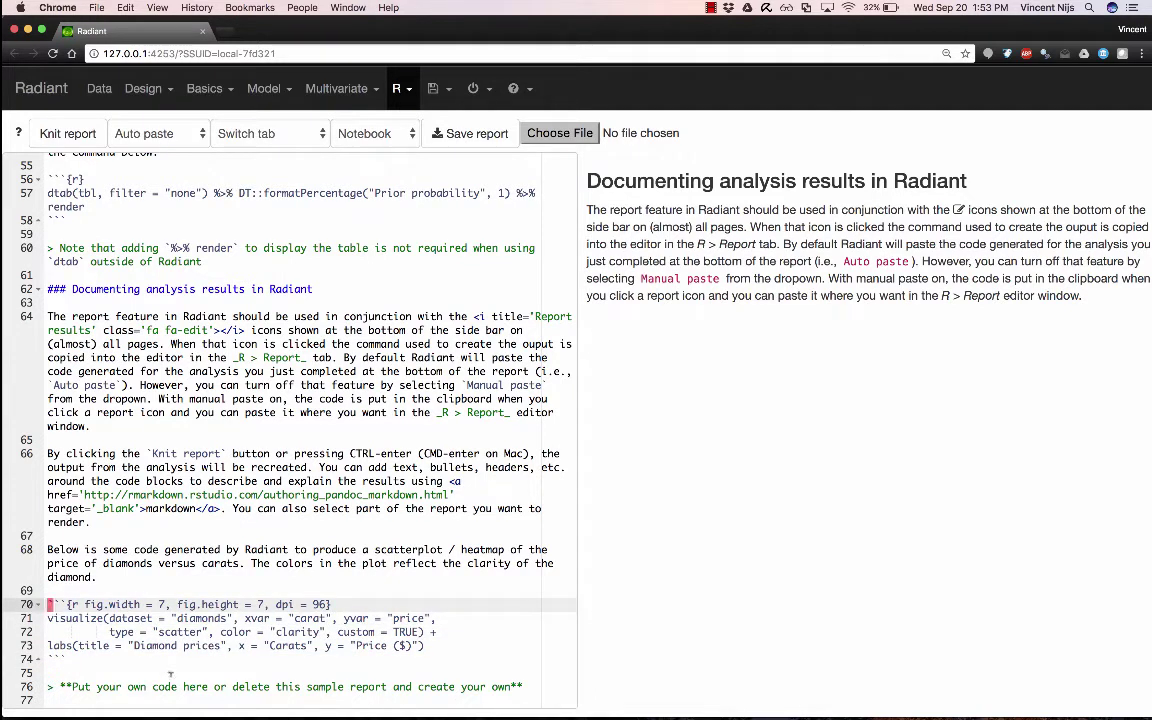
pyautogui.press('Right')
pyautogui.press('Right')
pyautogui.press('Right')
pyautogui.click(330, 604)
pyautogui.click(114, 653)
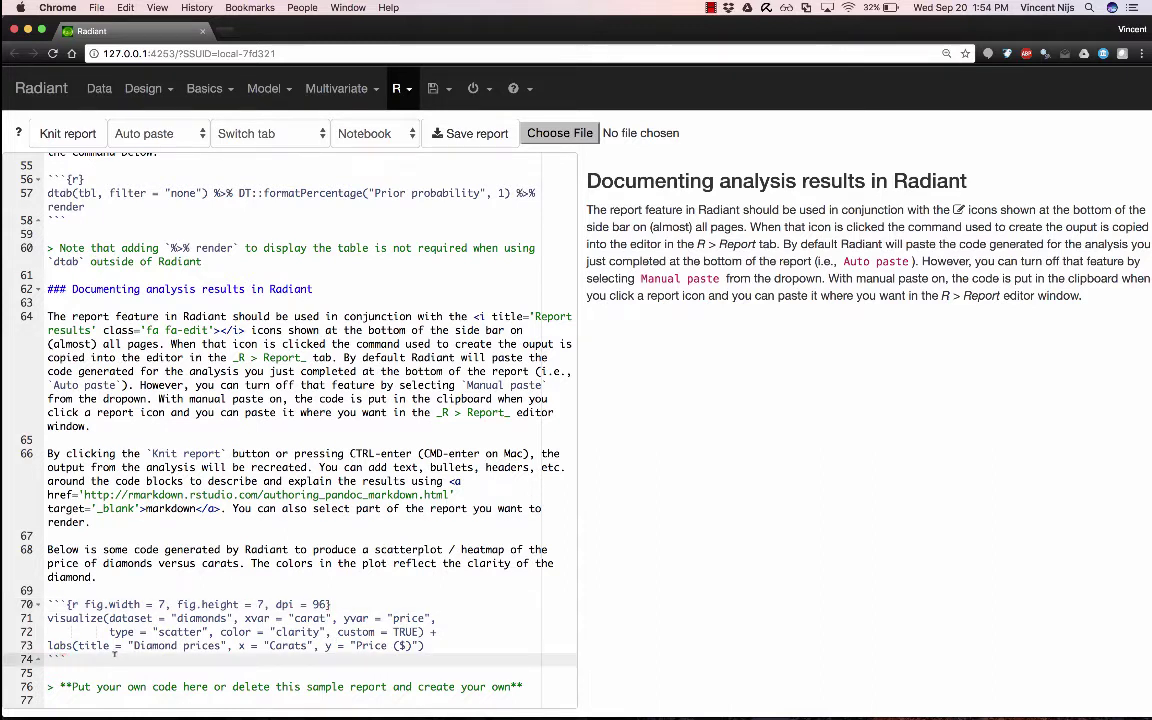
pyautogui.press('super+Left')
pyautogui.press('Right')
pyautogui.press('Right')
pyautogui.moveTo(48, 603); pyautogui.dragTo(80, 652)
pyautogui.press('super+Return')
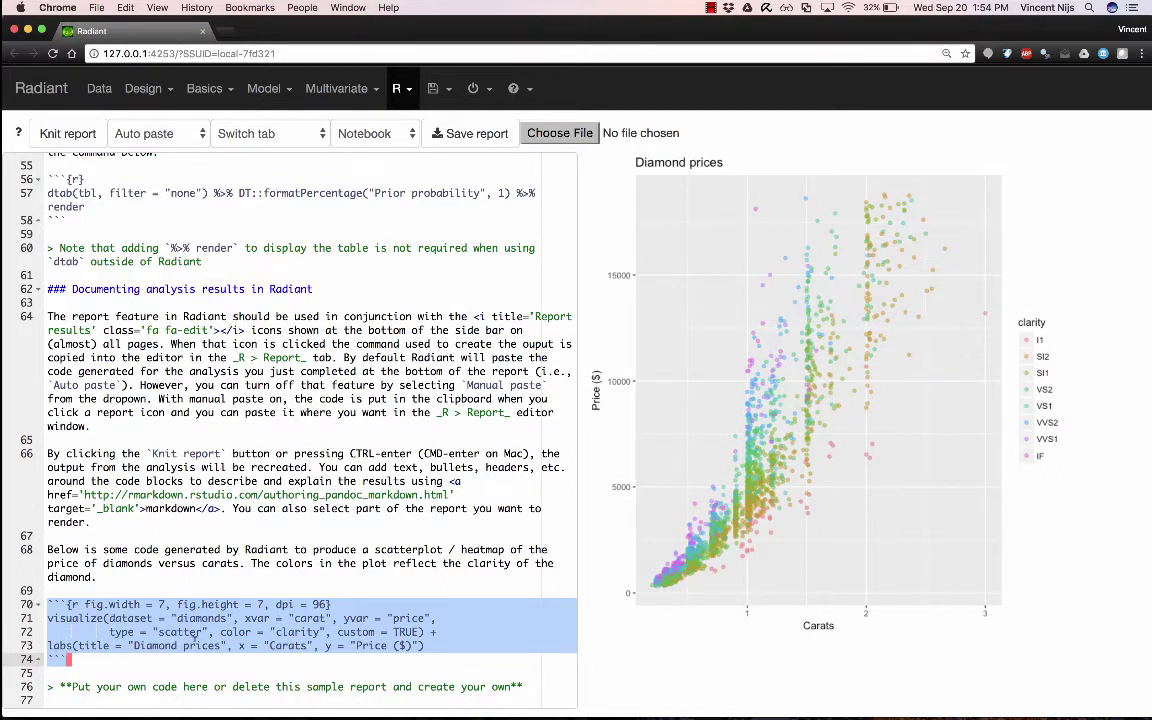
pyautogui.click(221, 481)
pyautogui.click(195, 372)
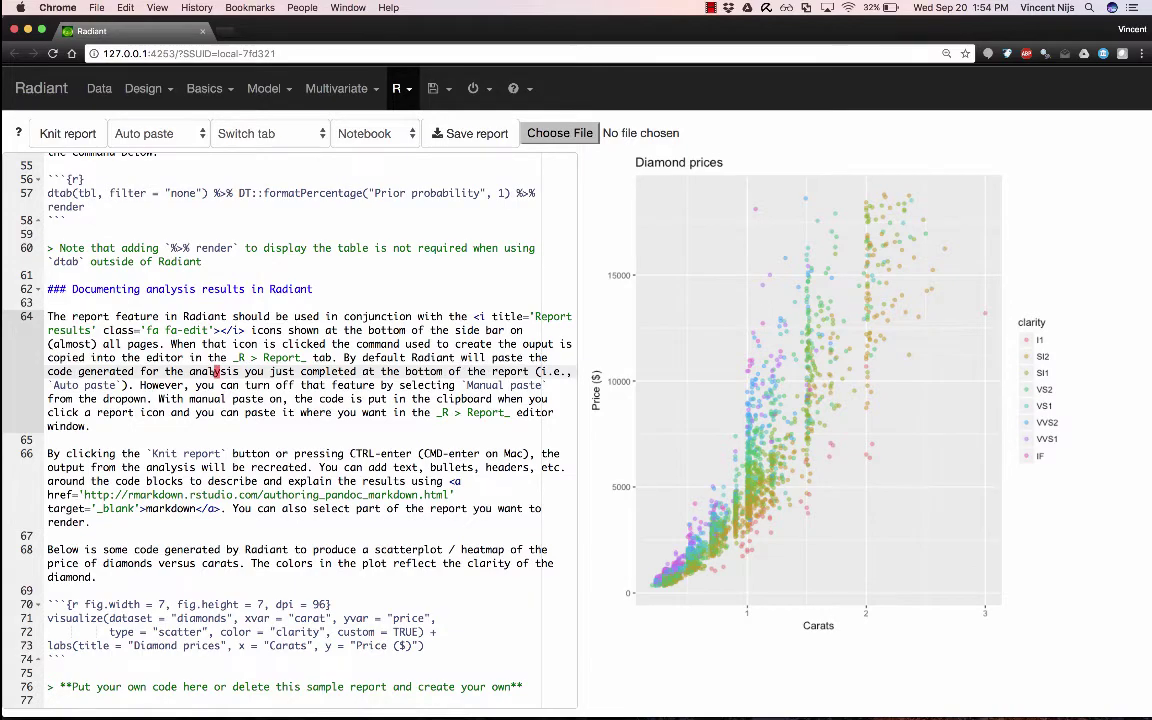
# Step: Select all the sample report text in the editor and delete it
pyautogui.scroll(15, 213, 372)
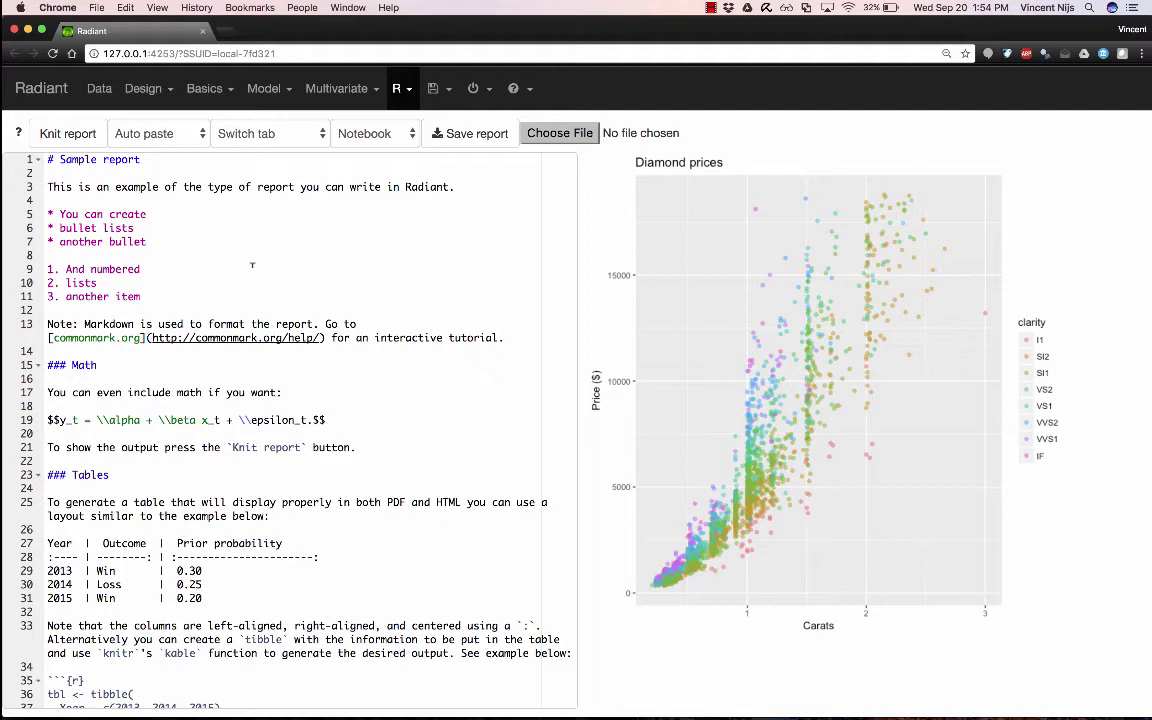
pyautogui.click(209, 256)
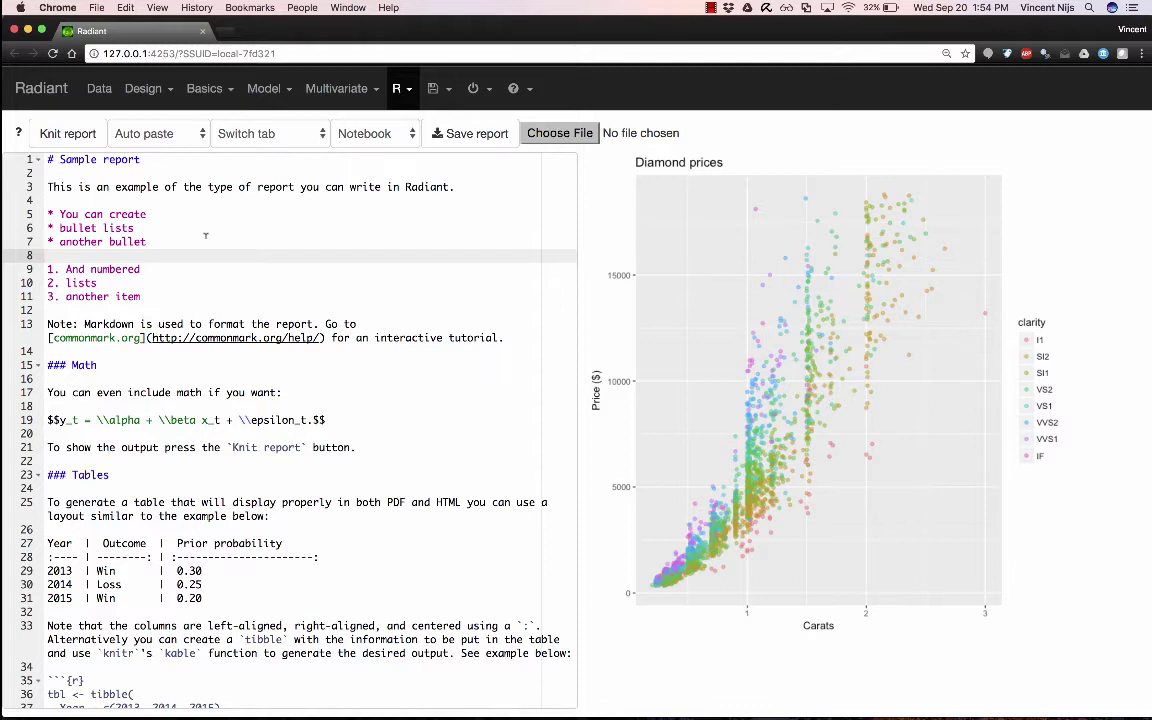
pyautogui.press('super+a')
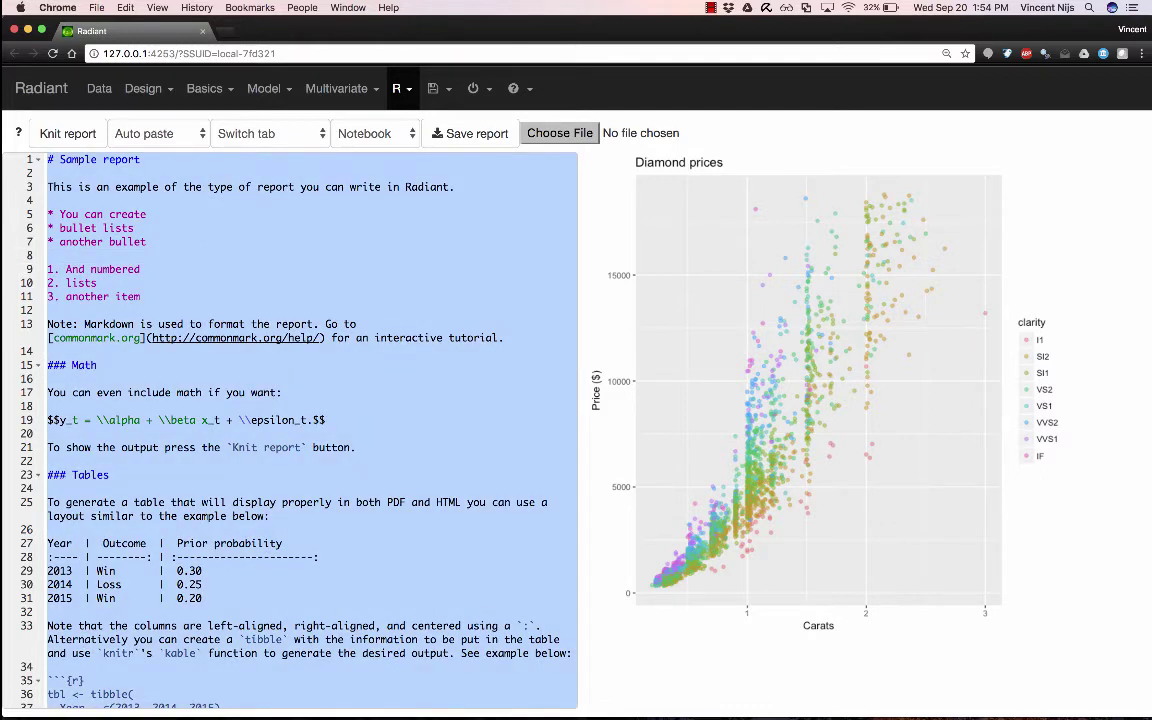
pyautogui.press('BackSpace')
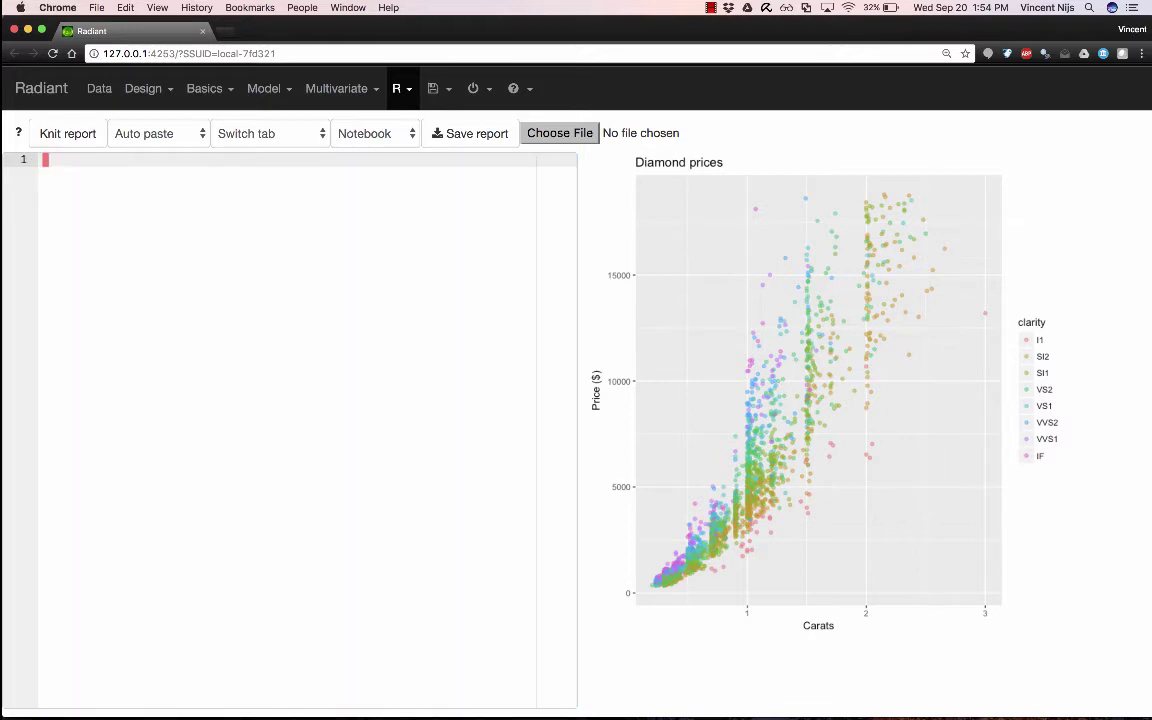
# Step: Return to Data and show the sales dataset table with its seven variables
pyautogui.click(97, 88)
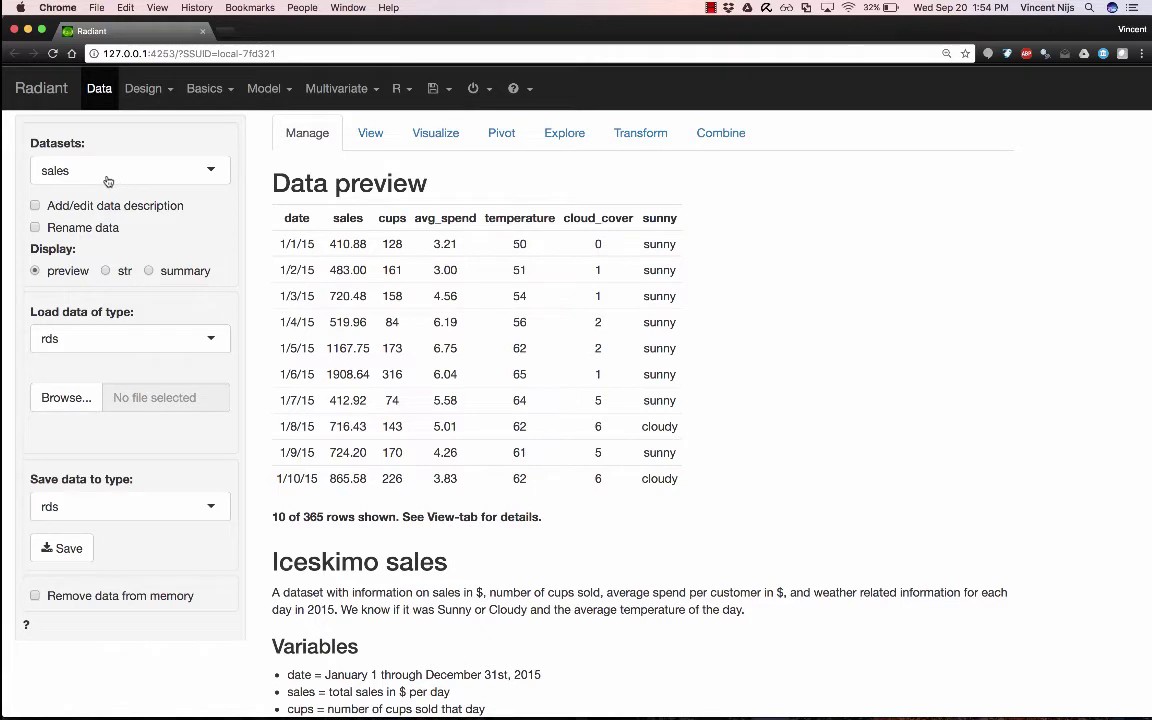
pyautogui.click(368, 137)
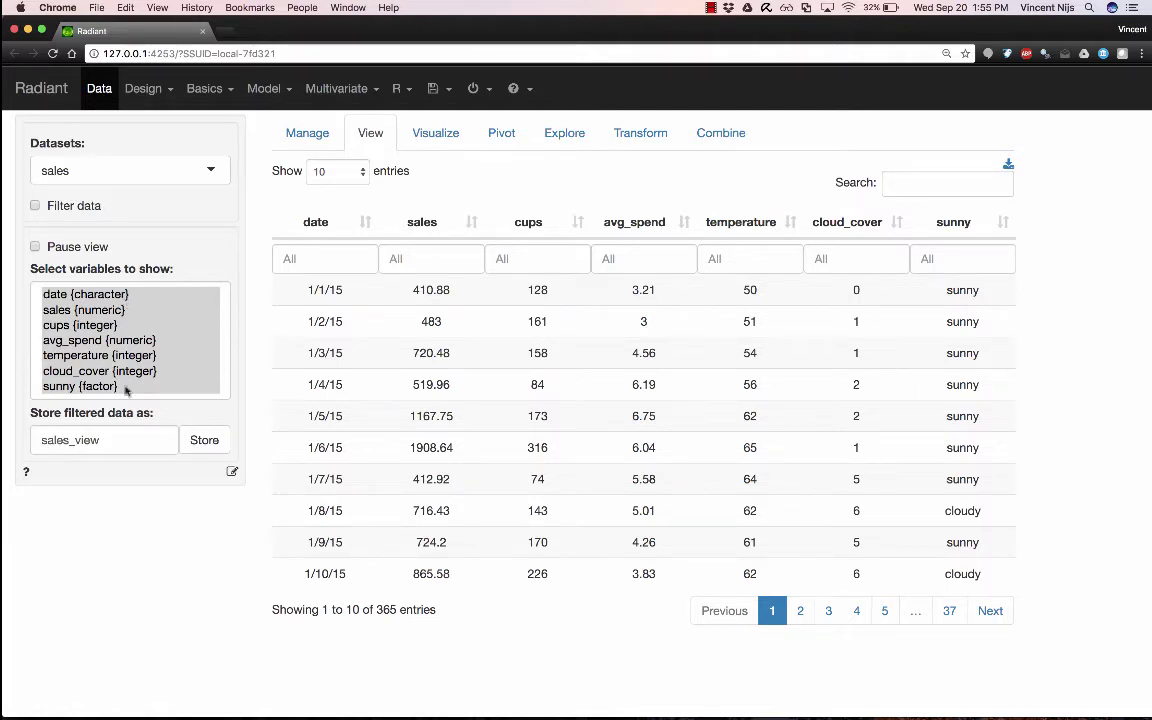
# Step: Store the sales data as a new dataset named sales_wrk and acknowledge the confirmation
pyautogui.click(104, 439)
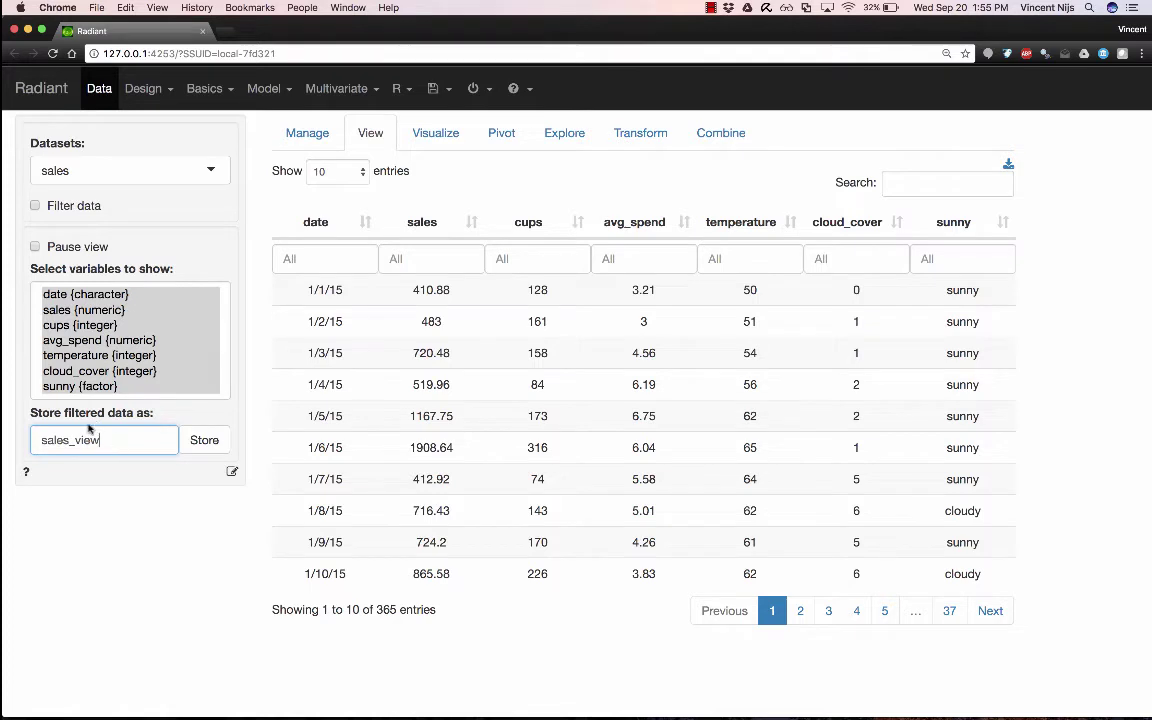
pyautogui.press('BackSpace')
pyautogui.press('BackSpace')
pyautogui.press('BackSpace')
pyautogui.press('BackSpace')
pyautogui.write('wrk')
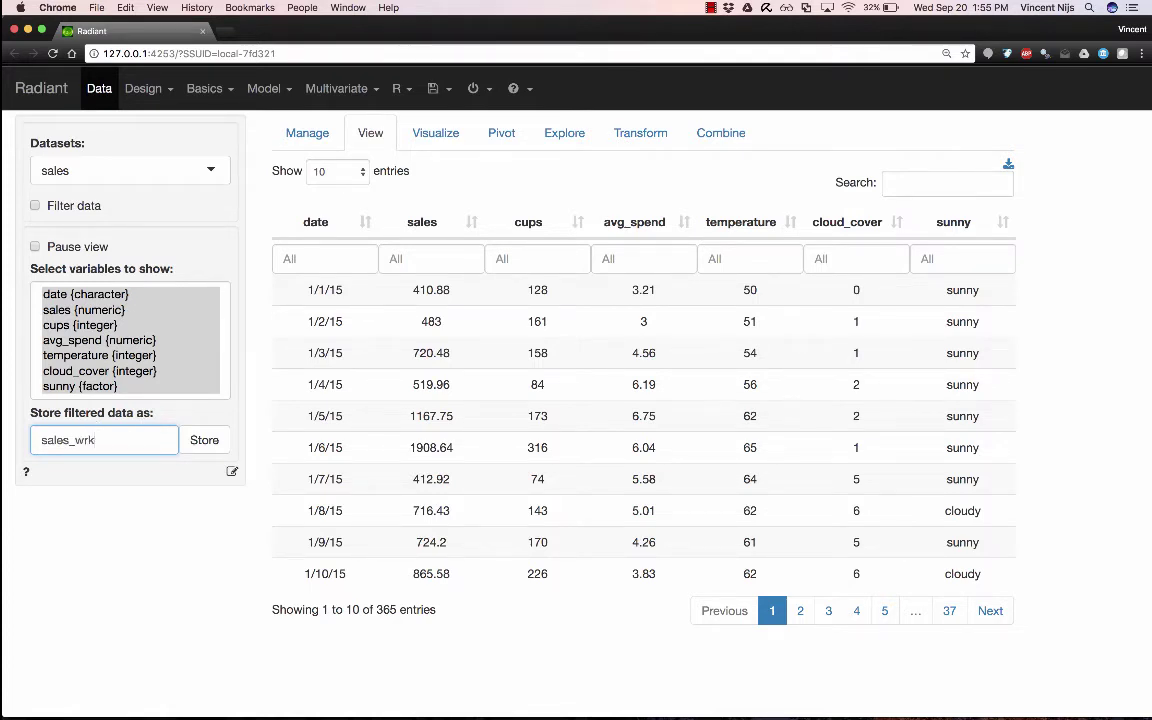
pyautogui.click(204, 443)
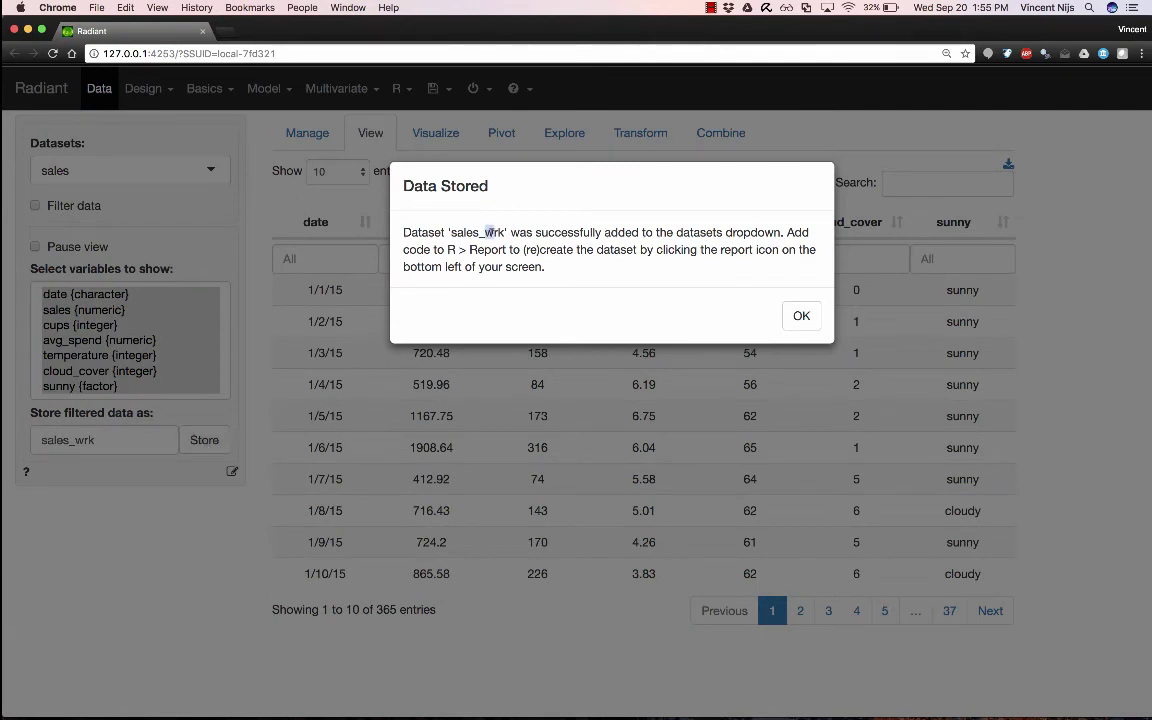
pyautogui.click(800, 314)
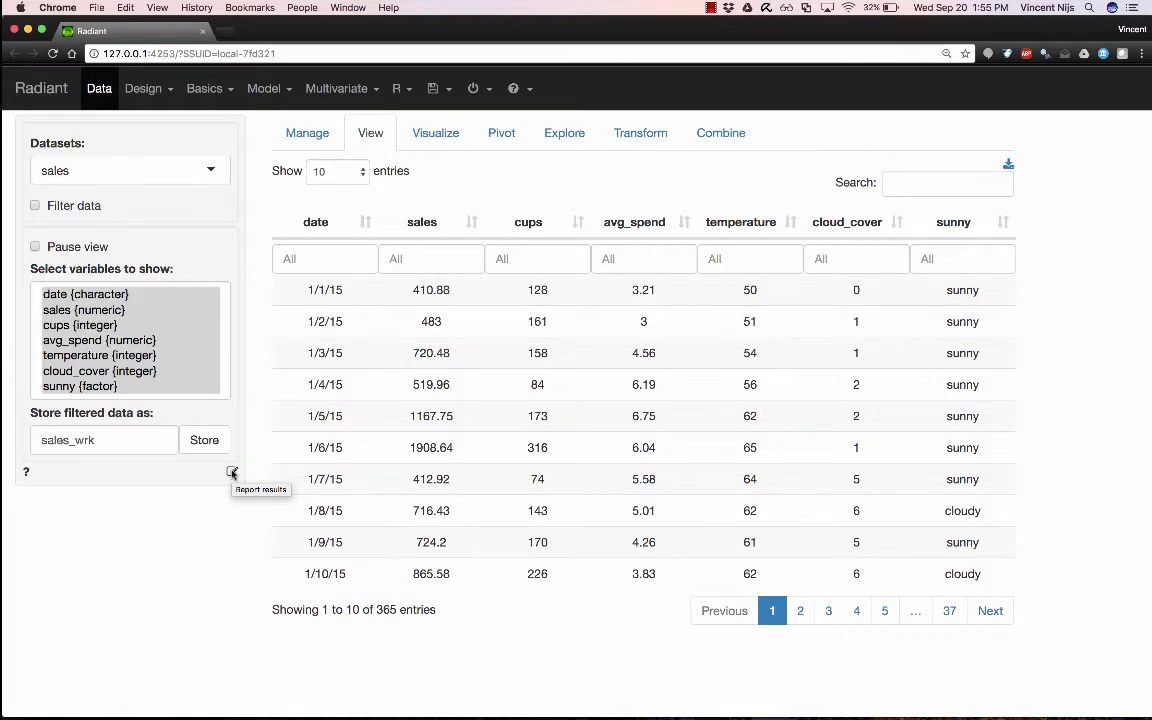
# Step: Send the sales_wrk storing code to the report editor and inspect the chunk
pyautogui.click(232, 472)
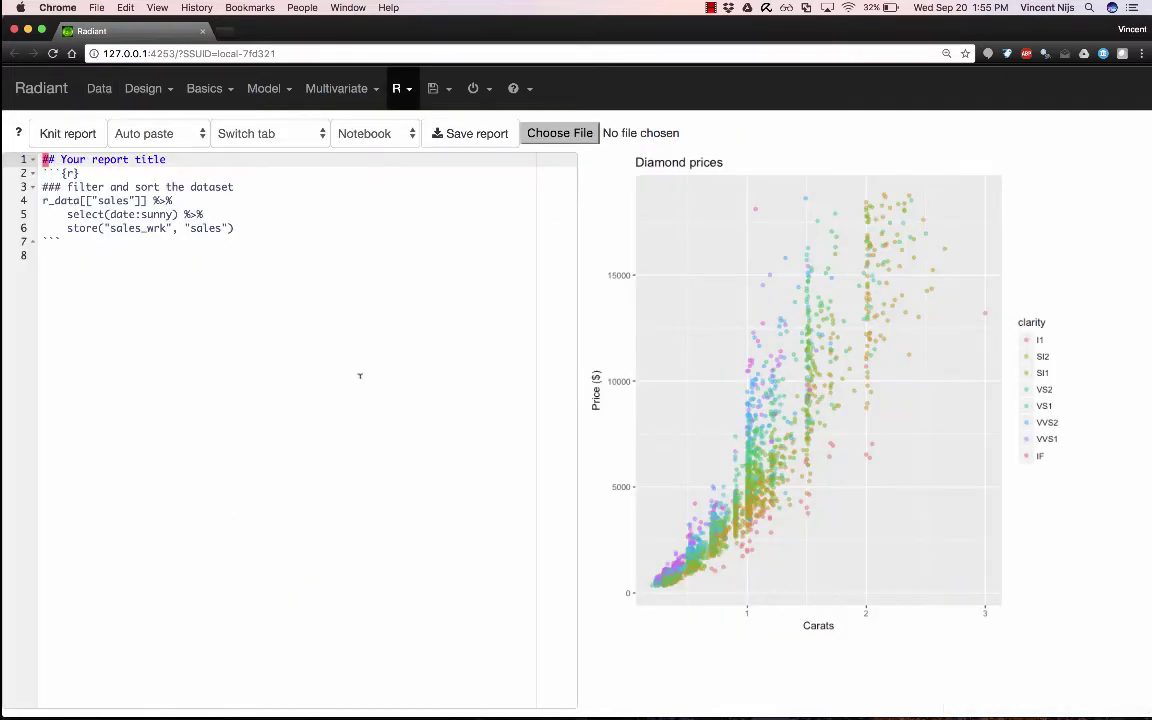
pyautogui.click(398, 90)
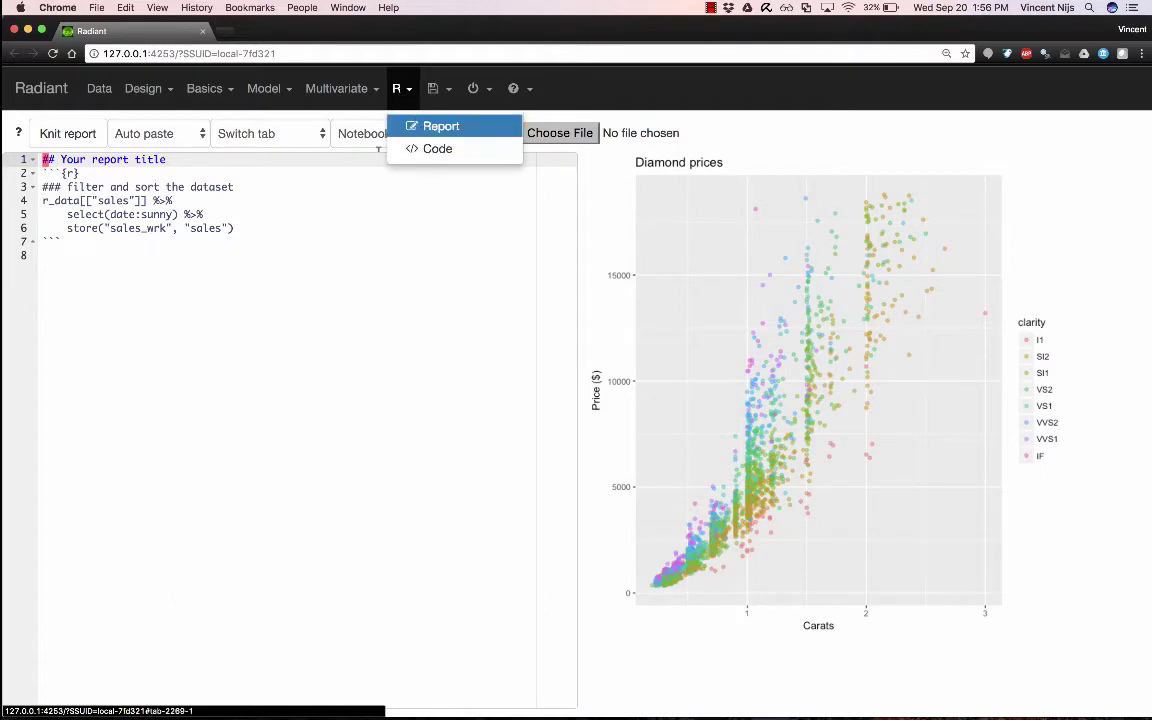
pyautogui.click(274, 212)
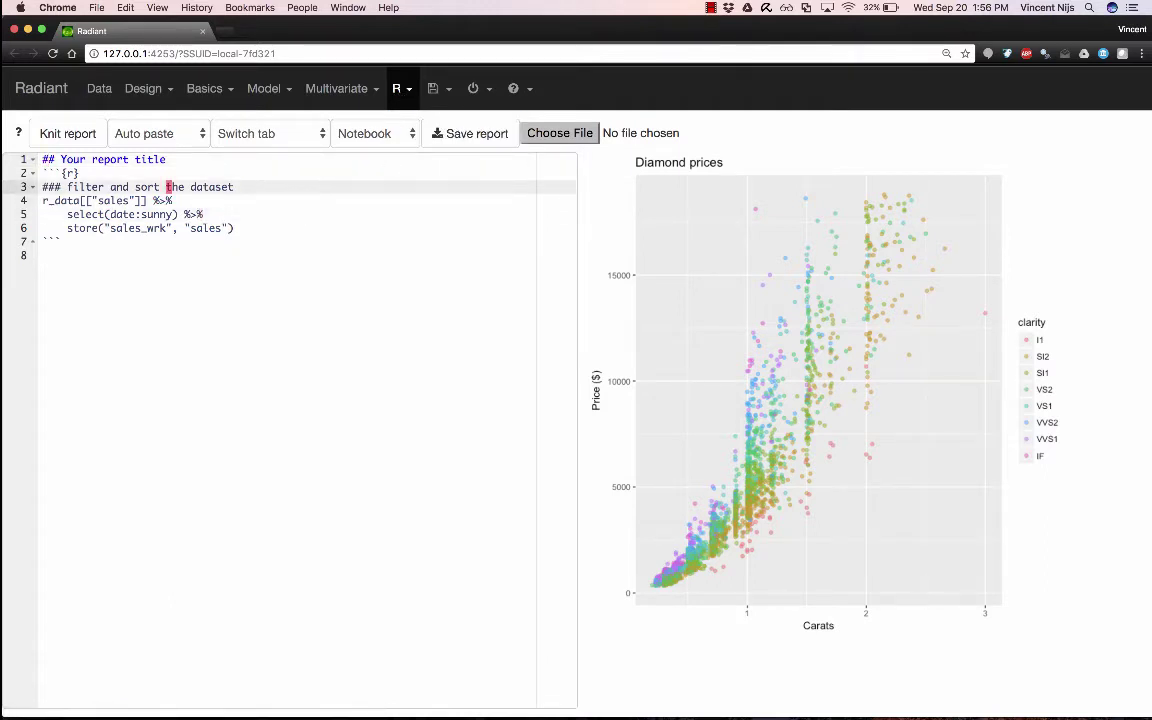
pyautogui.click(190, 159)
pyautogui.press('Return')
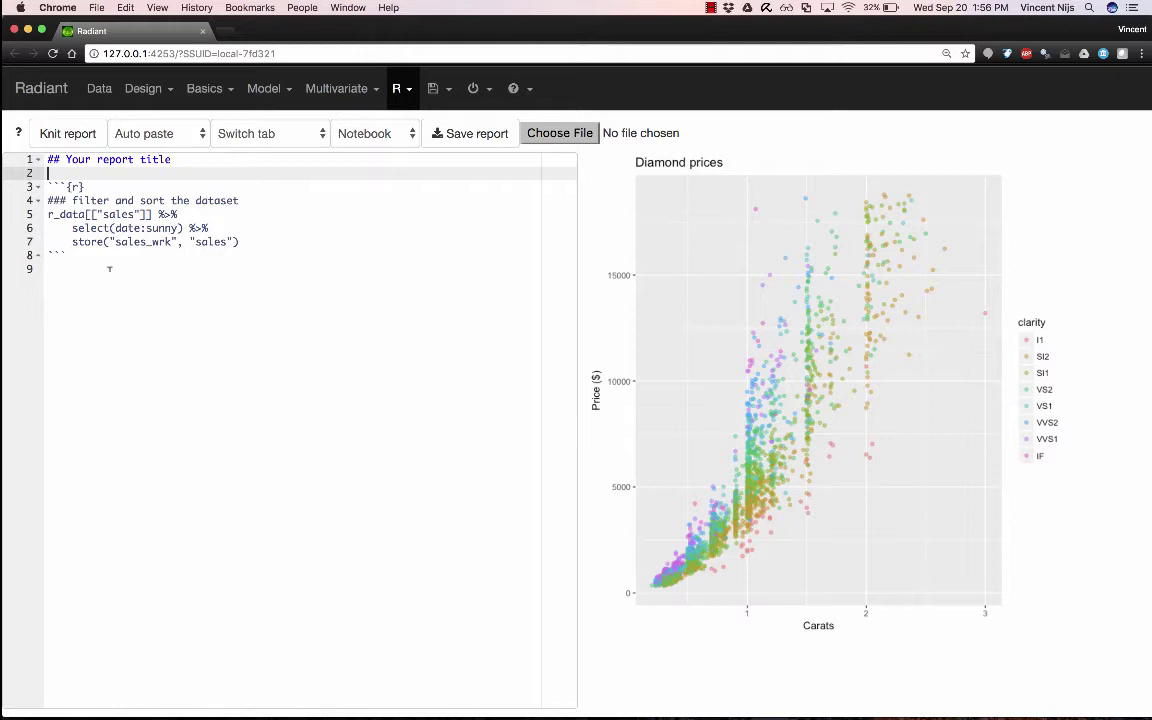
pyautogui.moveTo(108, 268); pyautogui.dragTo(47, 186)
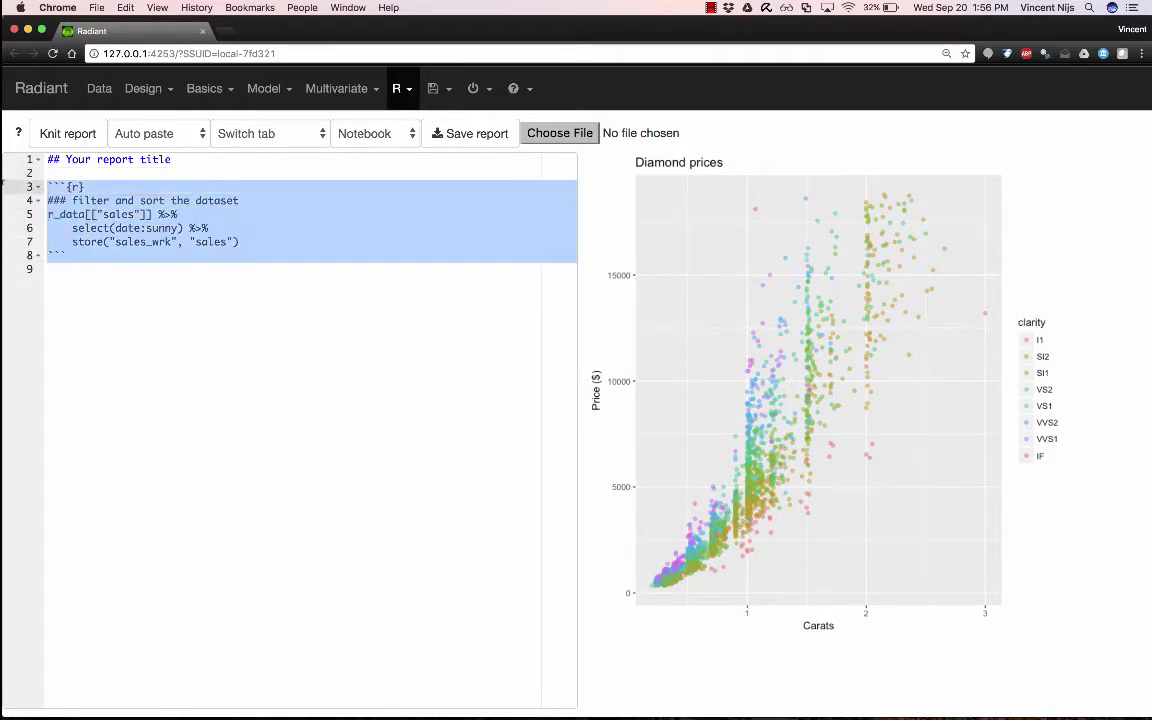
pyautogui.click(47, 214)
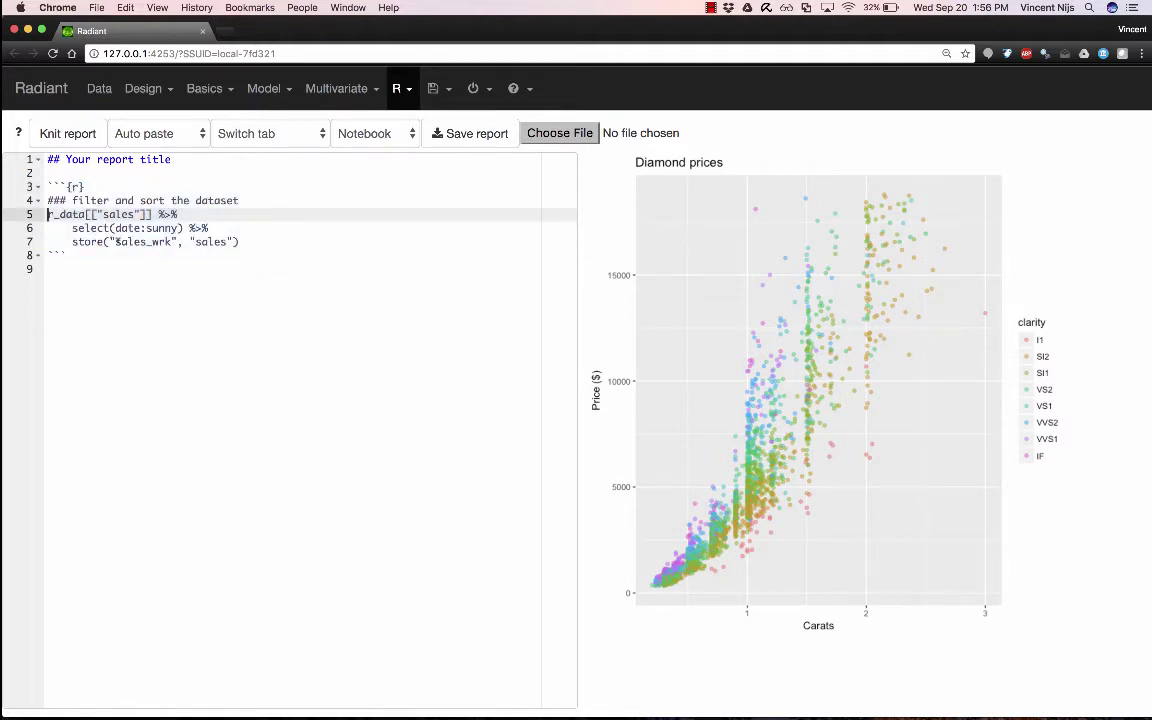
pyautogui.moveTo(115, 241); pyautogui.dragTo(173, 241)
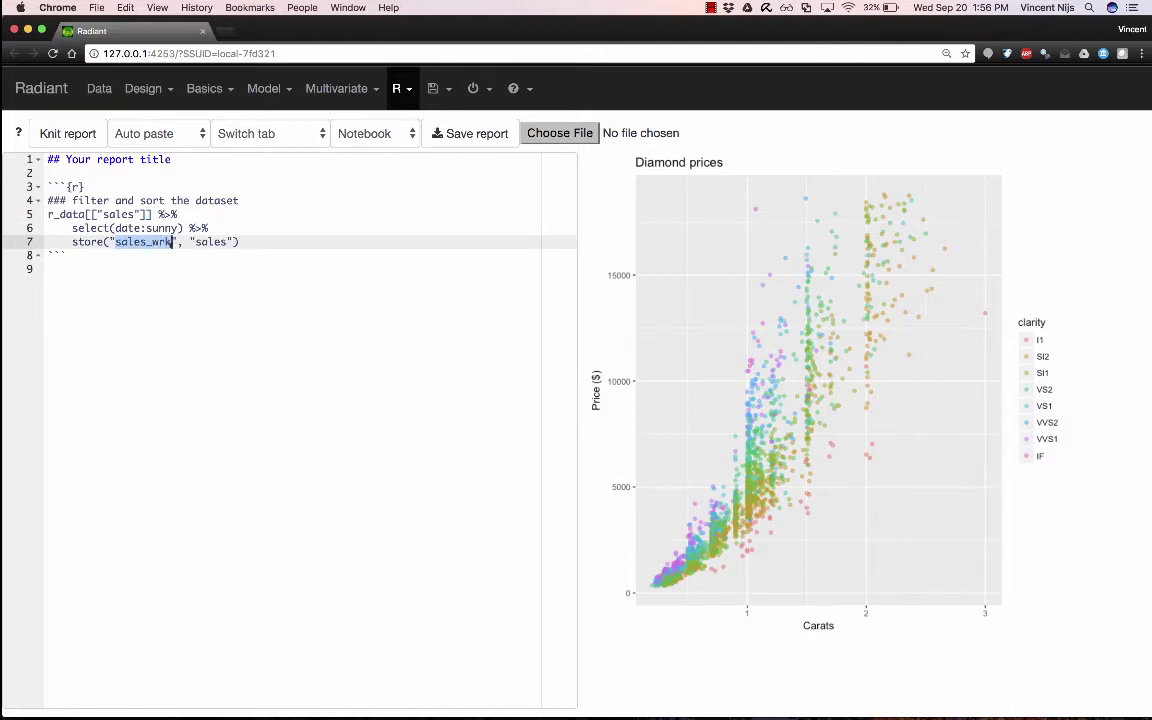
pyautogui.click(113, 269)
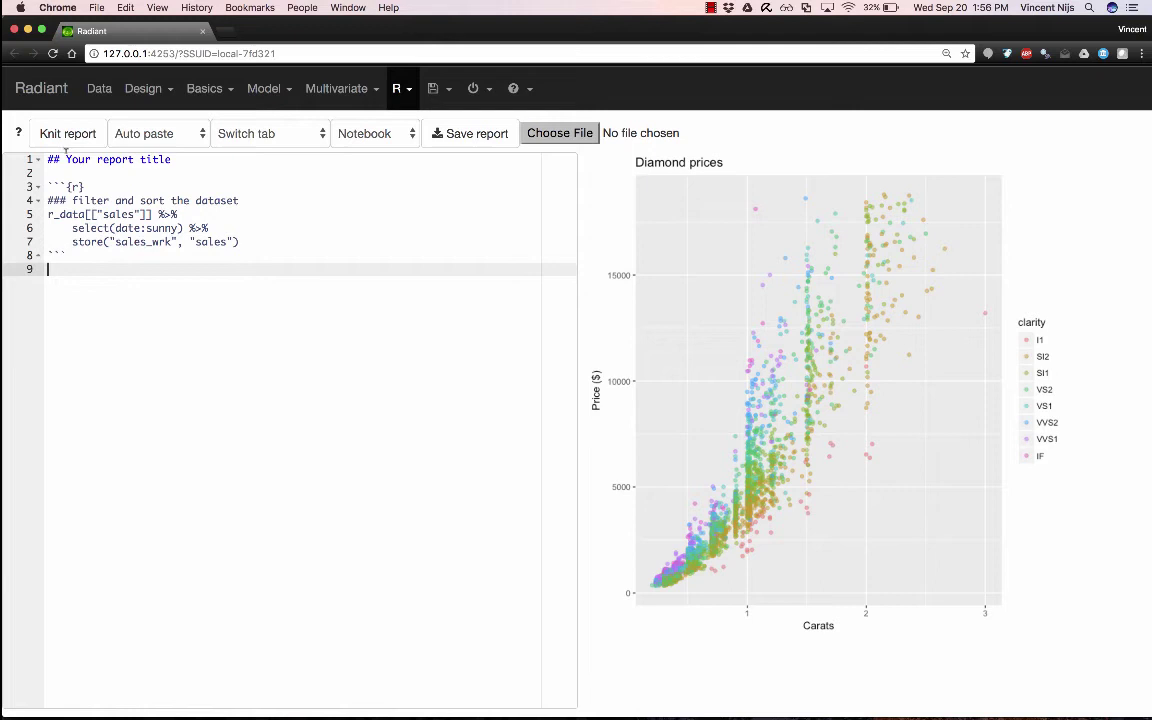
# Step: Retitle the report '## My first report' and add the line 'Making a copy' below it
pyautogui.click(66, 159)
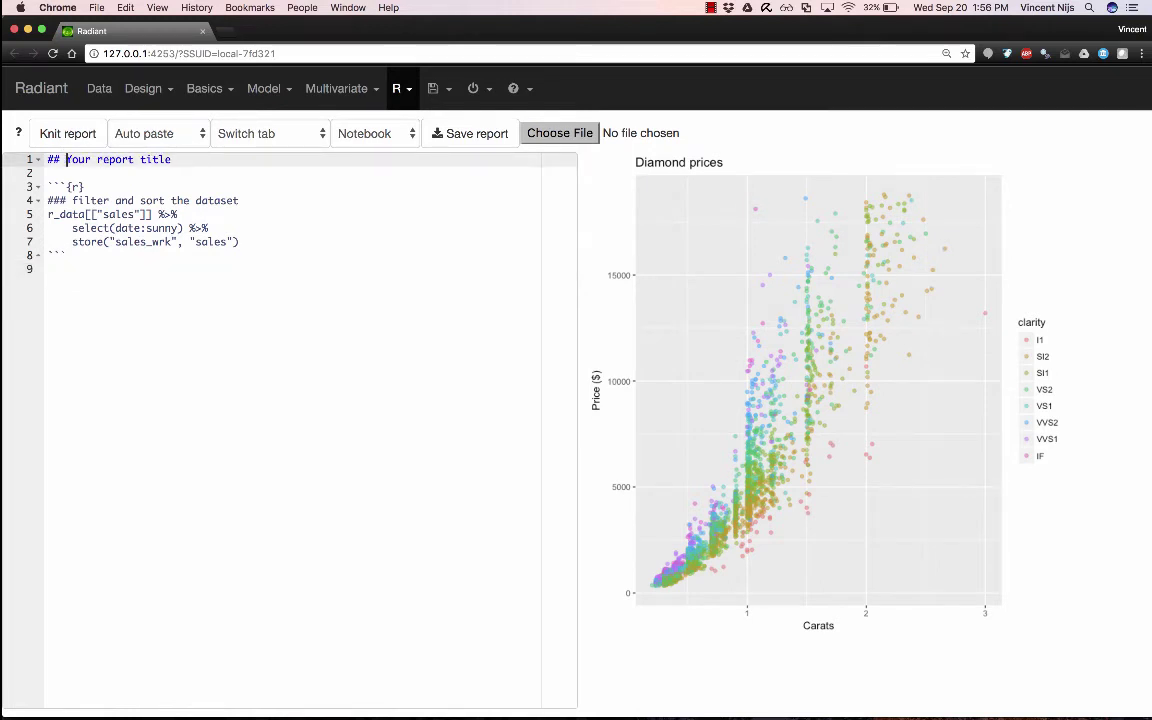
pyautogui.write('My ')
pyautogui.write('first re')
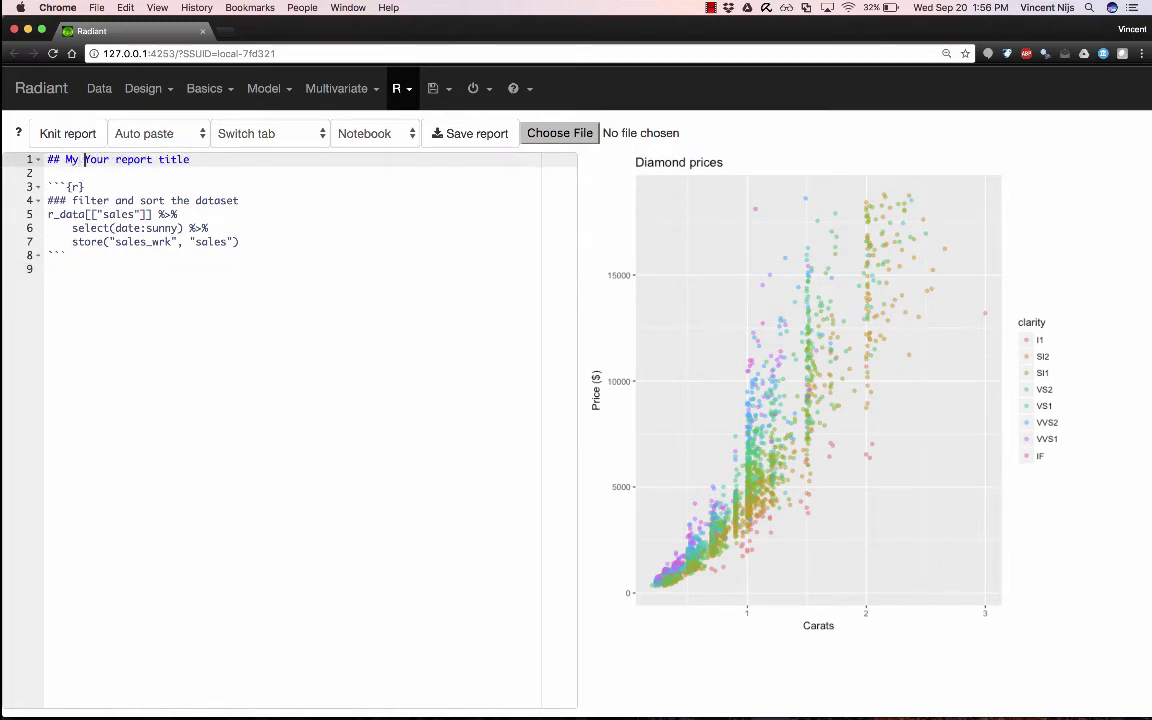
pyautogui.write('port')
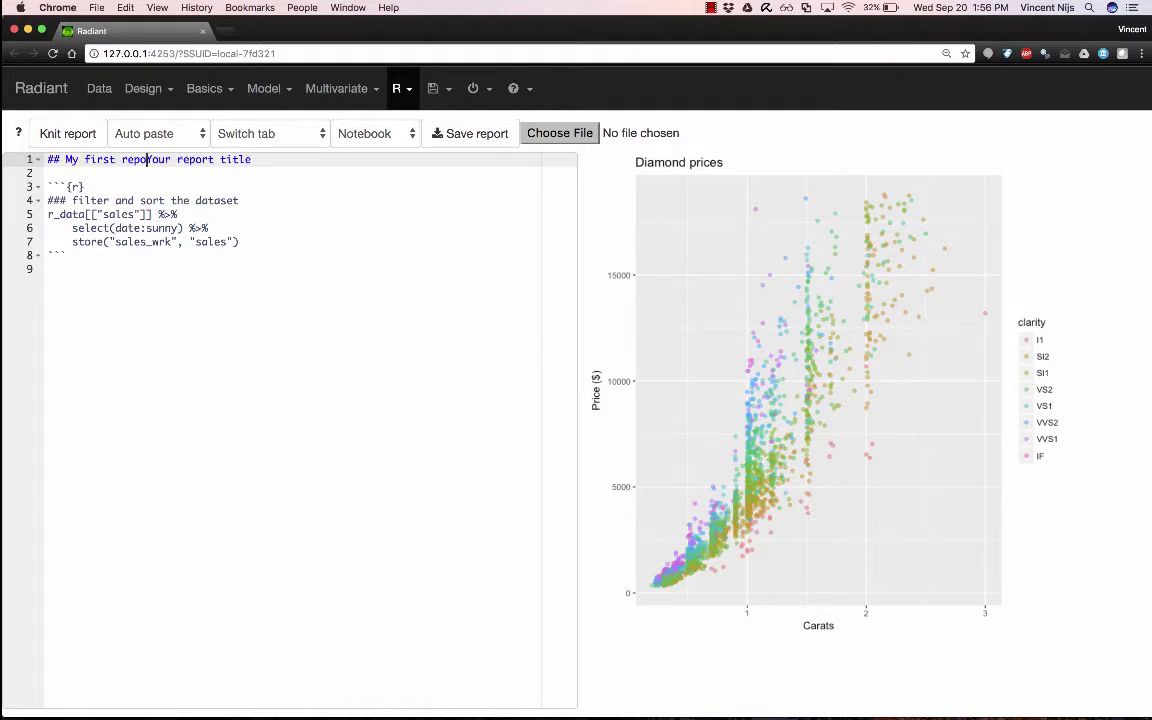
pyautogui.hotkey('shift', 'End')
pyautogui.press('BackSpace')
pyautogui.press('Return')
pyautogui.press('Return')
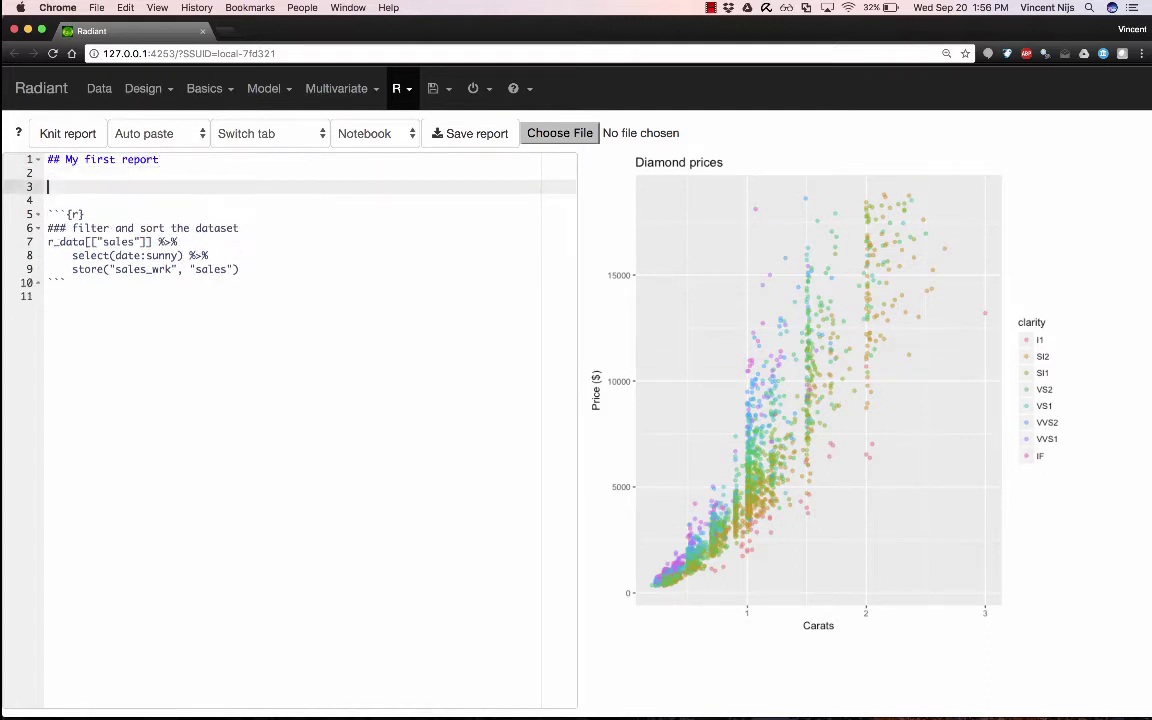
pyautogui.write('Making a copy')
pyautogui.click(38, 214)
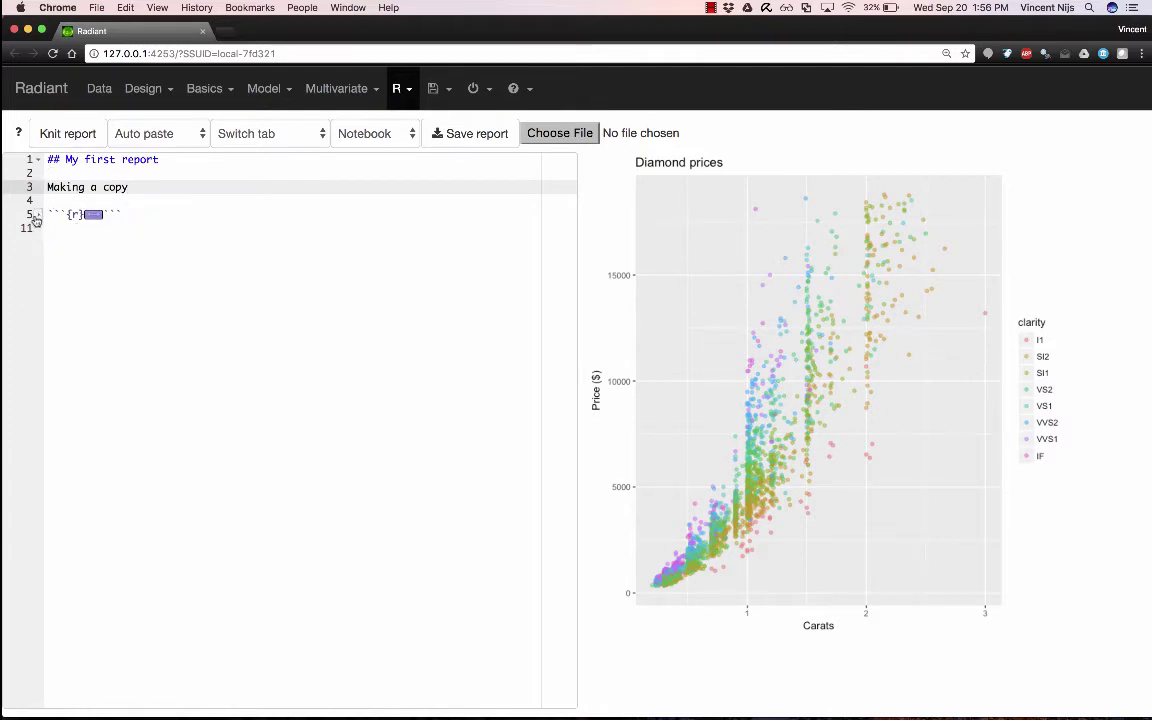
pyautogui.click(88, 214)
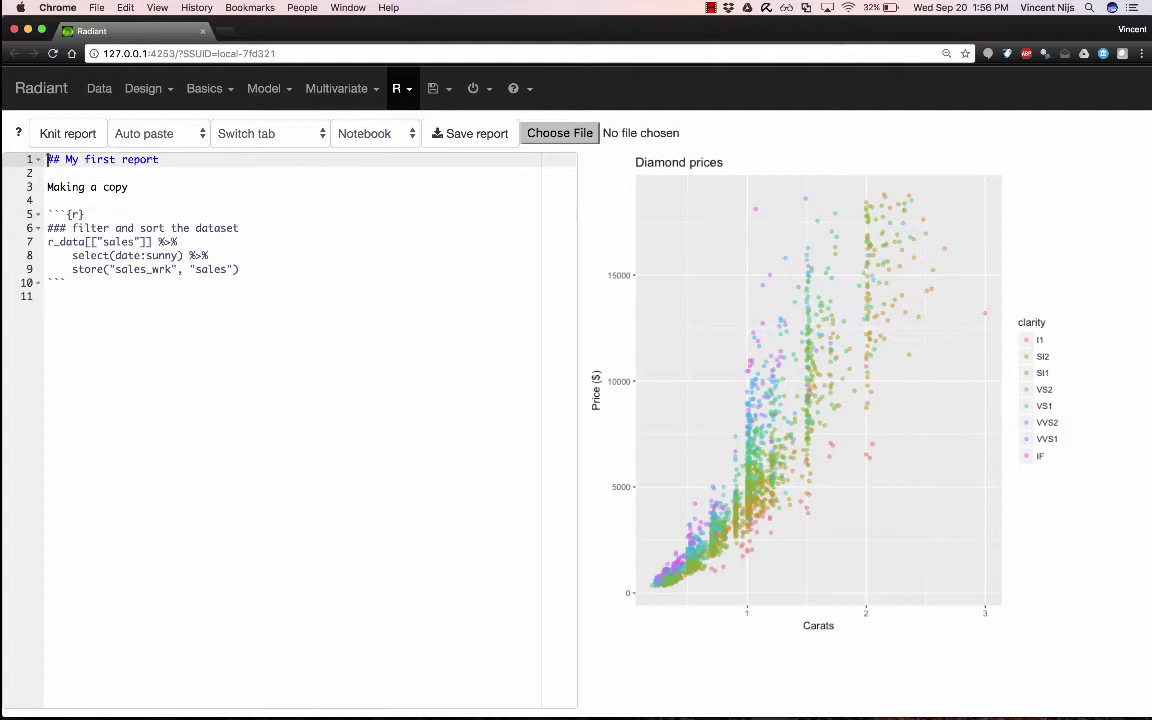
pyautogui.press('super+a')
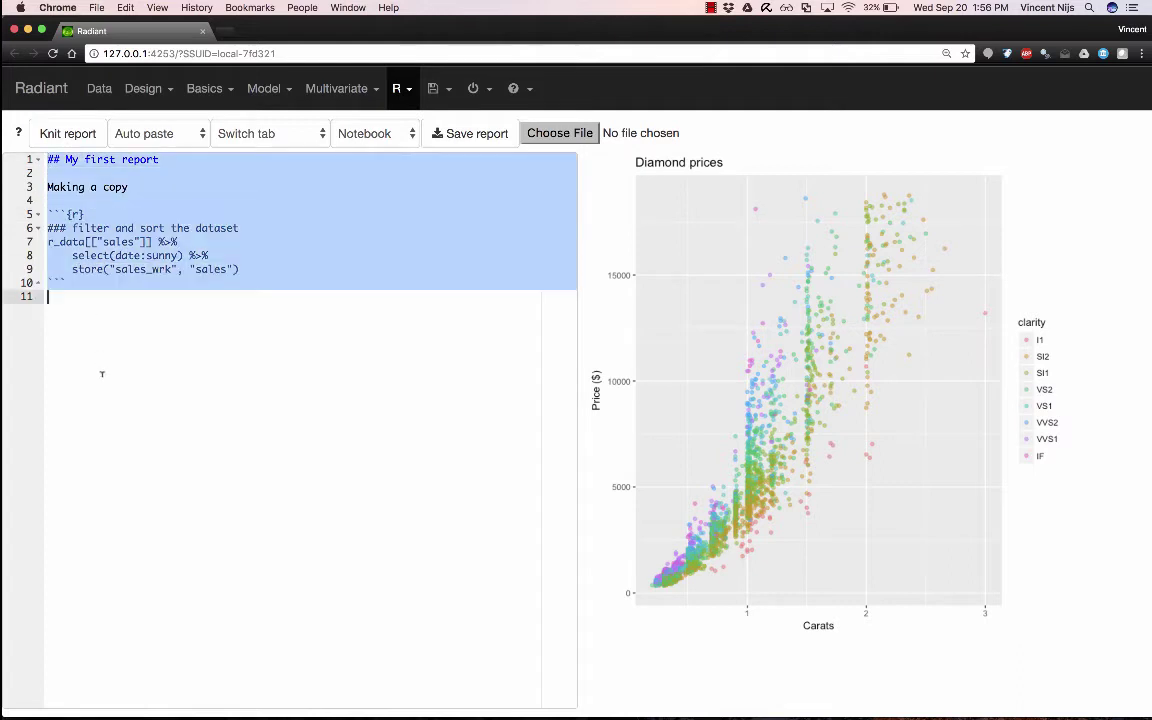
# Step: Knit the report preview, then switch the Data View to the sales_wrk dataset
pyautogui.click(68, 136)
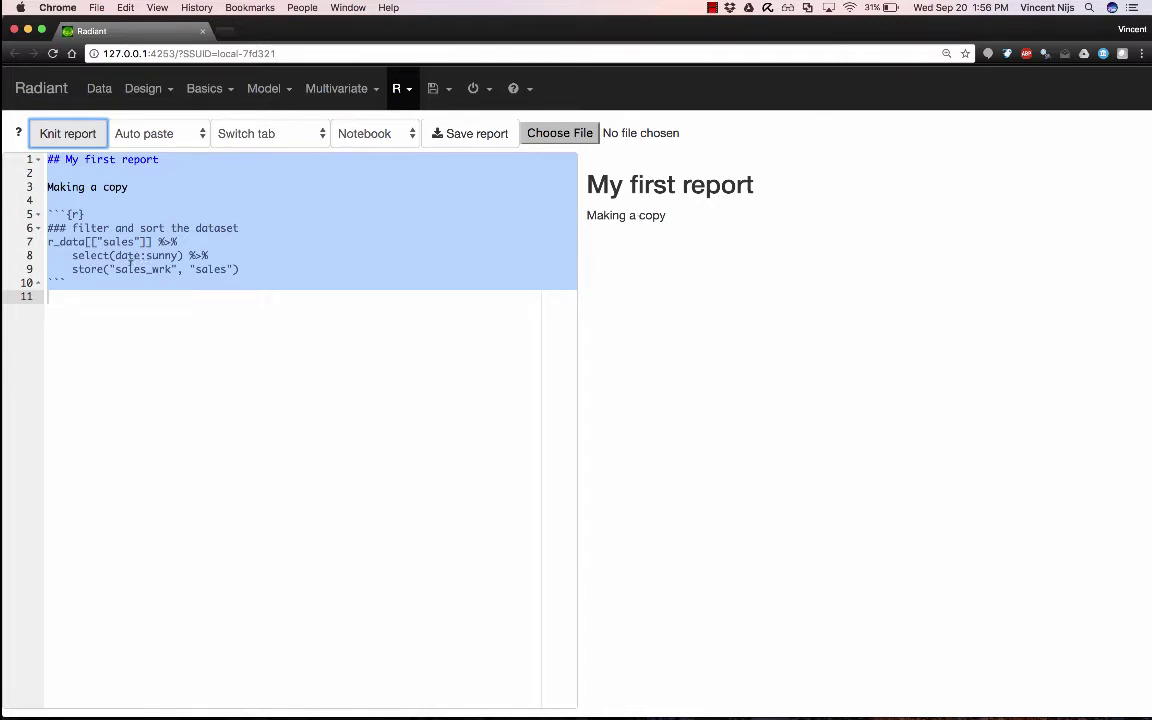
pyautogui.click(100, 89)
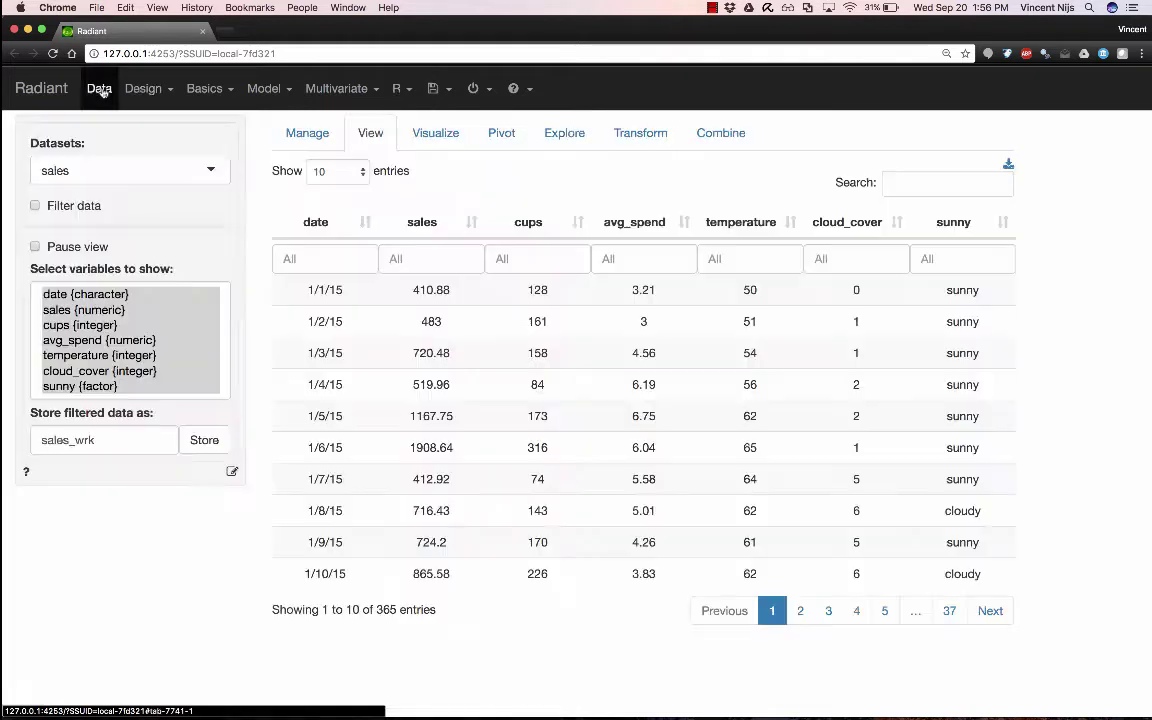
pyautogui.click(90, 168)
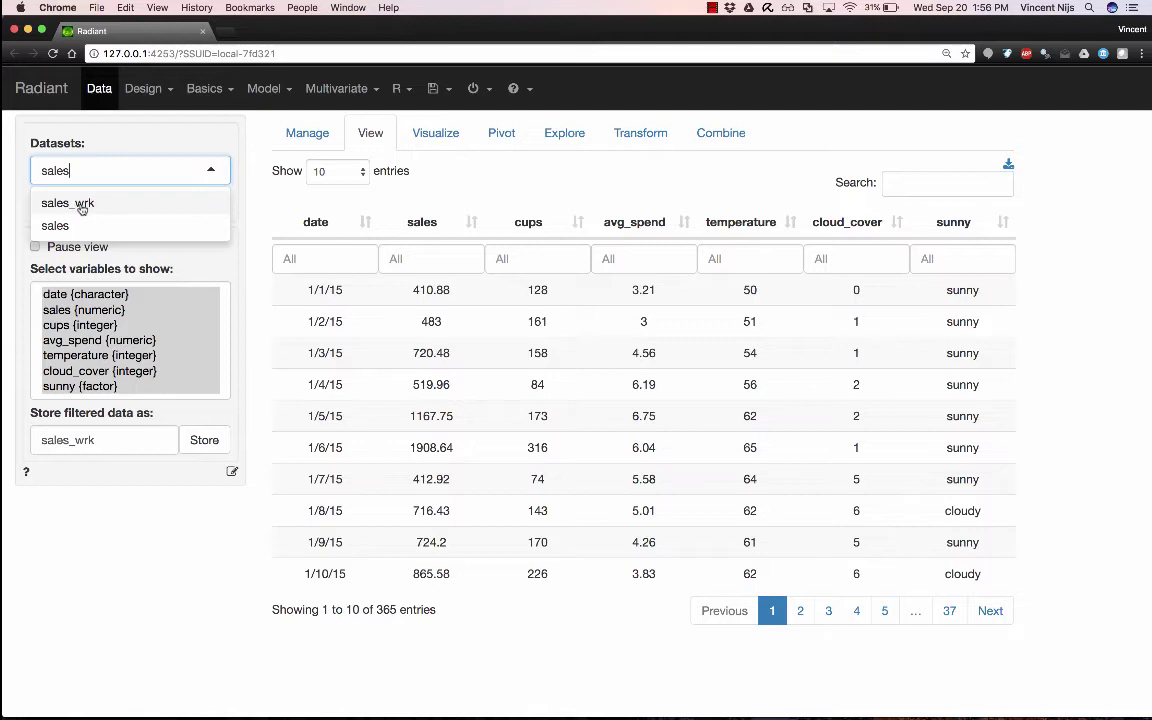
pyautogui.click(82, 205)
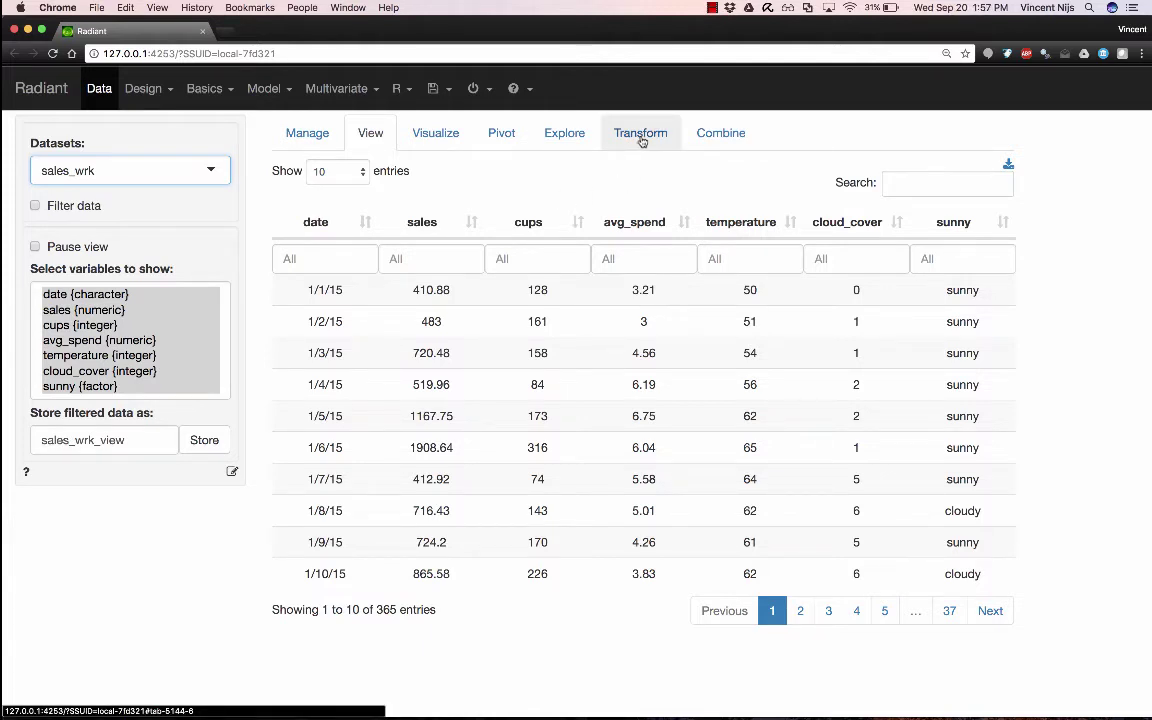
# Step: Set the date variable to change type As date (mdy) on the Transform page
pyautogui.click(640, 133)
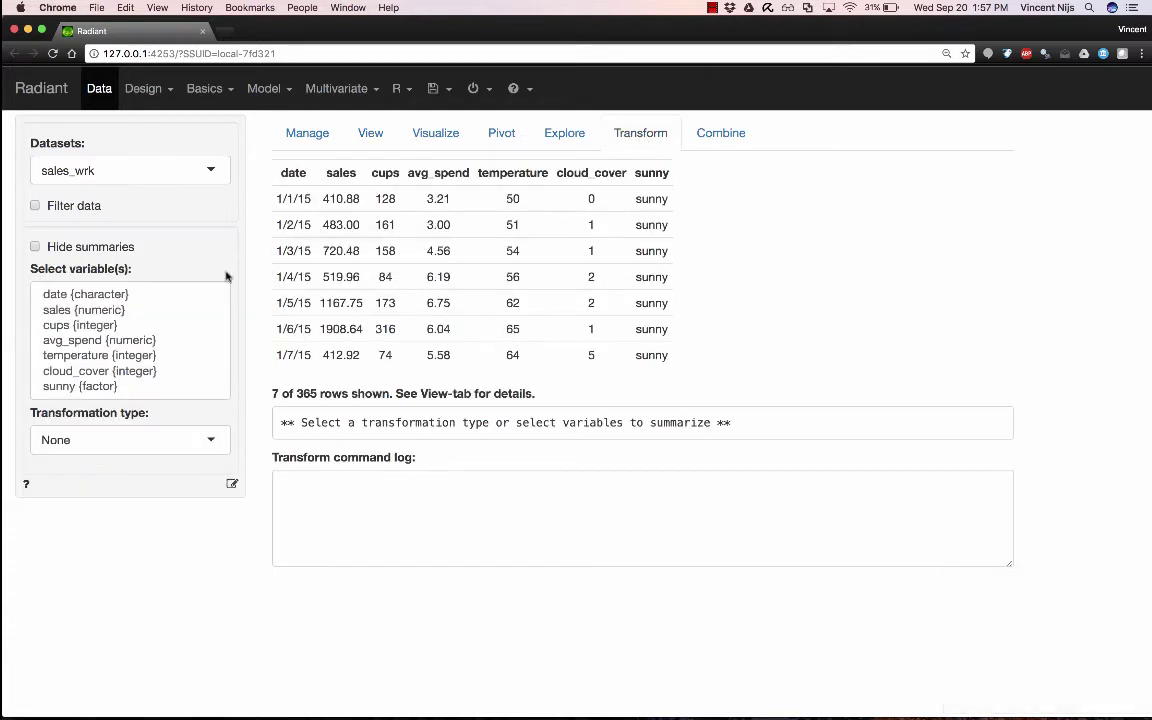
pyautogui.click(72, 295)
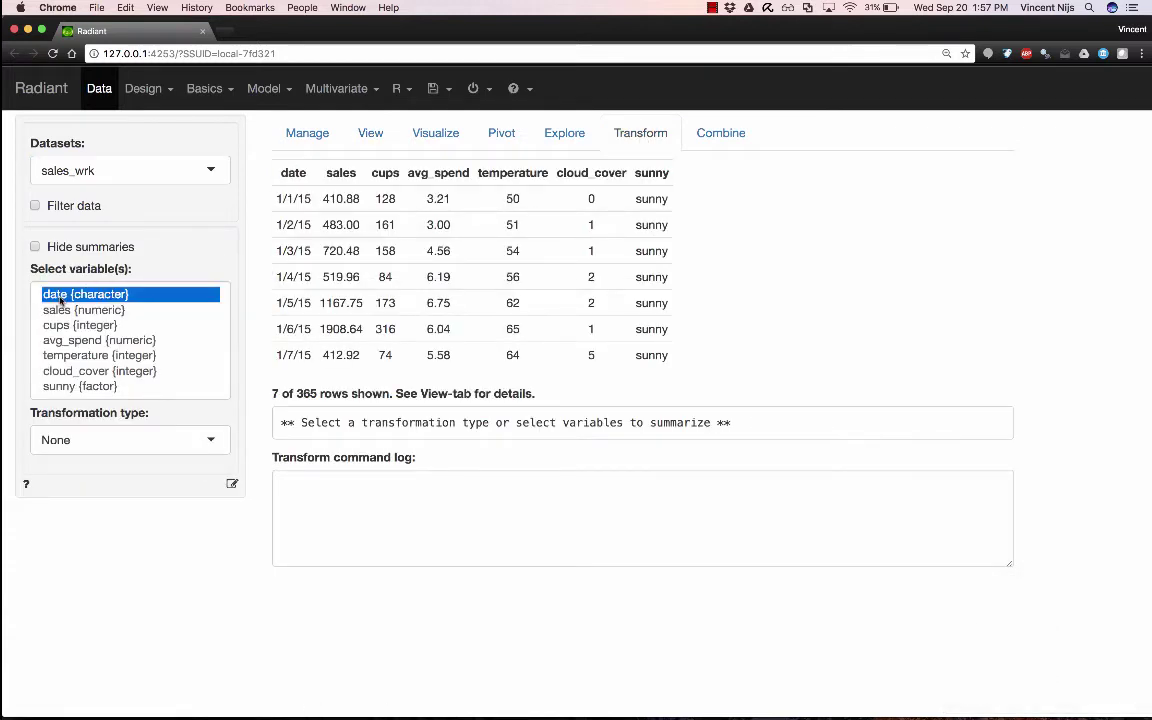
pyautogui.click(113, 440)
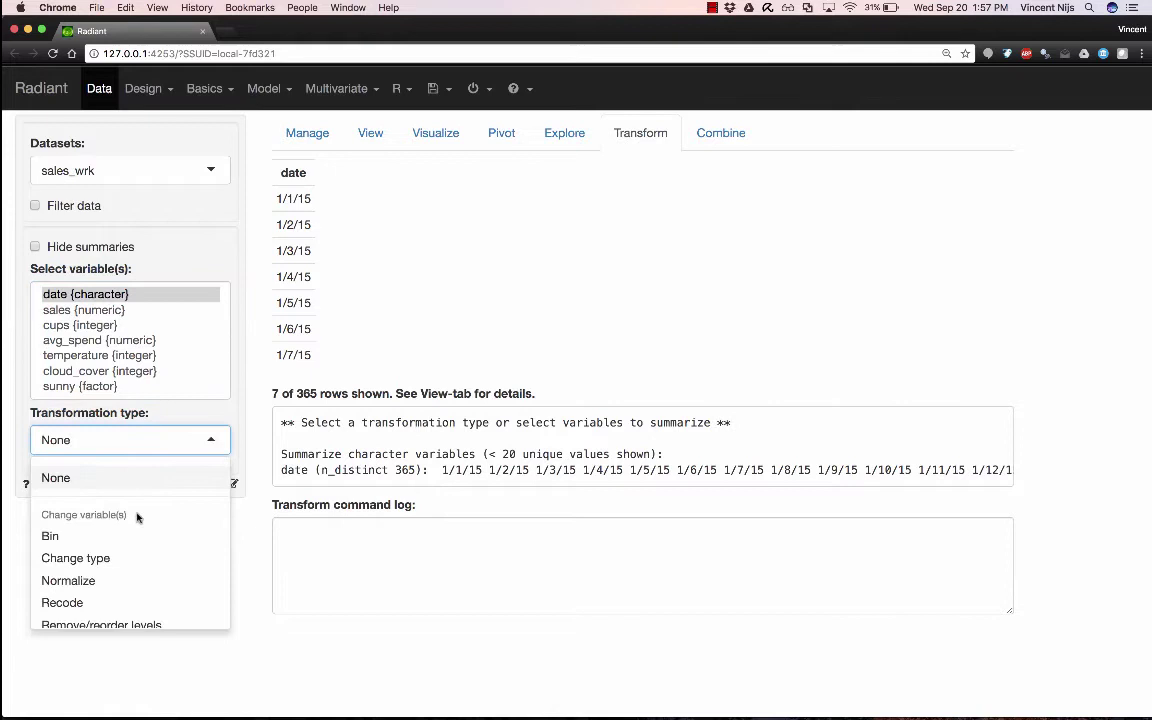
pyautogui.click(82, 567)
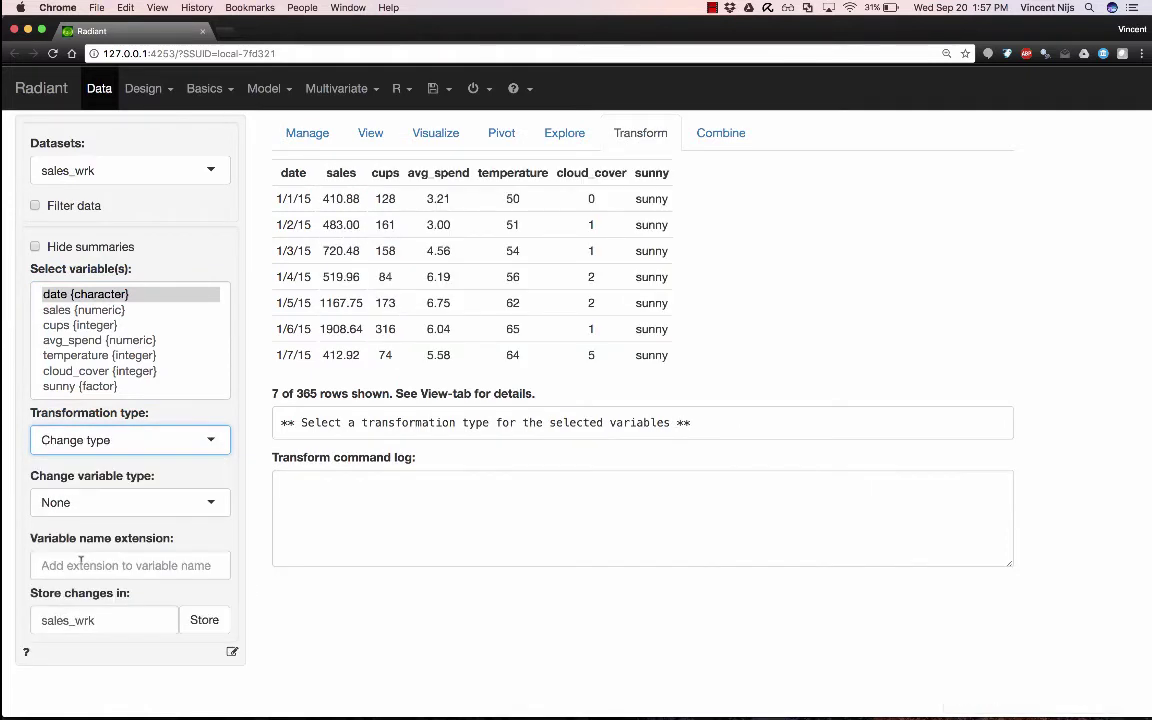
pyautogui.click(120, 502)
pyautogui.scroll(-2, 124, 596)
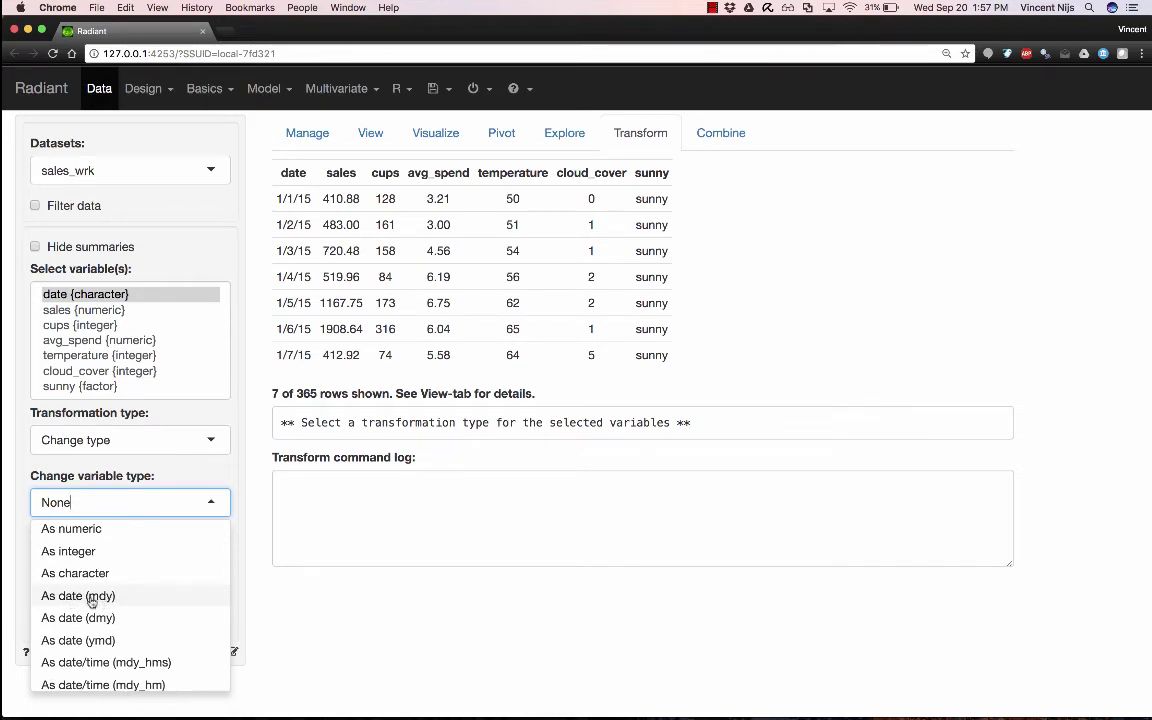
pyautogui.click(92, 597)
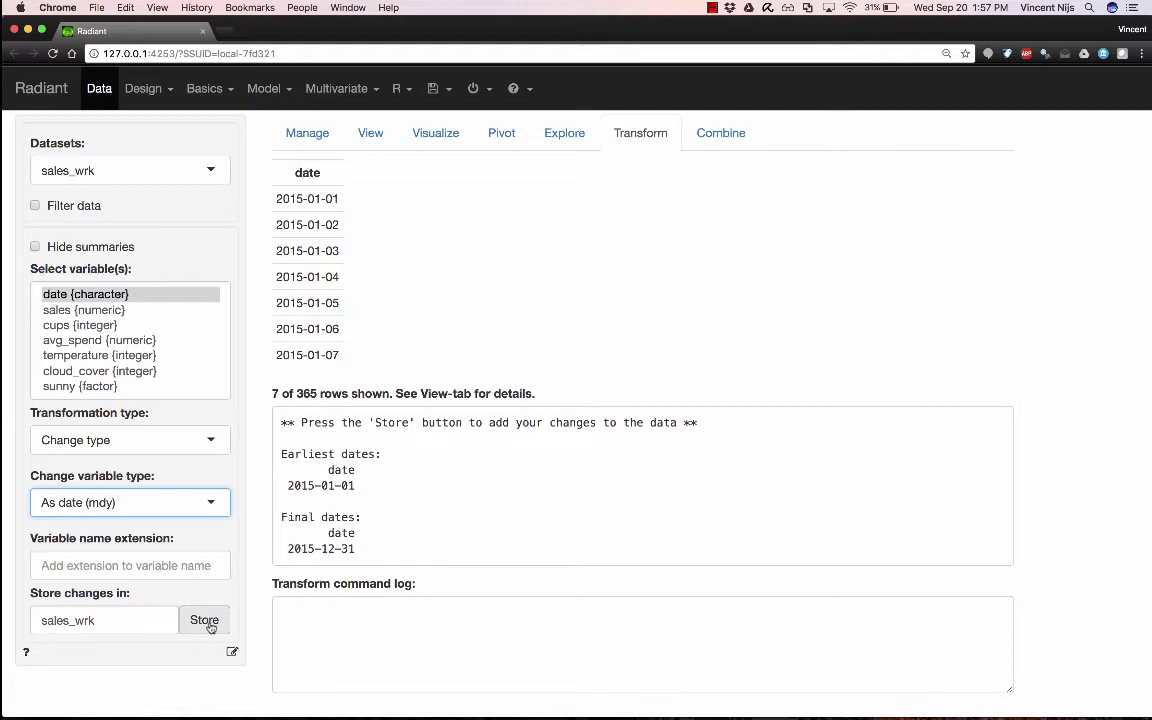
# Step: Store the date conversion in sales_wrk and send its code to the report
pyautogui.click(204, 621)
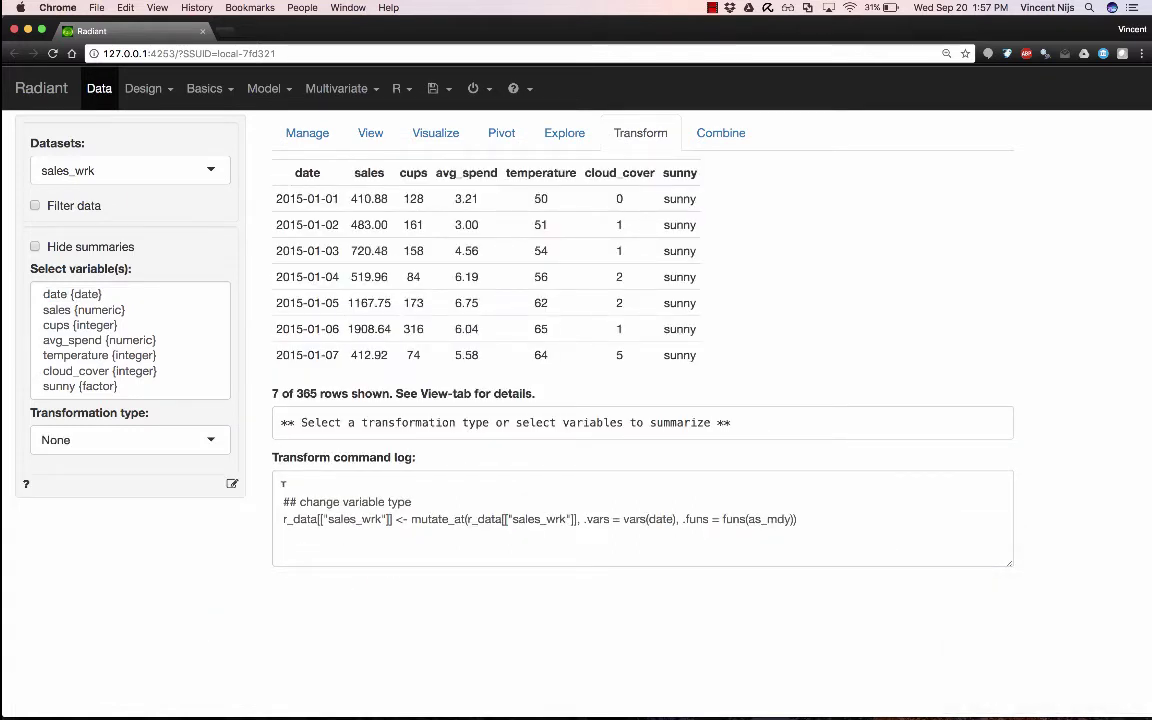
pyautogui.moveTo(288, 483); pyautogui.dragTo(302, 543)
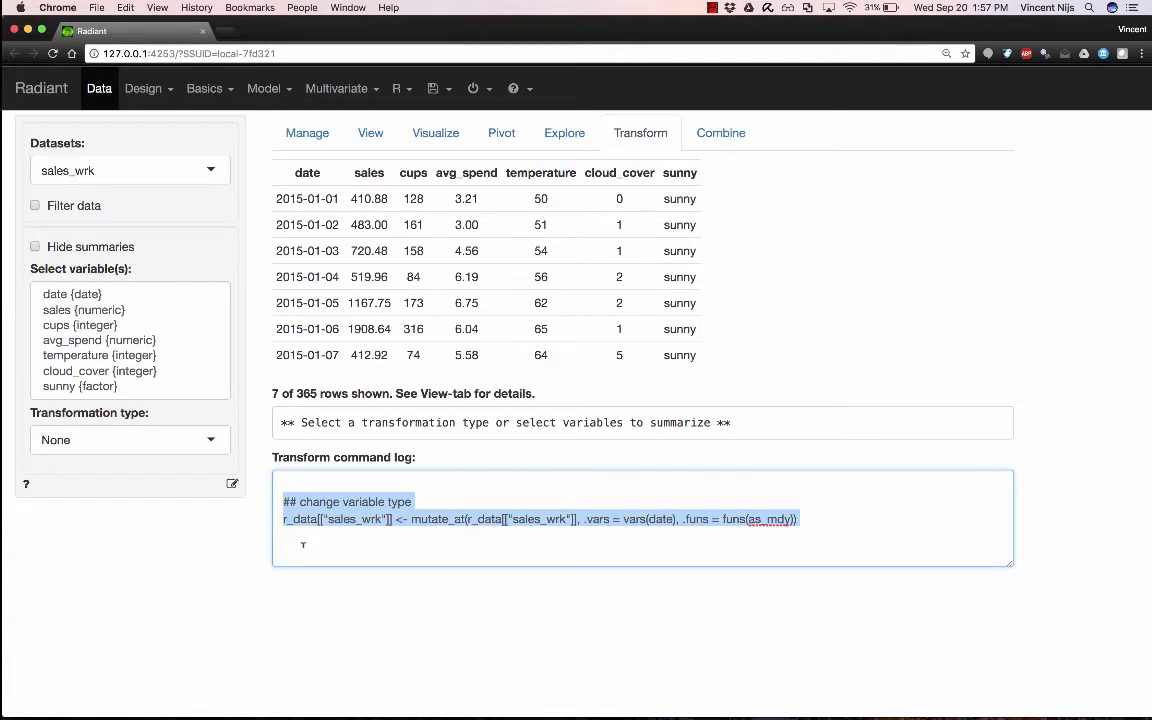
pyautogui.click(296, 543)
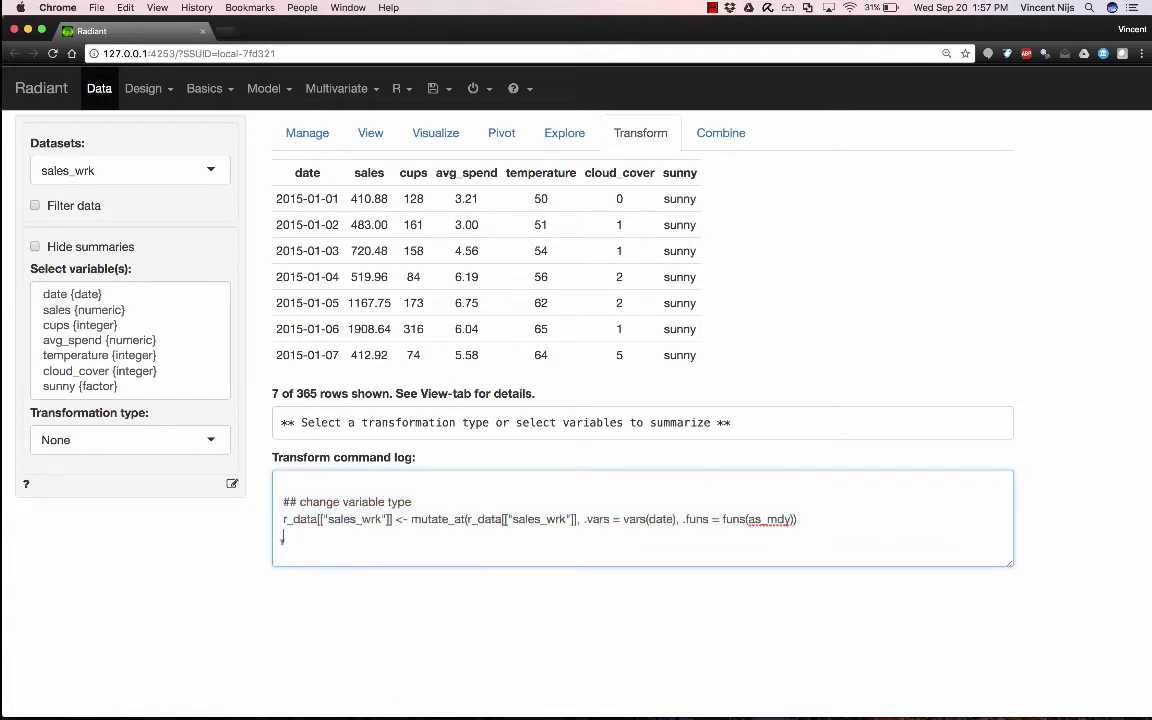
pyautogui.click(232, 484)
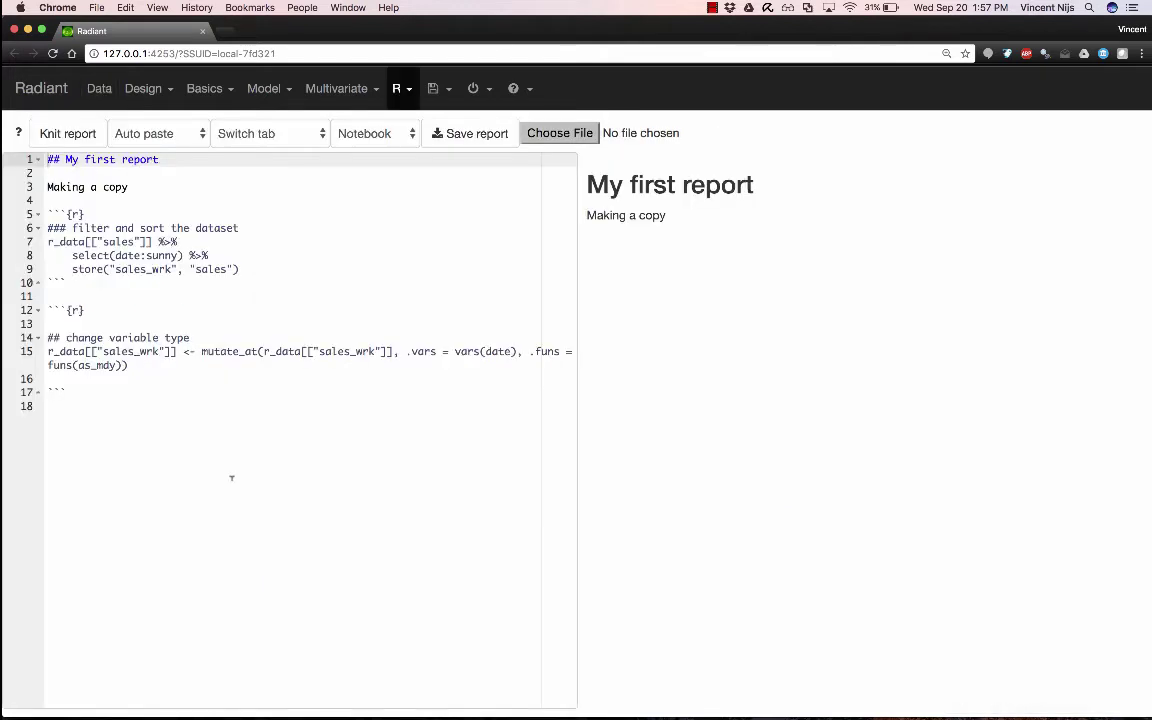
# Step: Review the new date-conversion chunk below the copy chunk in the report editor
pyautogui.click(149, 298)
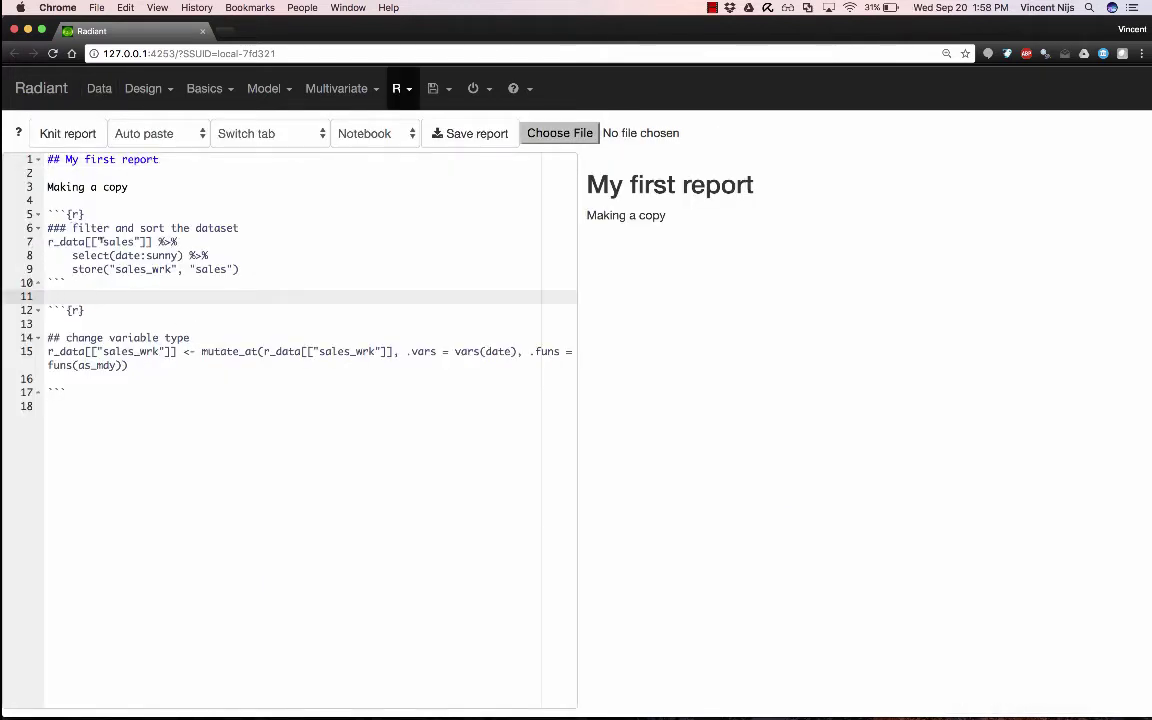
pyautogui.moveTo(100, 241); pyautogui.dragTo(173, 269)
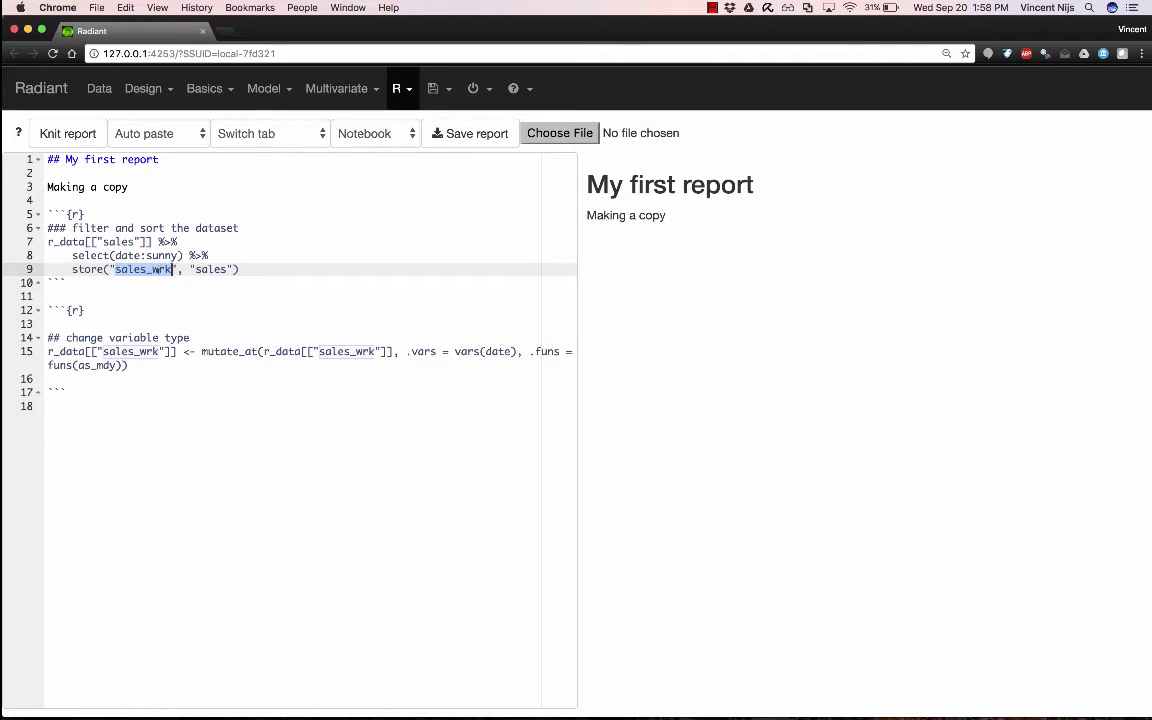
pyautogui.click(80, 297)
pyautogui.moveTo(52, 297); pyautogui.dragTo(61, 410)
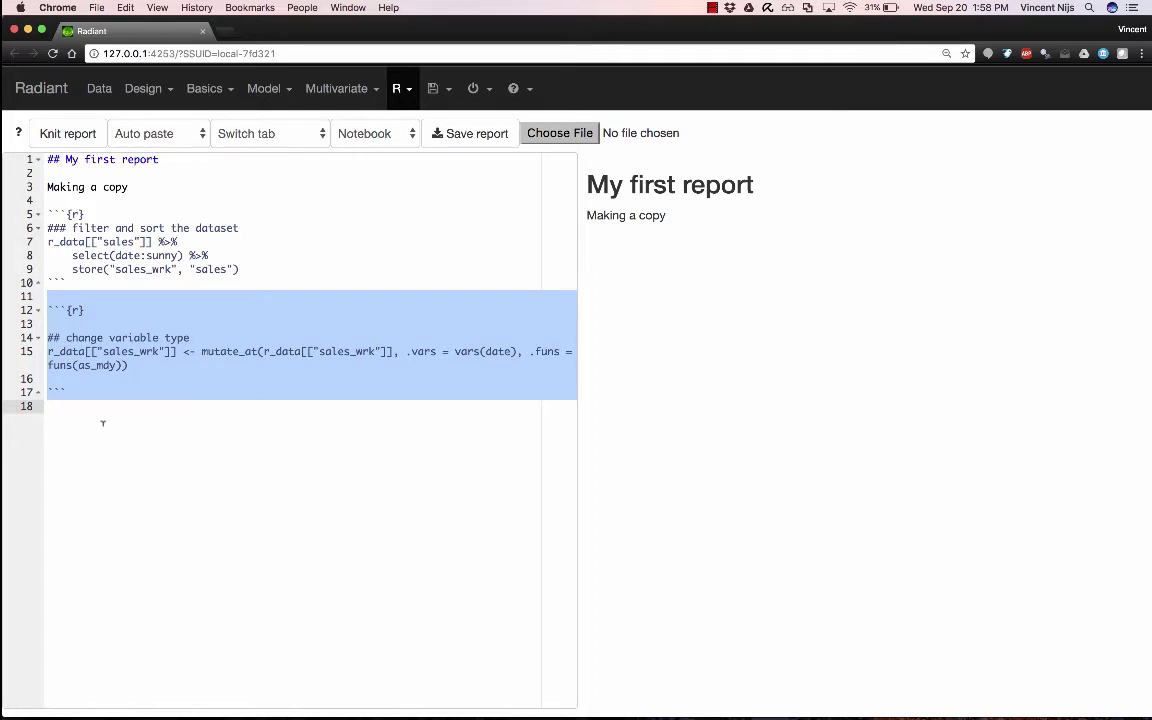
pyautogui.click(60, 410)
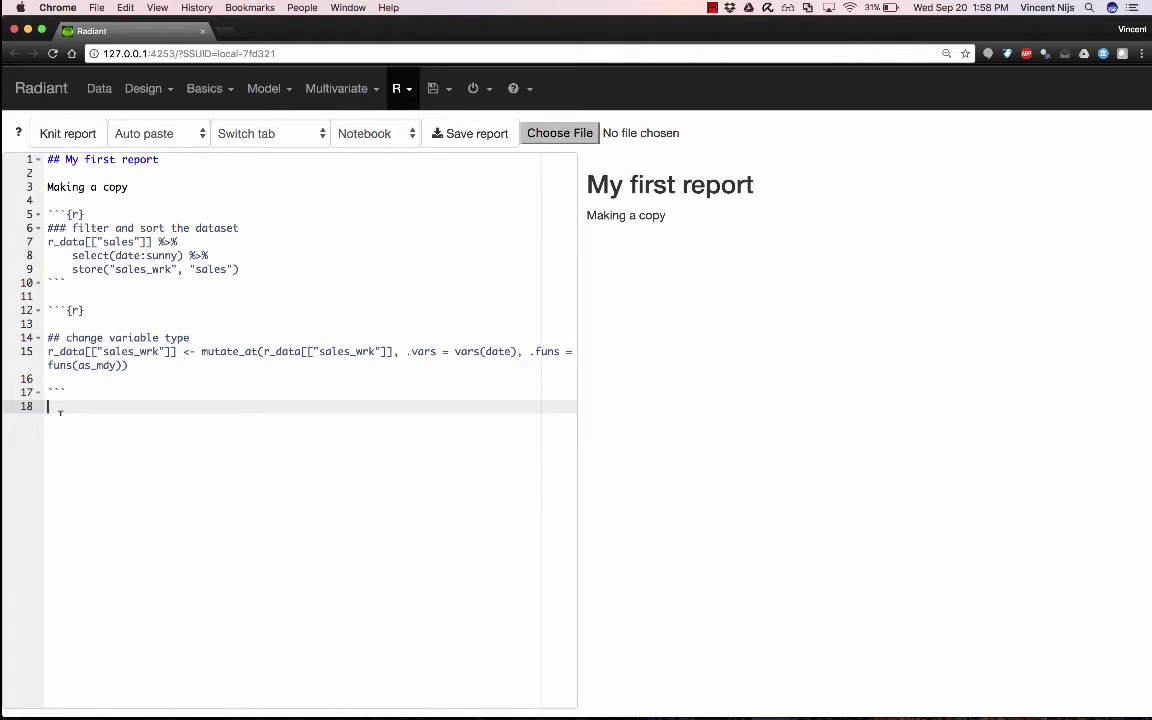
pyautogui.click(98, 283)
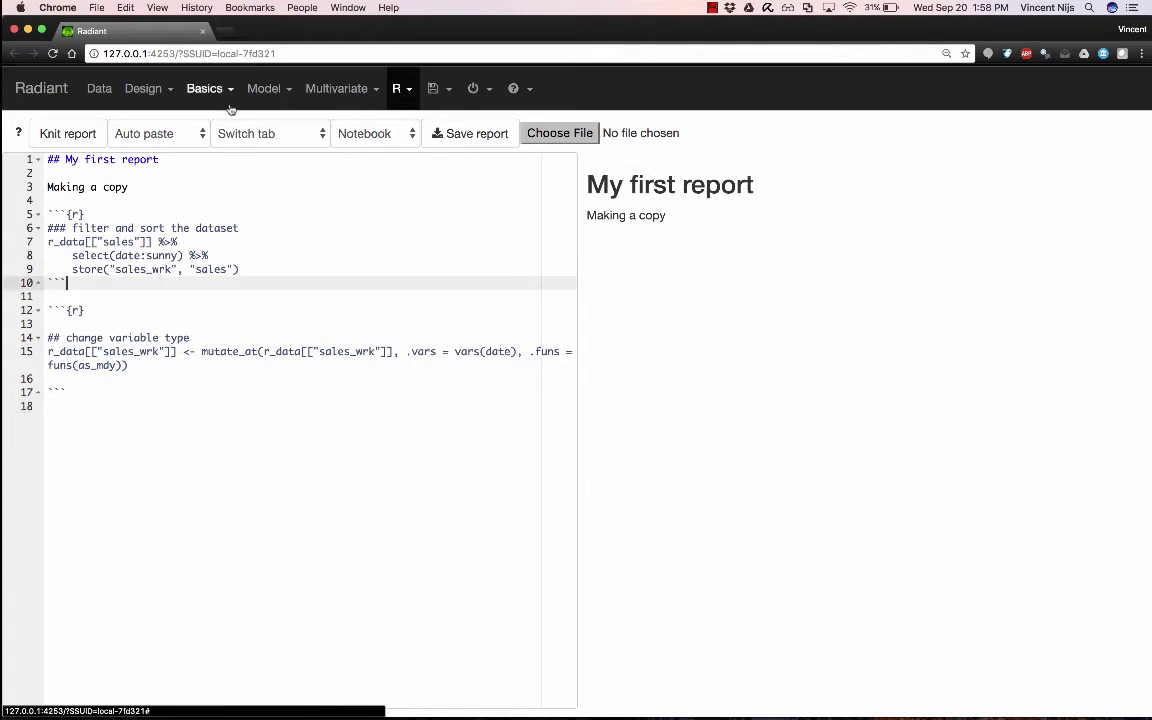
# Step: Plot sales against date as a Line chart for sales_wrk and add the code to the report
pyautogui.click(100, 89)
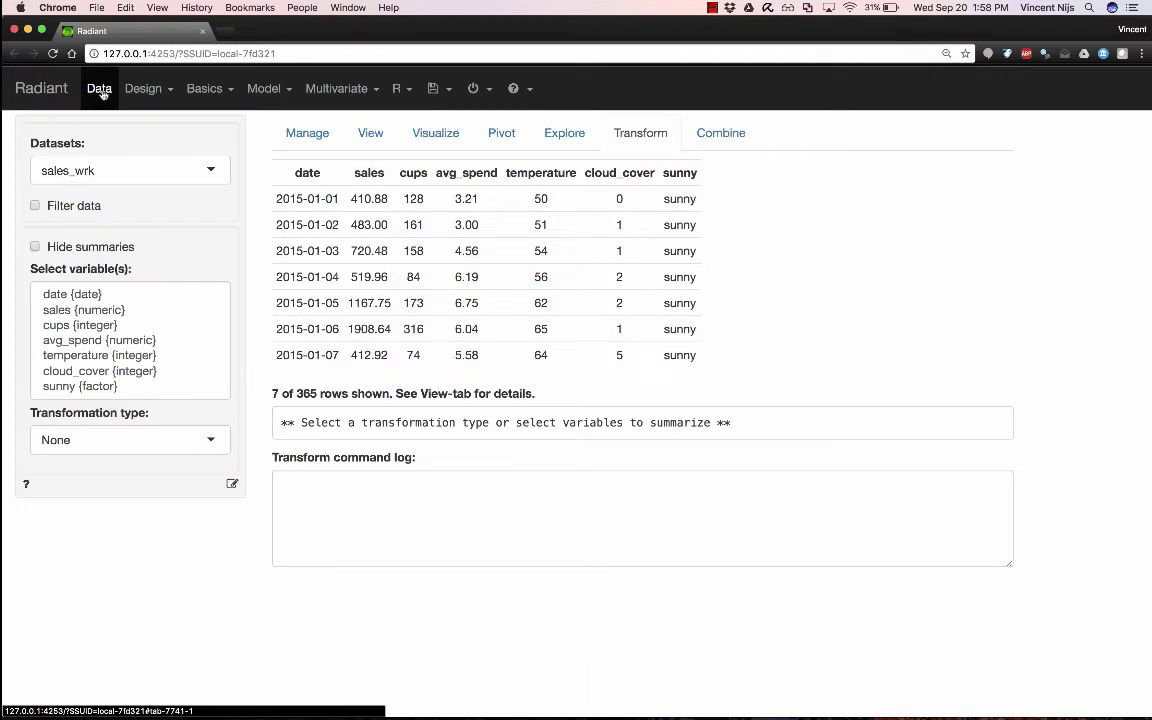
pyautogui.click(369, 134)
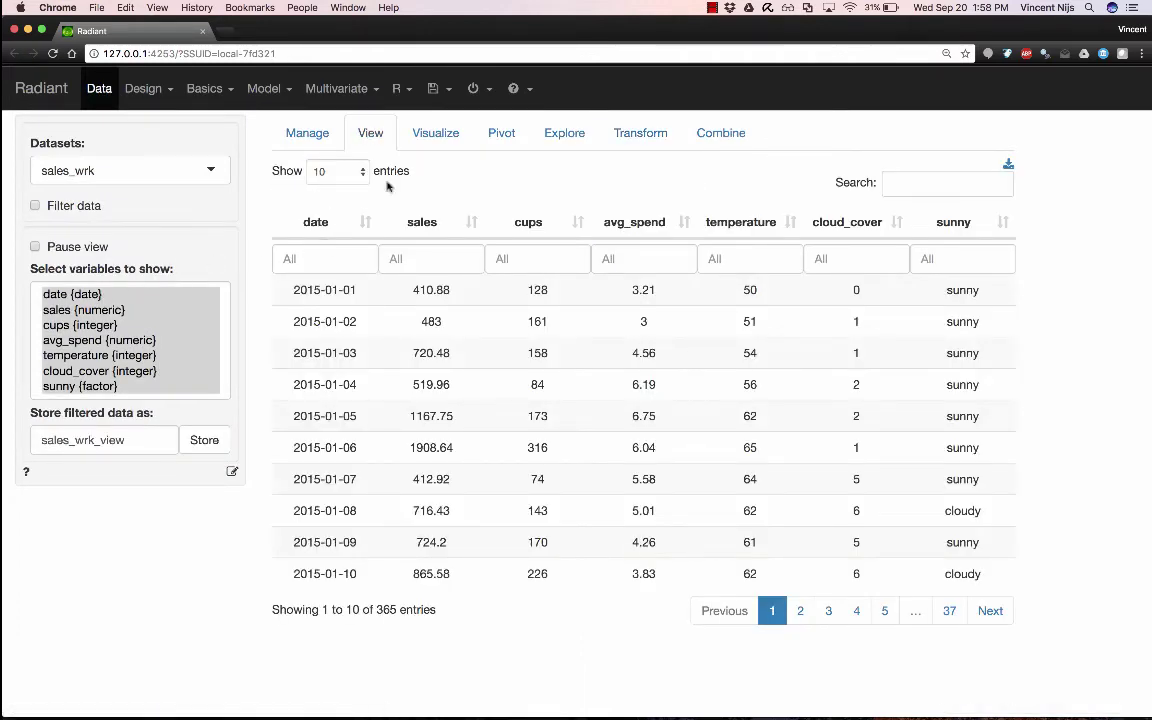
pyautogui.click(440, 140)
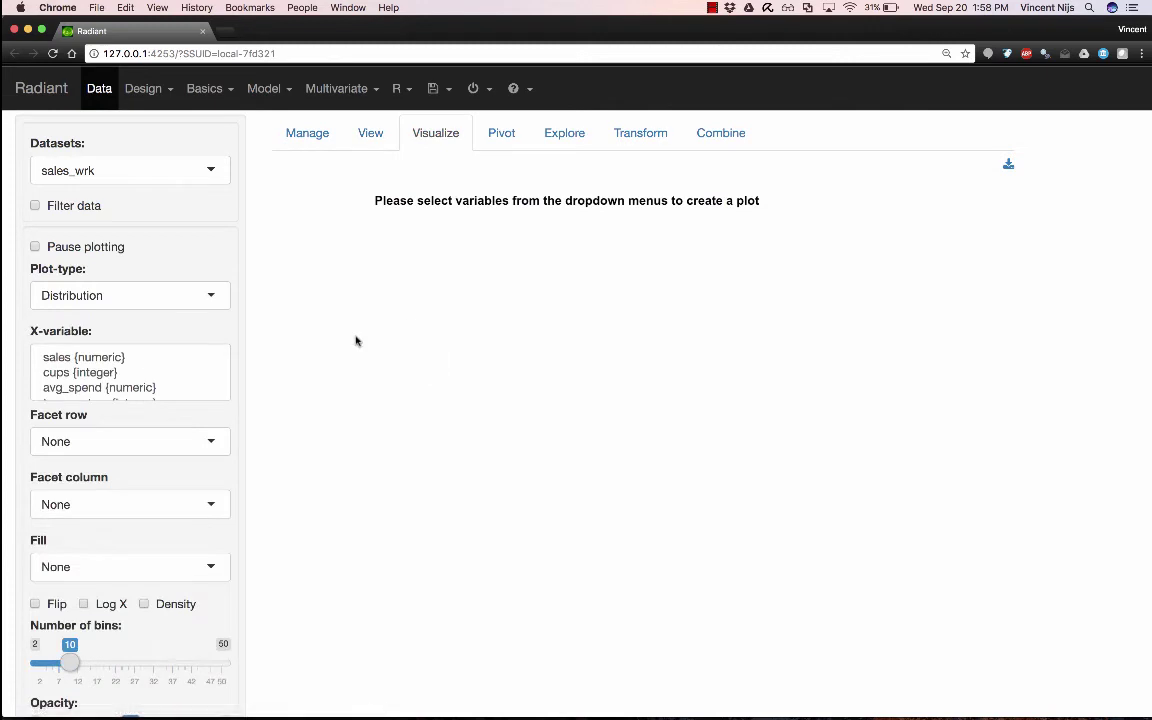
pyautogui.click(123, 291)
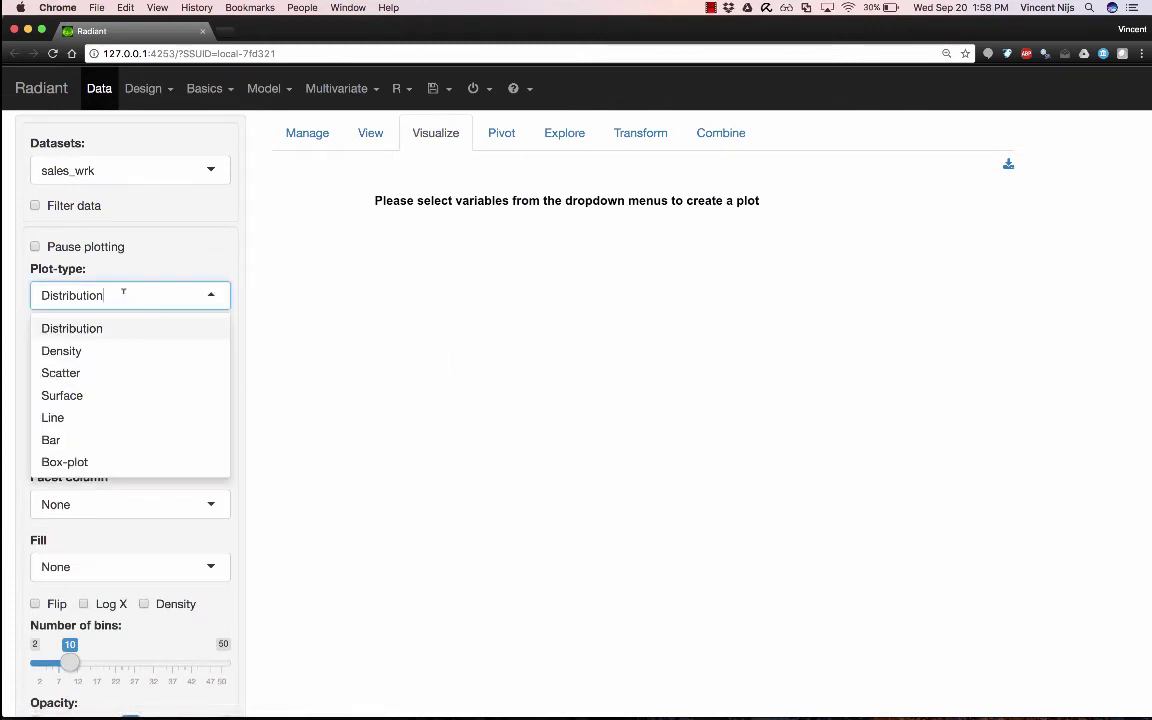
pyautogui.click(83, 418)
pyautogui.click(98, 358)
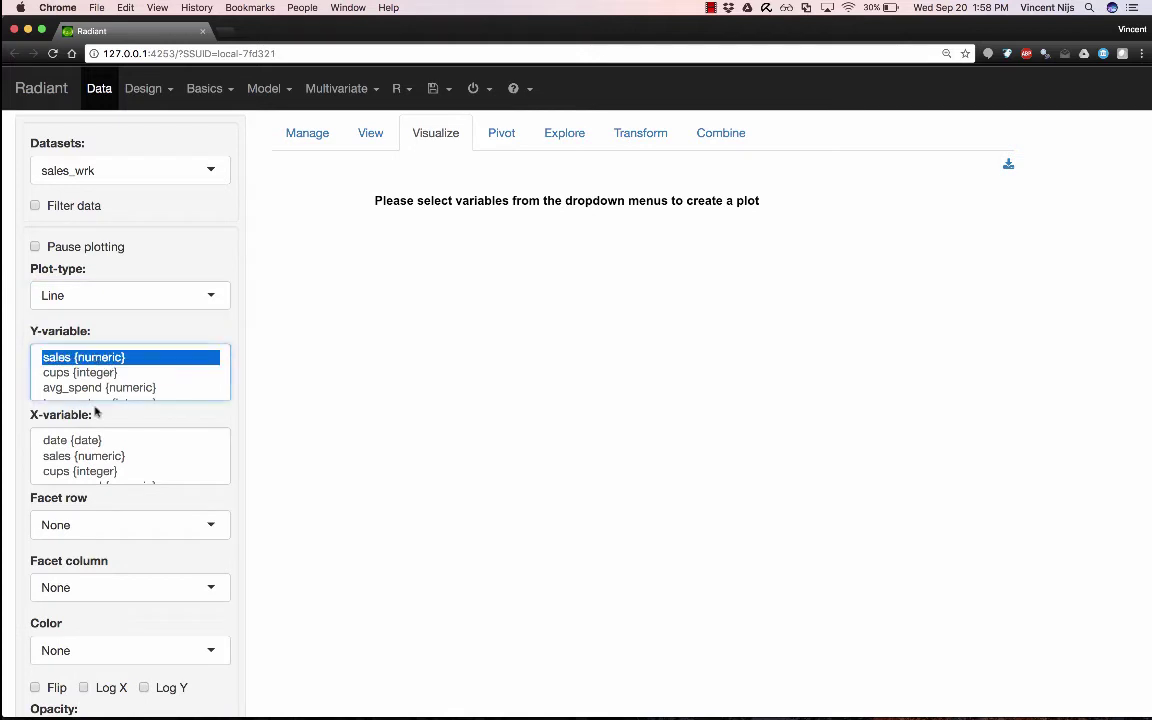
pyautogui.click(70, 440)
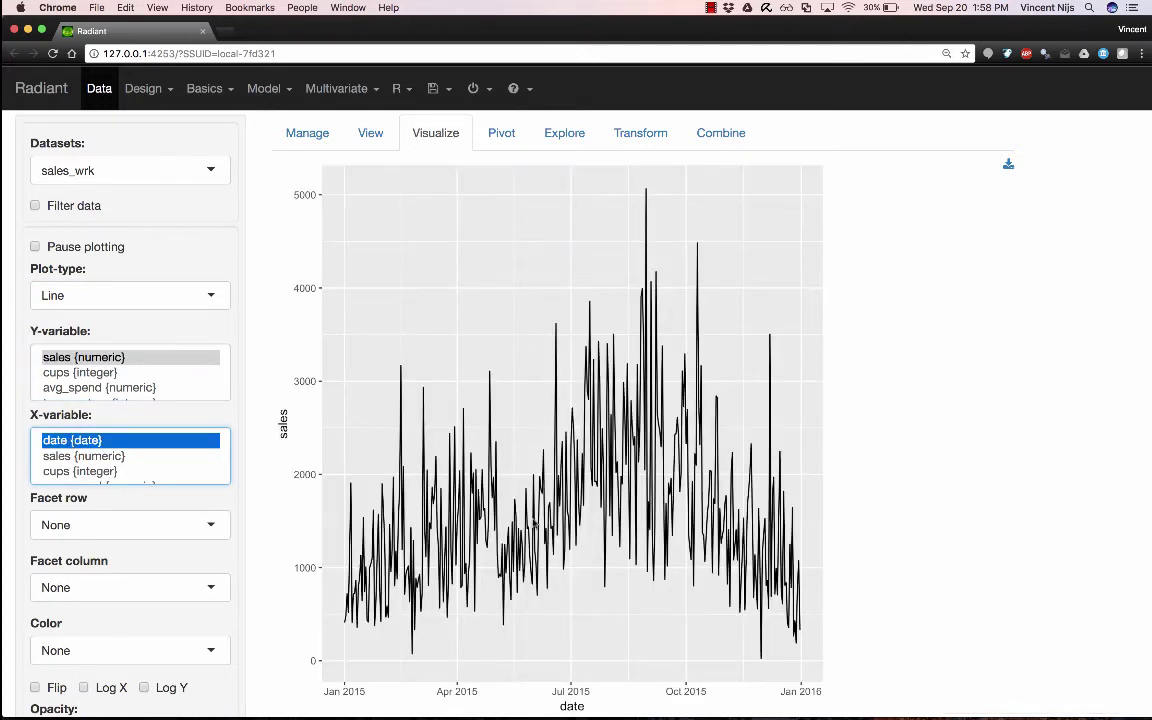
pyautogui.scroll(-3, 589, 430)
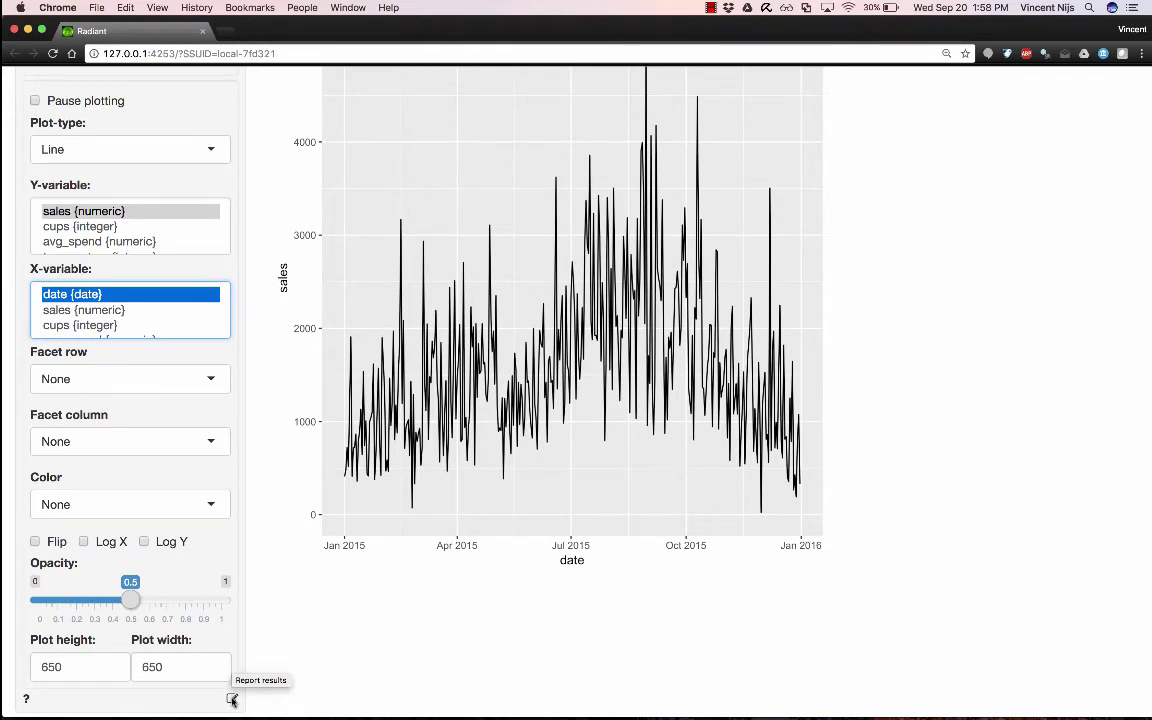
pyautogui.click(232, 699)
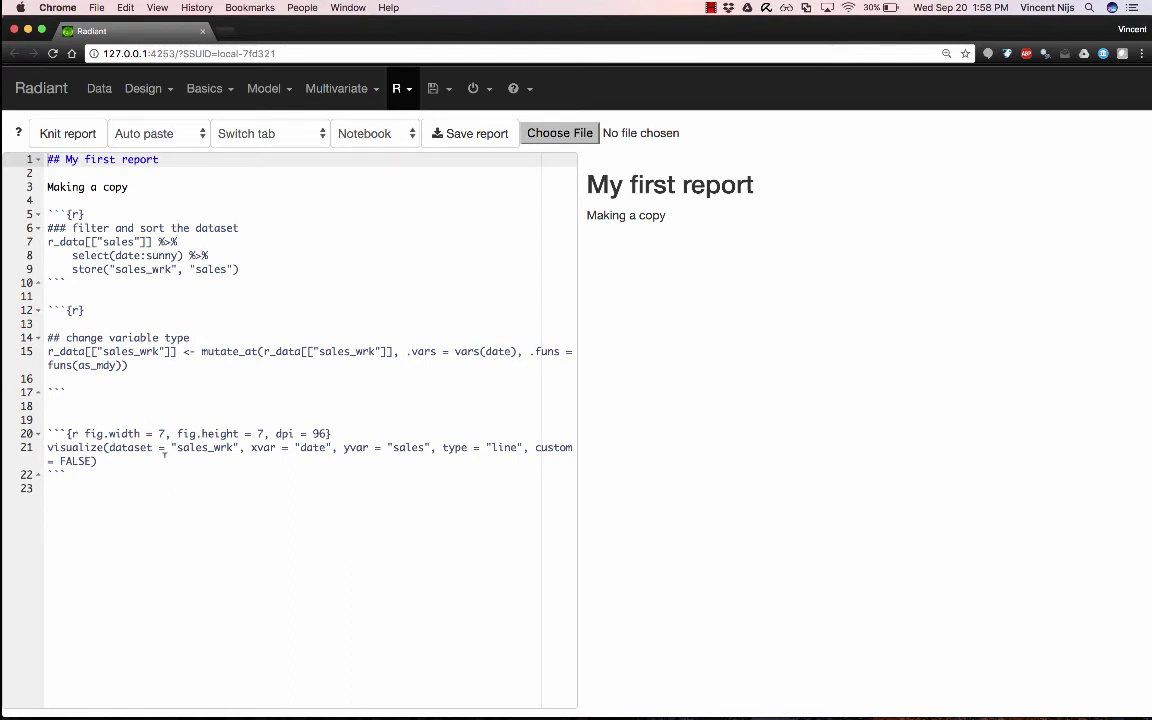
# Step: Estimate an OLS regression of sales on temperature and cloud_cover and add its code to the report
pyautogui.click(270, 93)
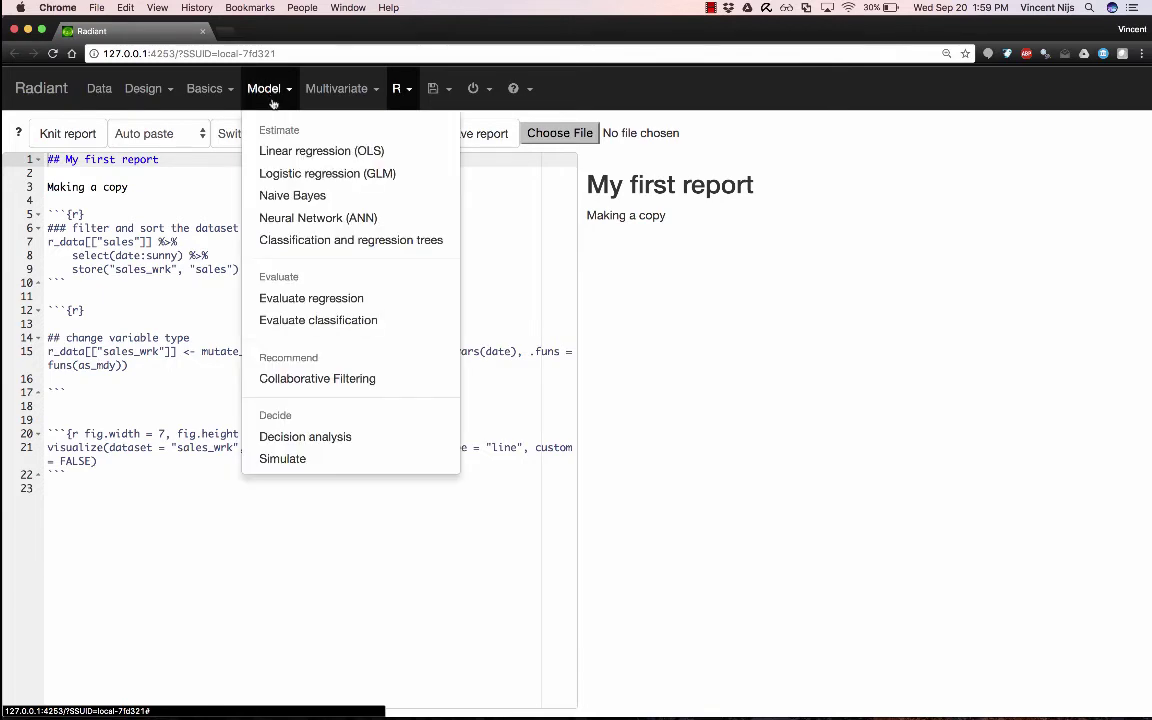
pyautogui.click(285, 150)
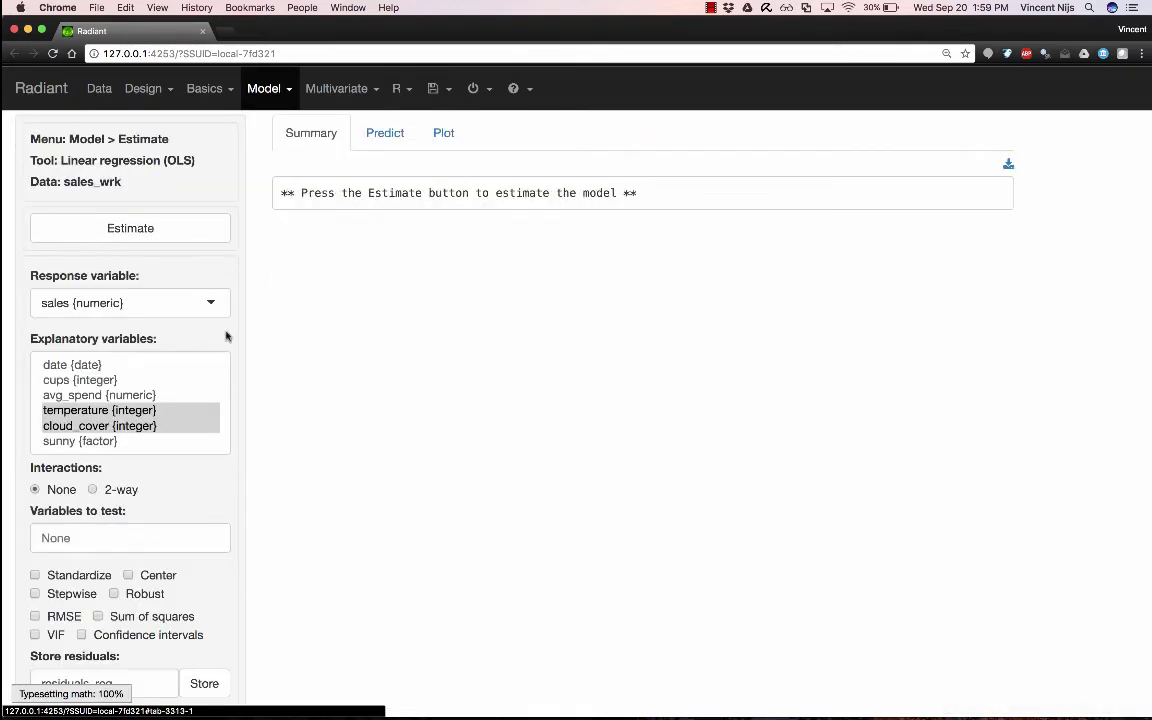
pyautogui.click(127, 229)
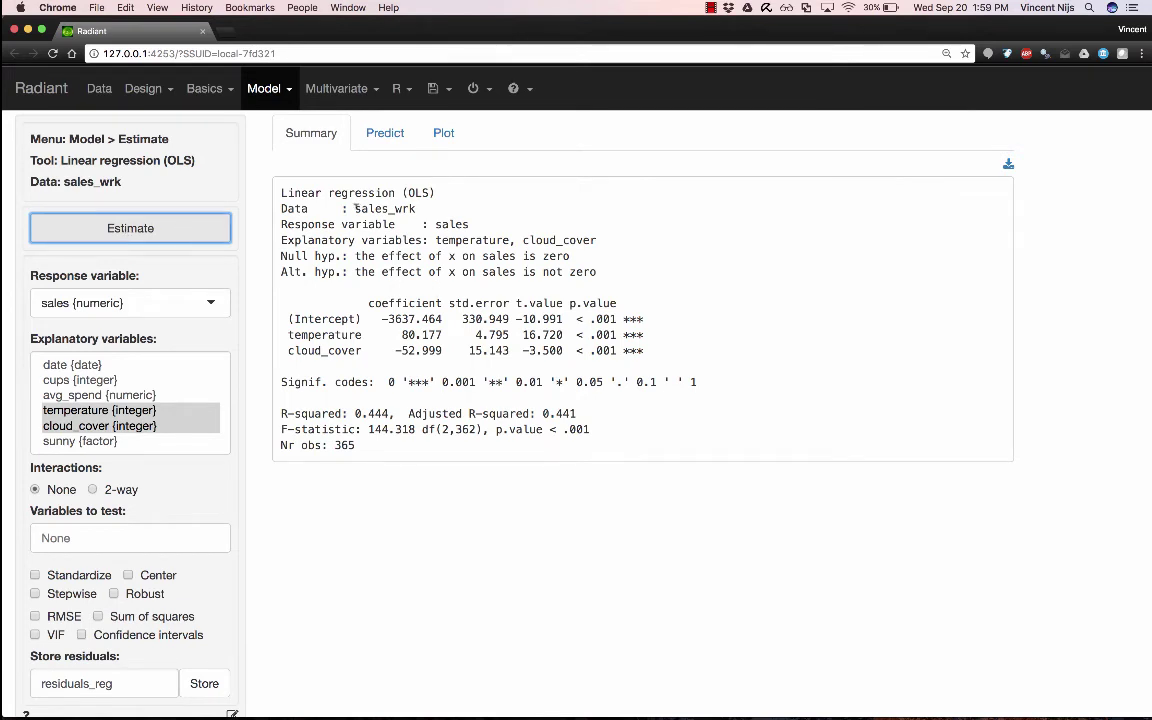
pyautogui.moveTo(355, 208); pyautogui.dragTo(417, 208)
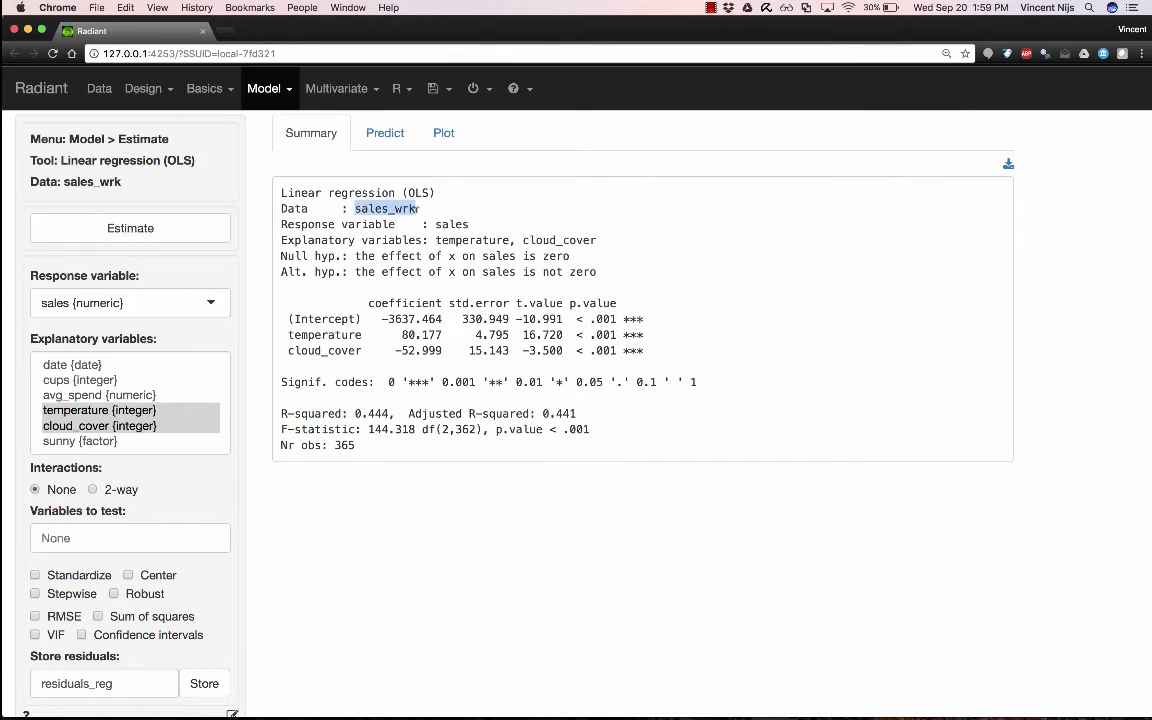
pyautogui.scroll(-1, 300, 504)
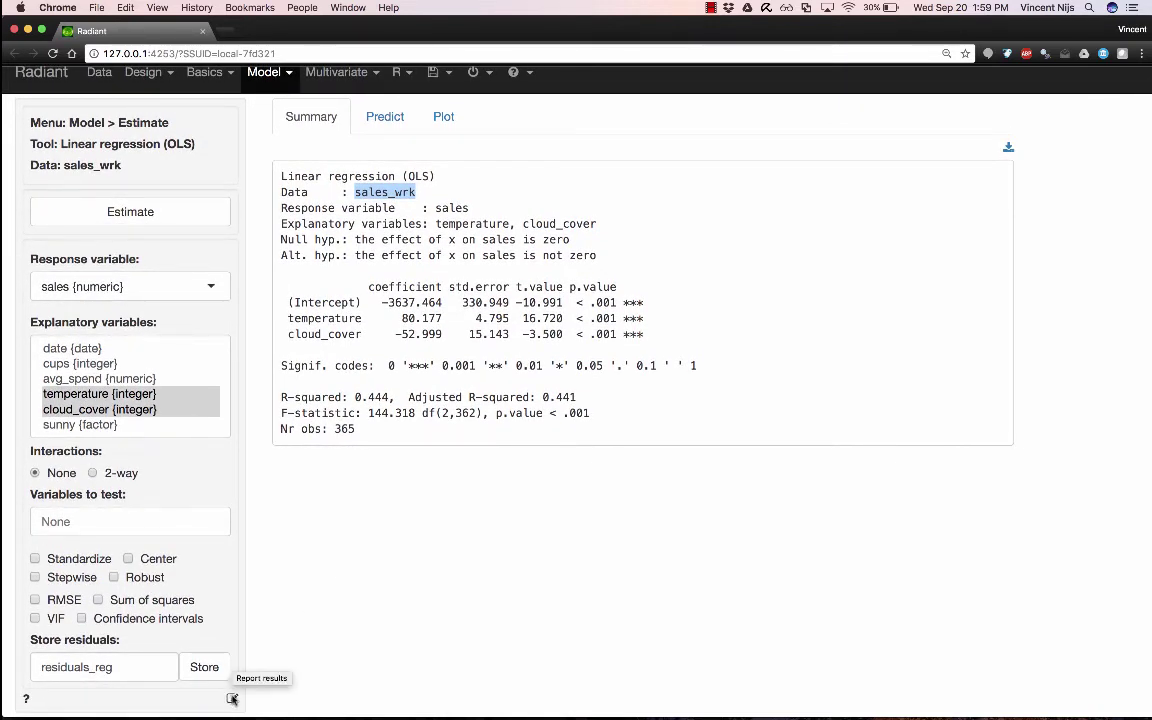
pyautogui.click(232, 699)
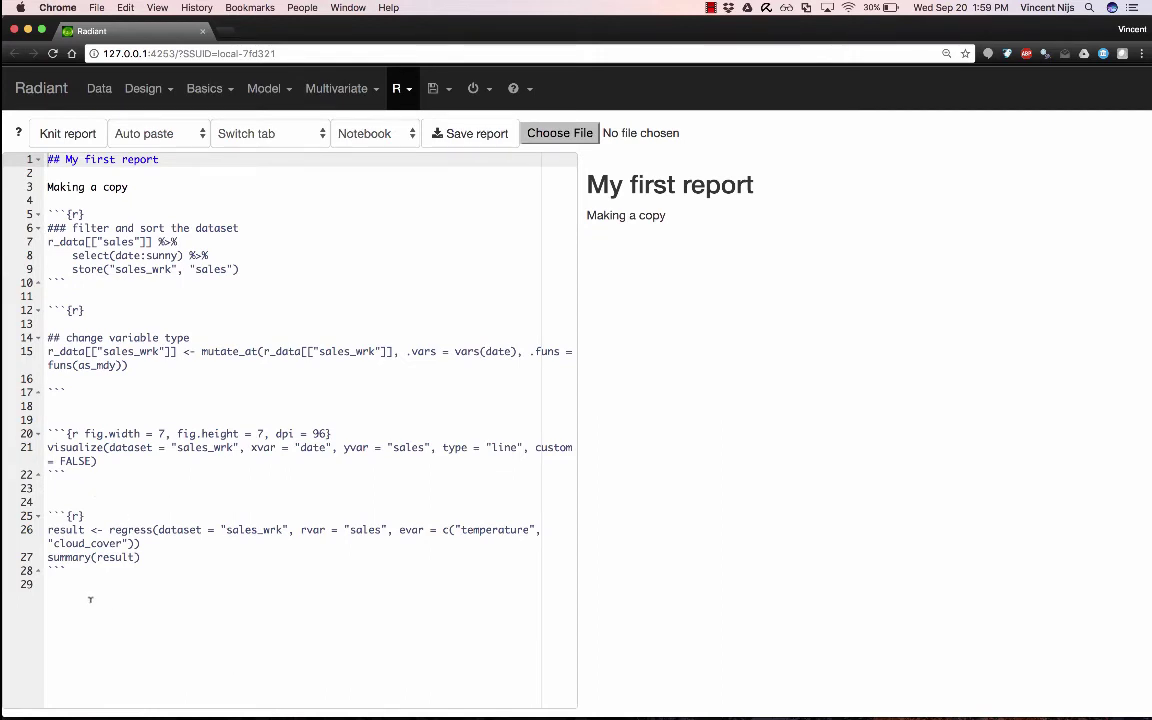
pyautogui.click(62, 135)
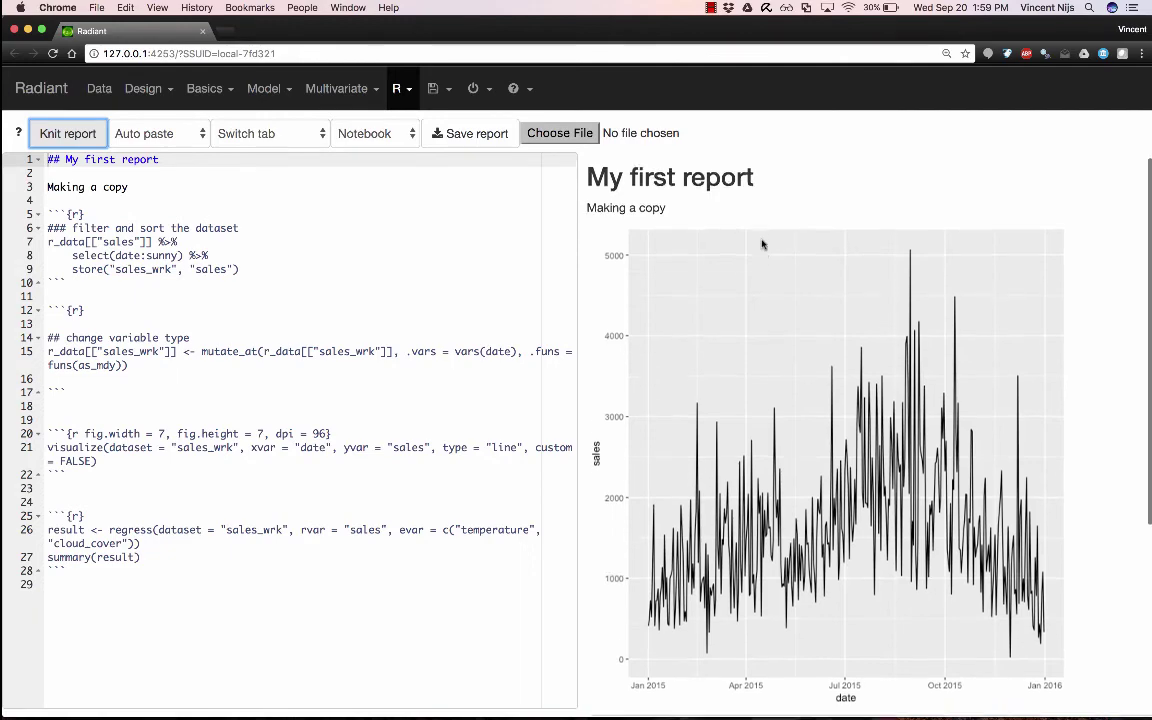
pyautogui.scroll(-6, 762, 244)
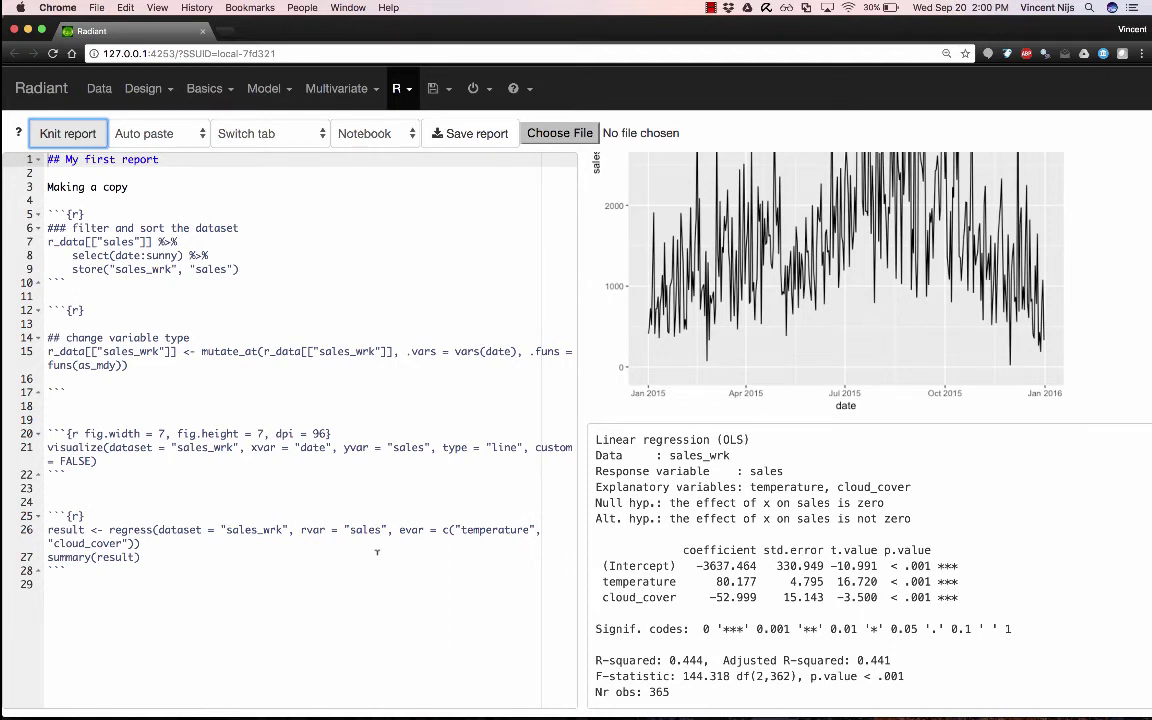
pyautogui.click(125, 476)
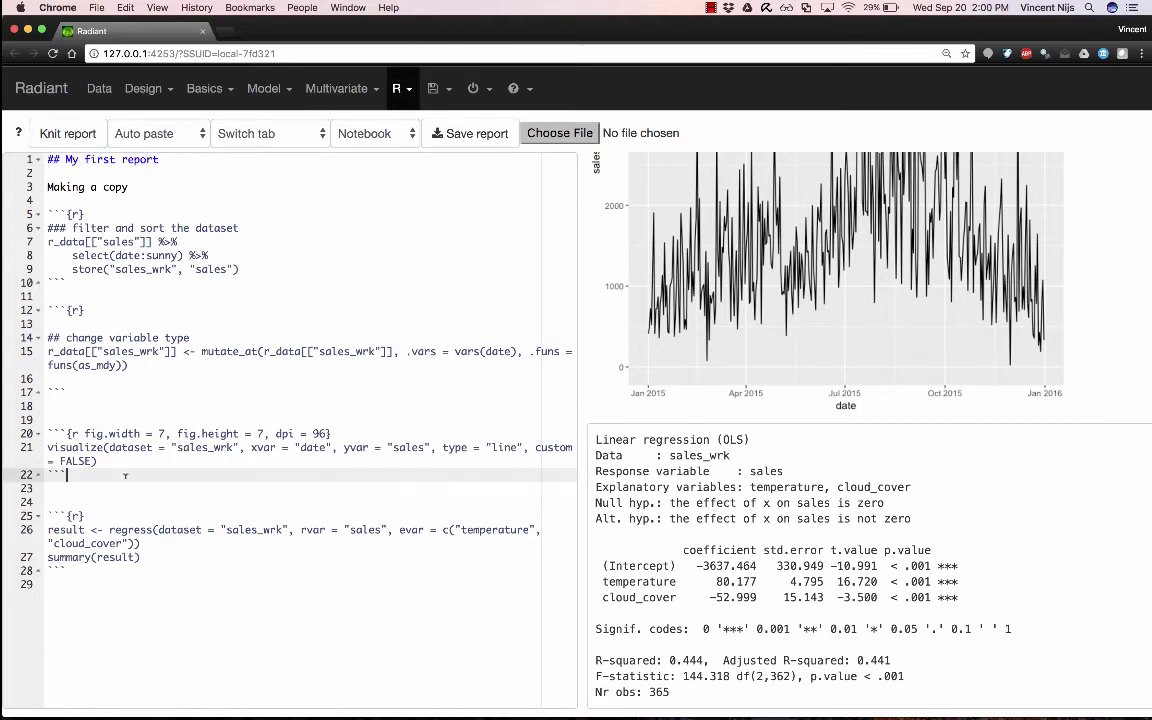
# Step: Add the line 'What you the results mean ...' at the end of the report
pyautogui.click(80, 584)
pyautogui.press('Return')
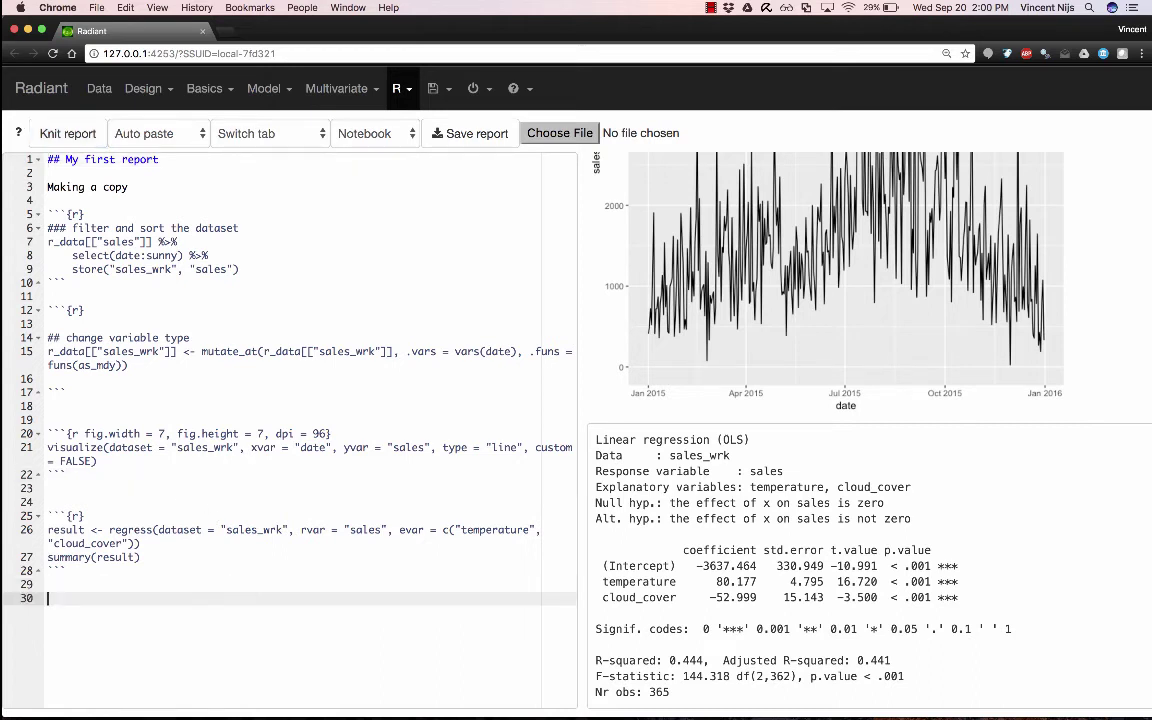
pyautogui.write('What you the results')
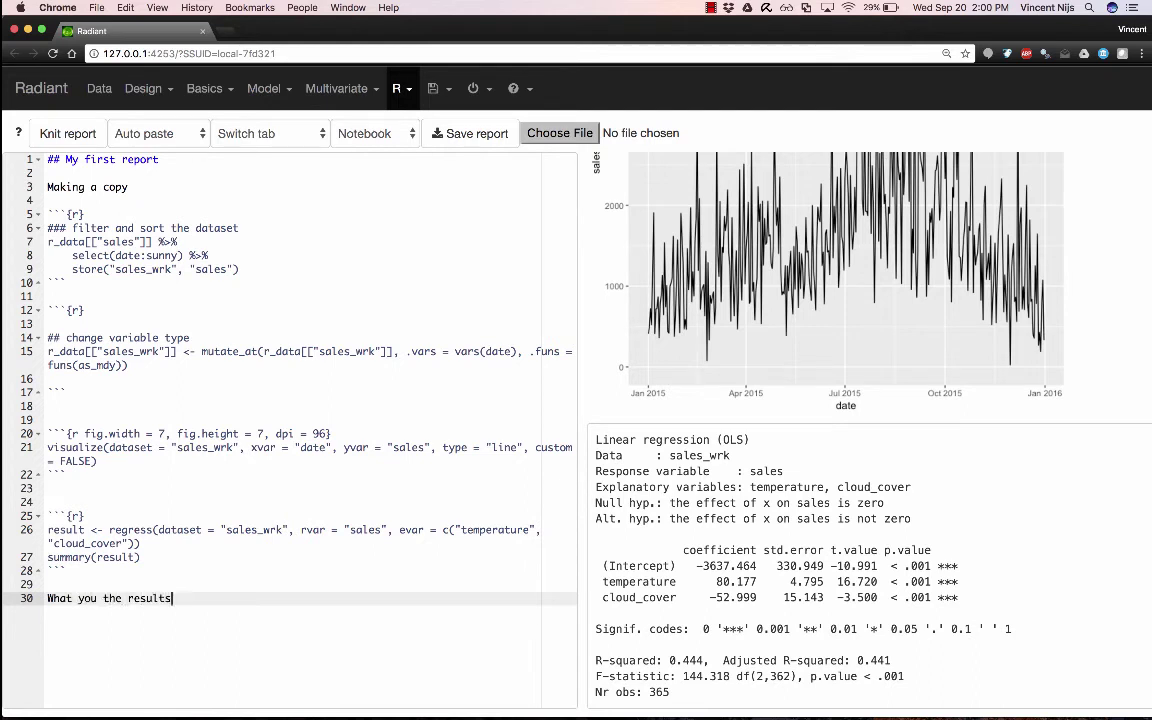
pyautogui.write(' mean ...')
# Step: Look over the earlier report lines, then bring up the app-state saving options
pyautogui.click(130, 186)
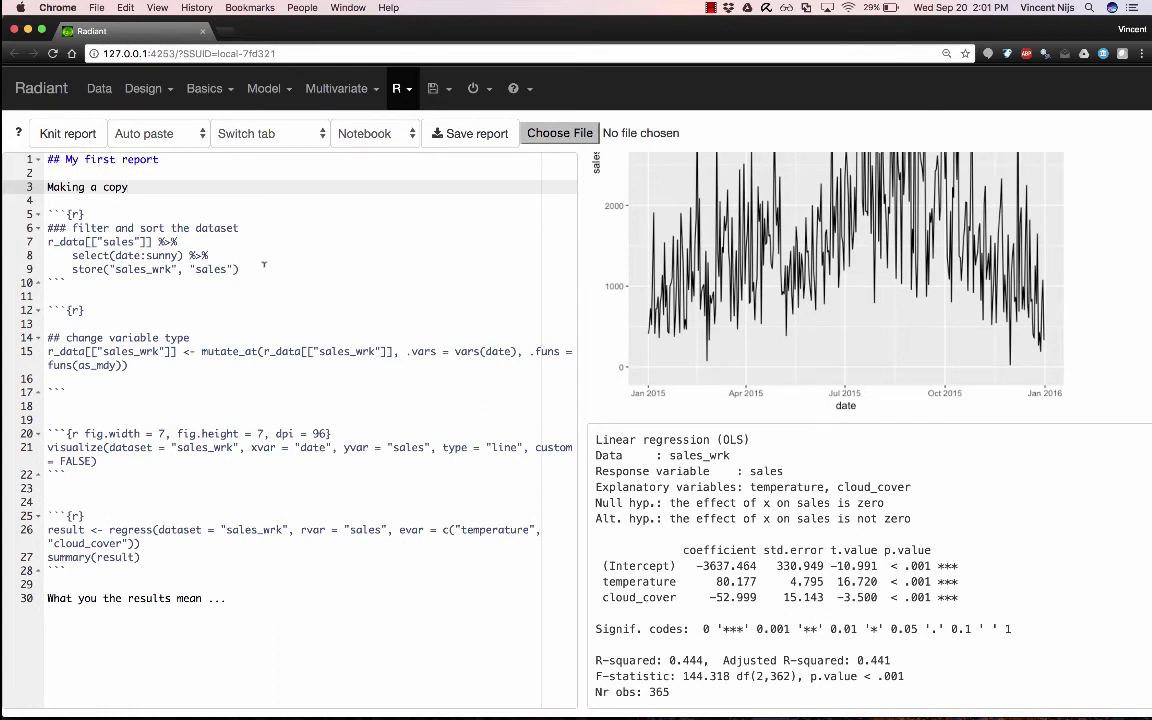
pyautogui.click(294, 282)
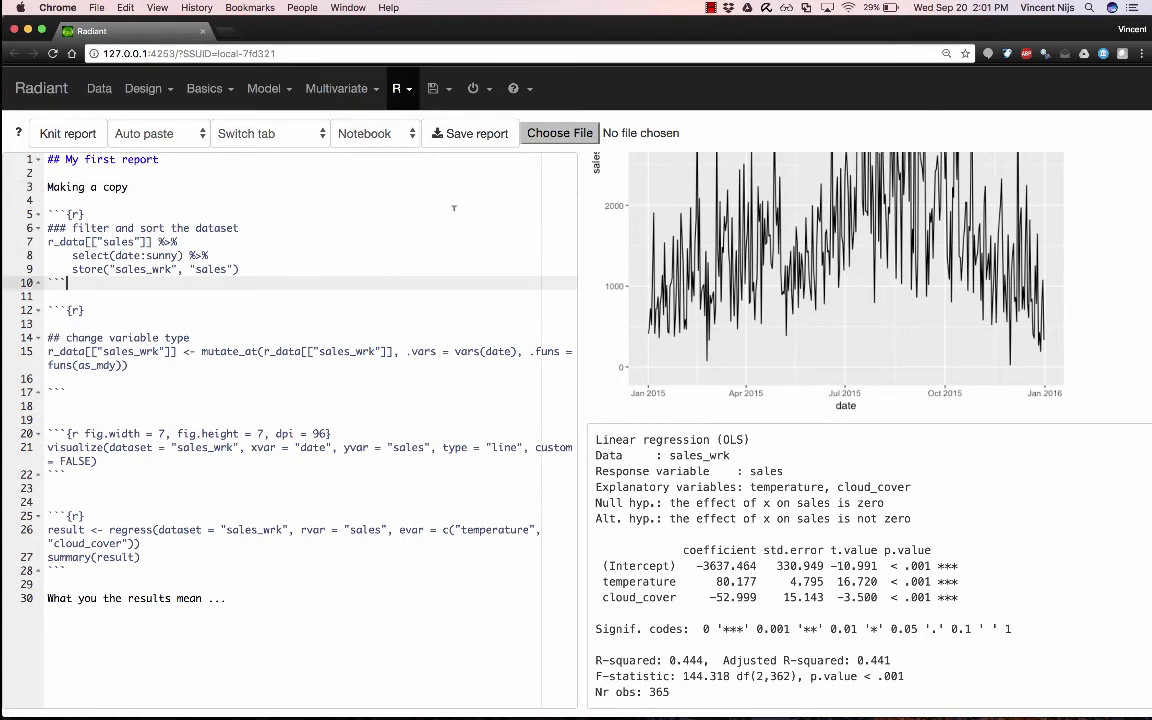
pyautogui.click(436, 89)
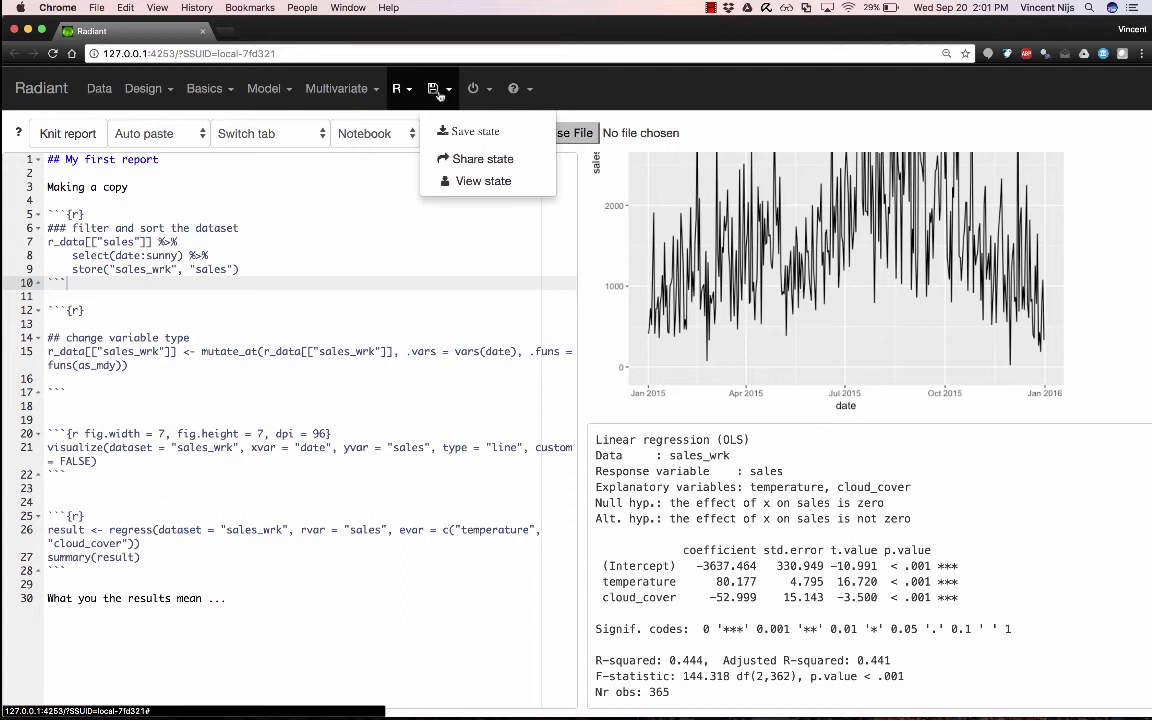
# Step: Close the save-state options and return to the second chunk in the report editor
pyautogui.click(290, 241)
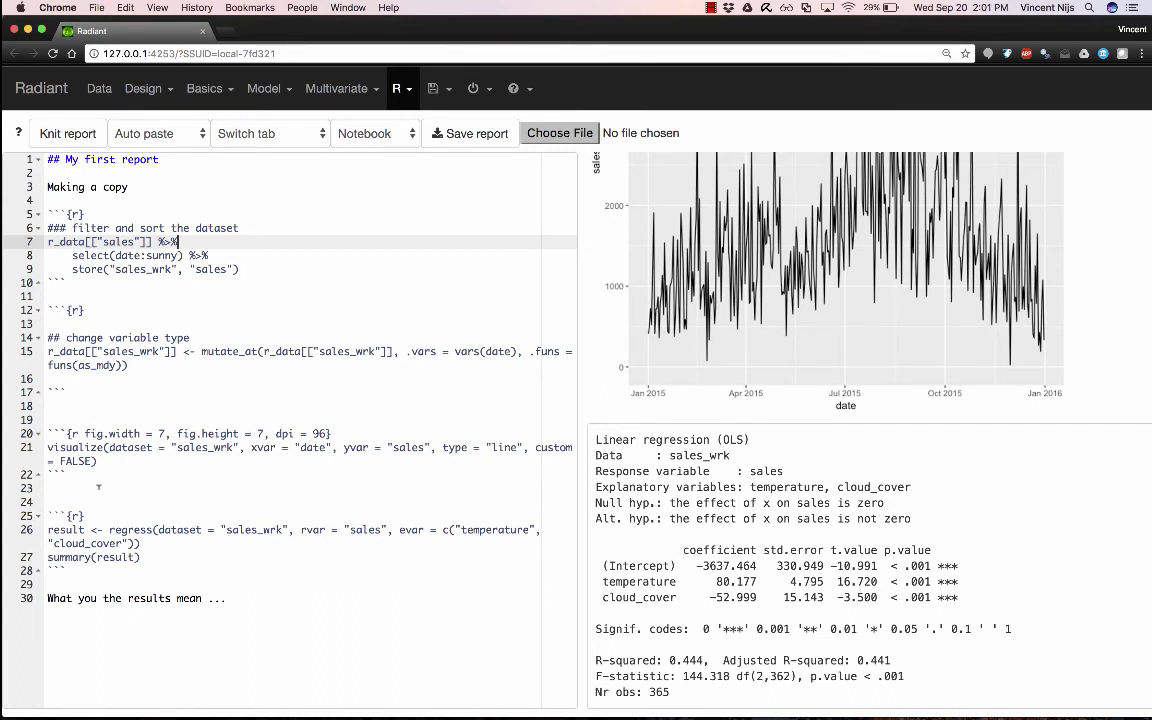
pyautogui.click(230, 378)
pyautogui.click(328, 314)
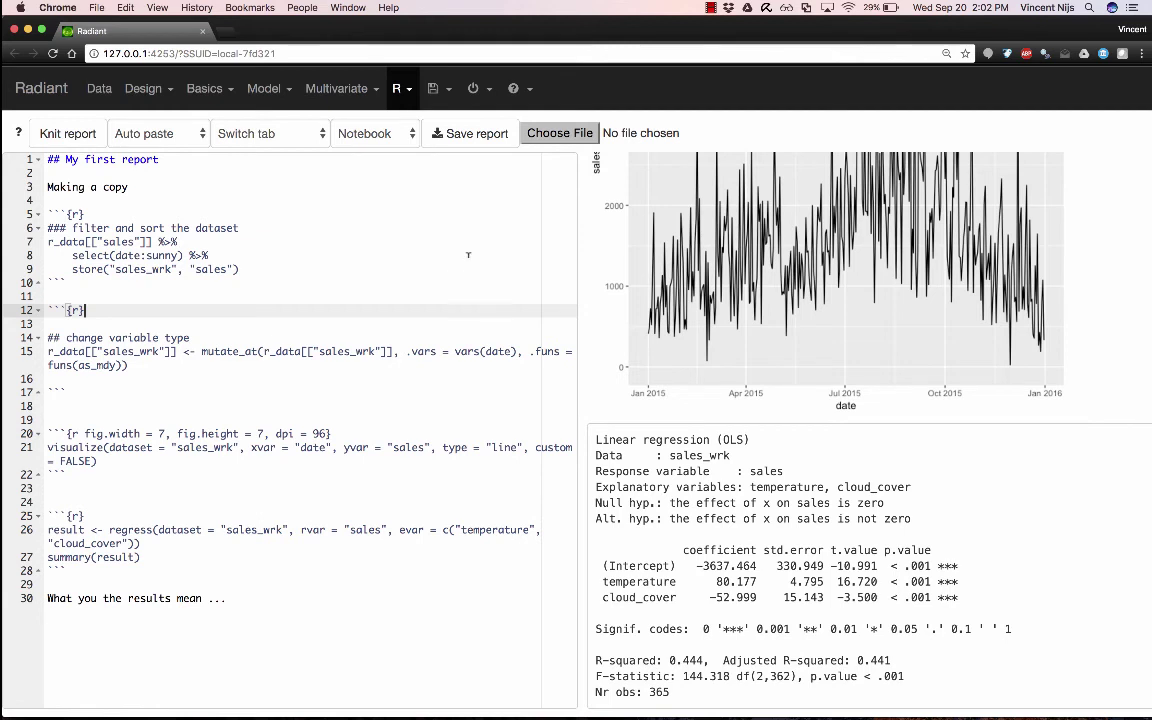
pyautogui.click(409, 139)
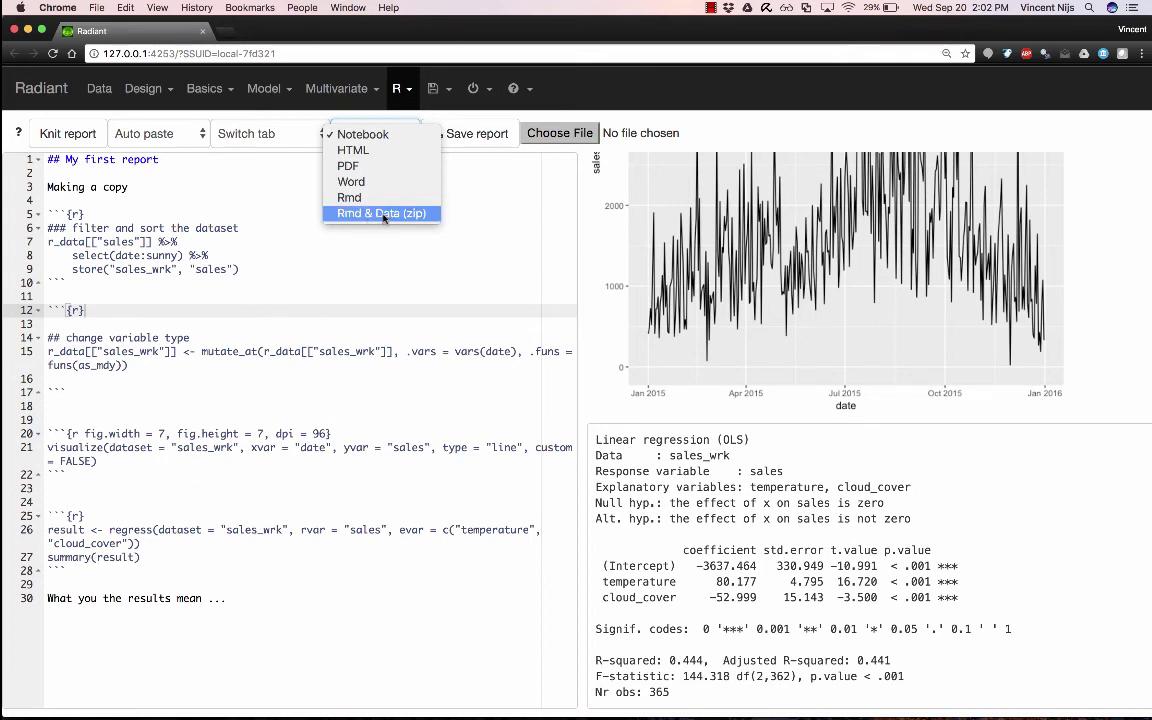
pyautogui.click(397, 141)
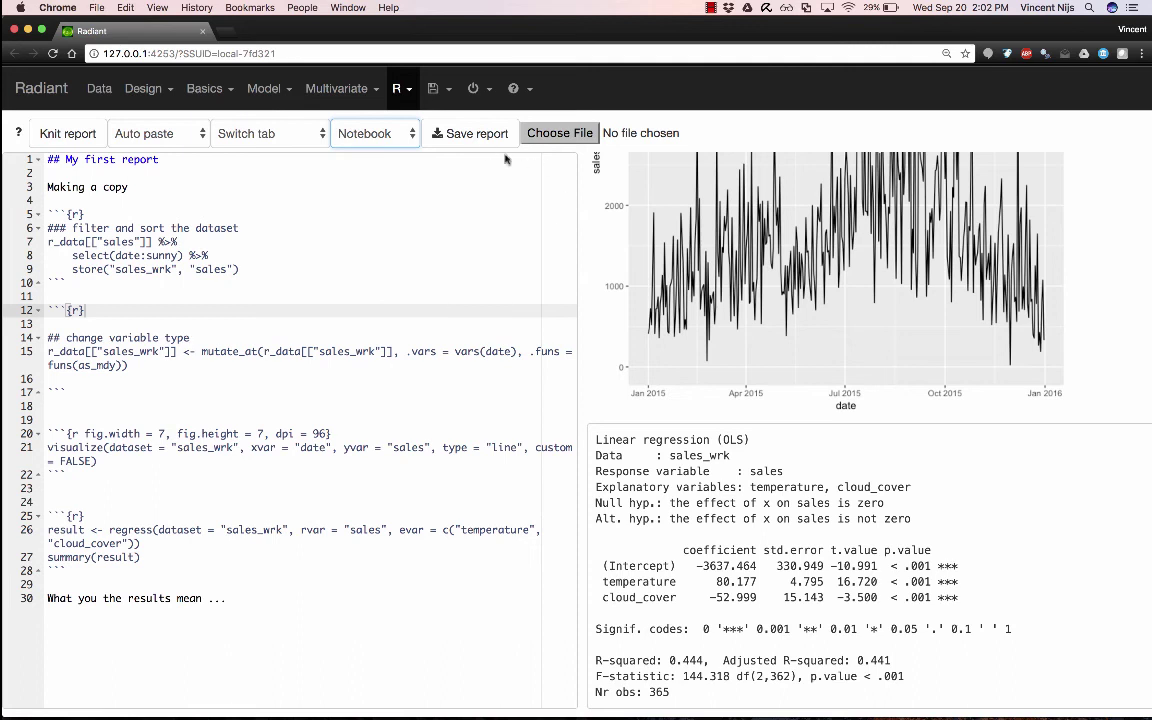
# Step: Save the Radiant report notebook to the Desktop as 'our-analysis-of-salse.html'
pyautogui.click(471, 134)
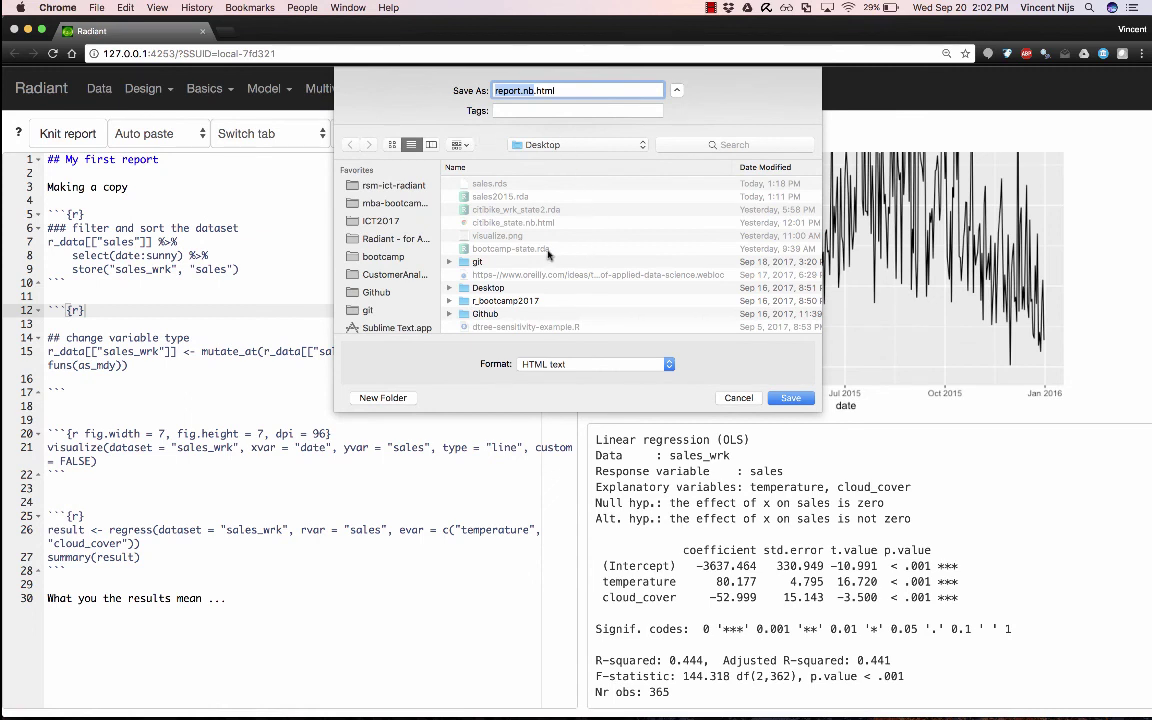
pyautogui.write('out')
pyautogui.press('BackSpace')
pyautogui.write('r-anal')
pyautogui.write('ysis')
pyautogui.write('-of')
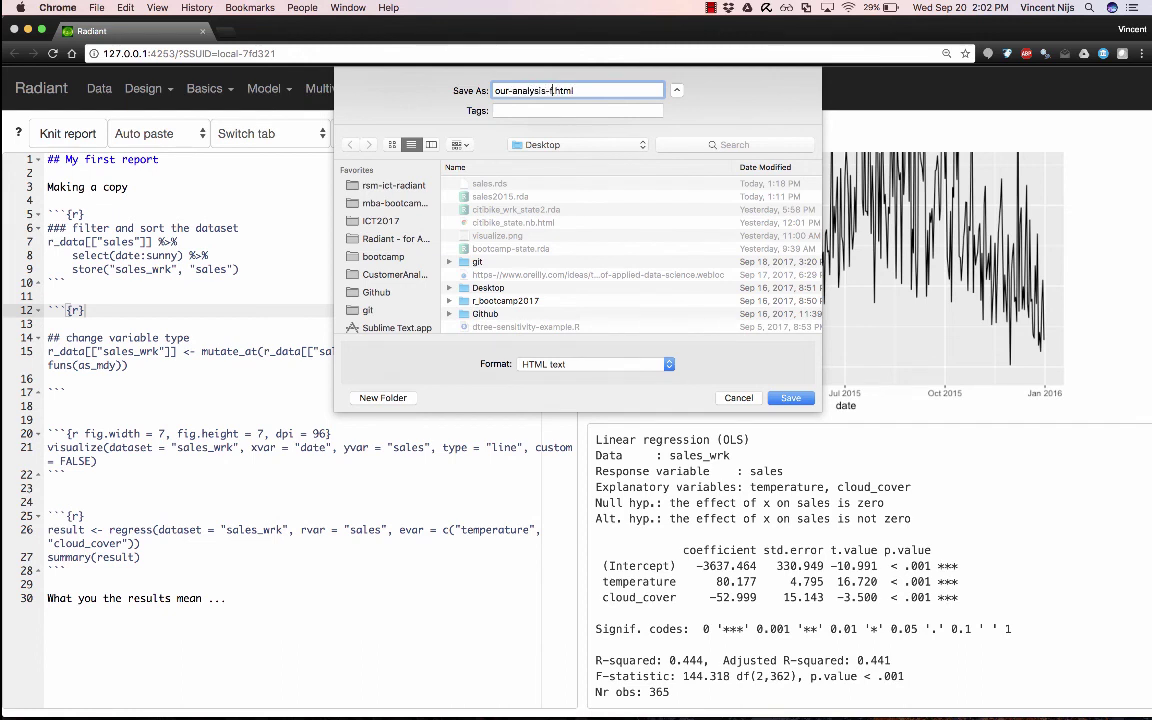
pyautogui.write('-salse')
pyautogui.click(790, 397)
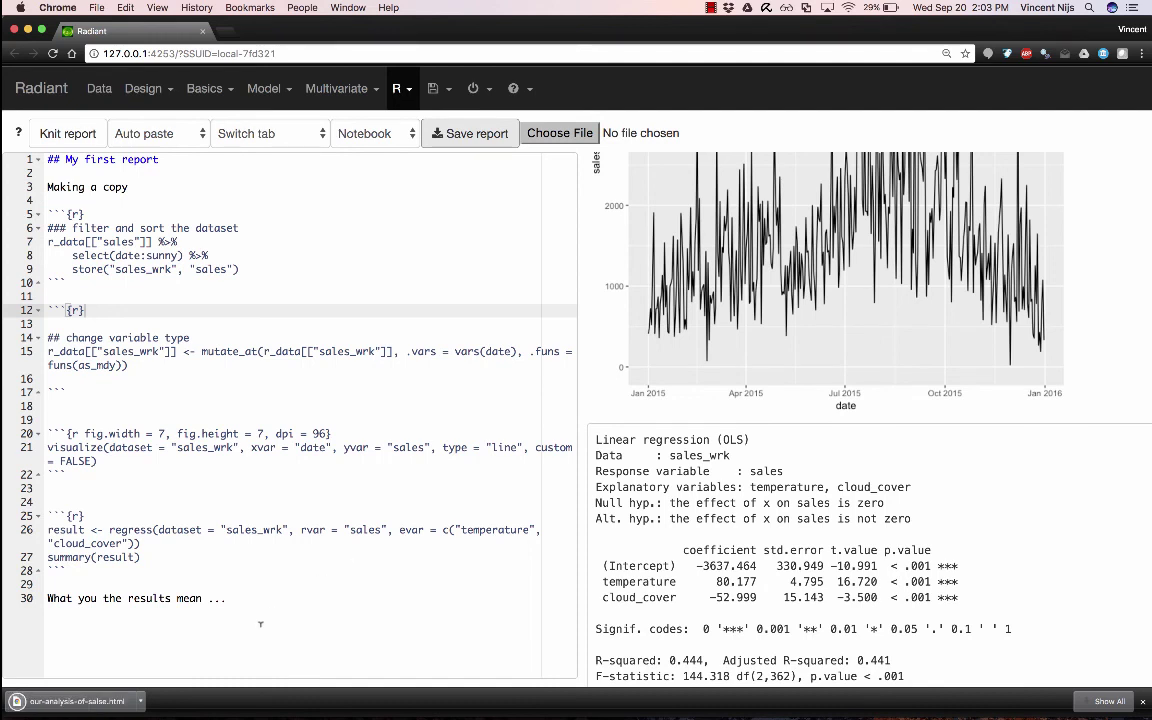
# Step: Open the downloaded our-analysis-of-salse.html report in a new Chrome tab and look it over
pyautogui.click(81, 702)
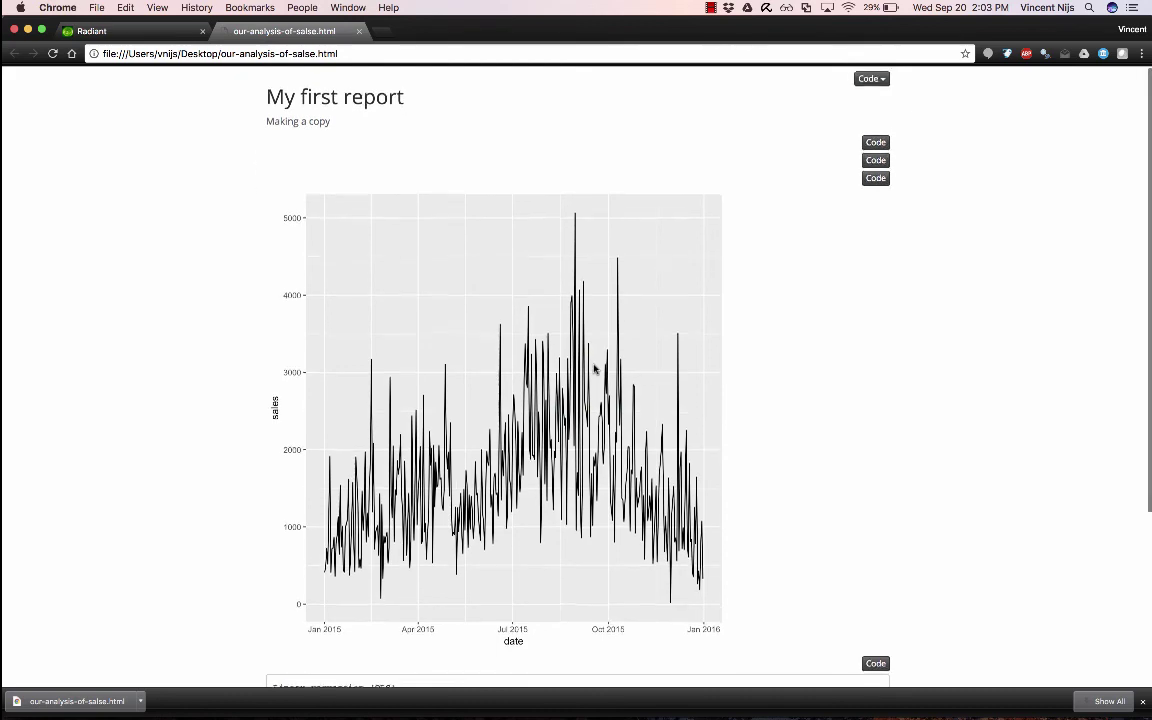
pyautogui.scroll(-5, 594, 373)
pyautogui.scroll(1, 550, 250)
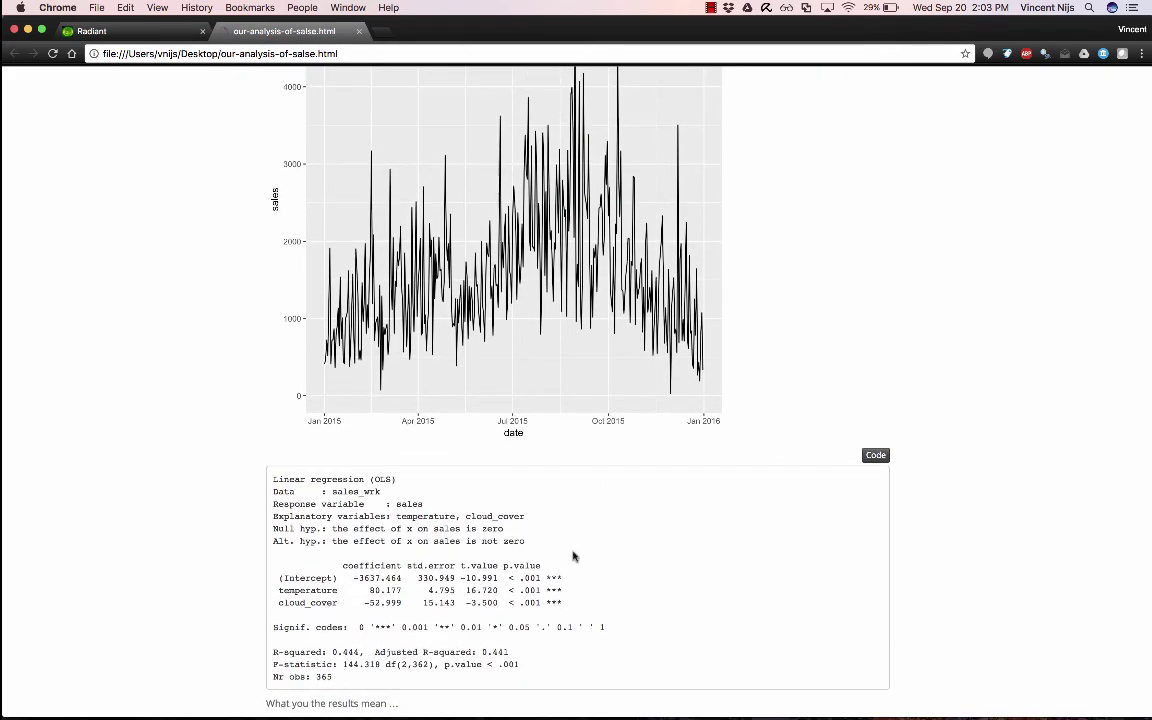
pyautogui.scroll(5, 573, 556)
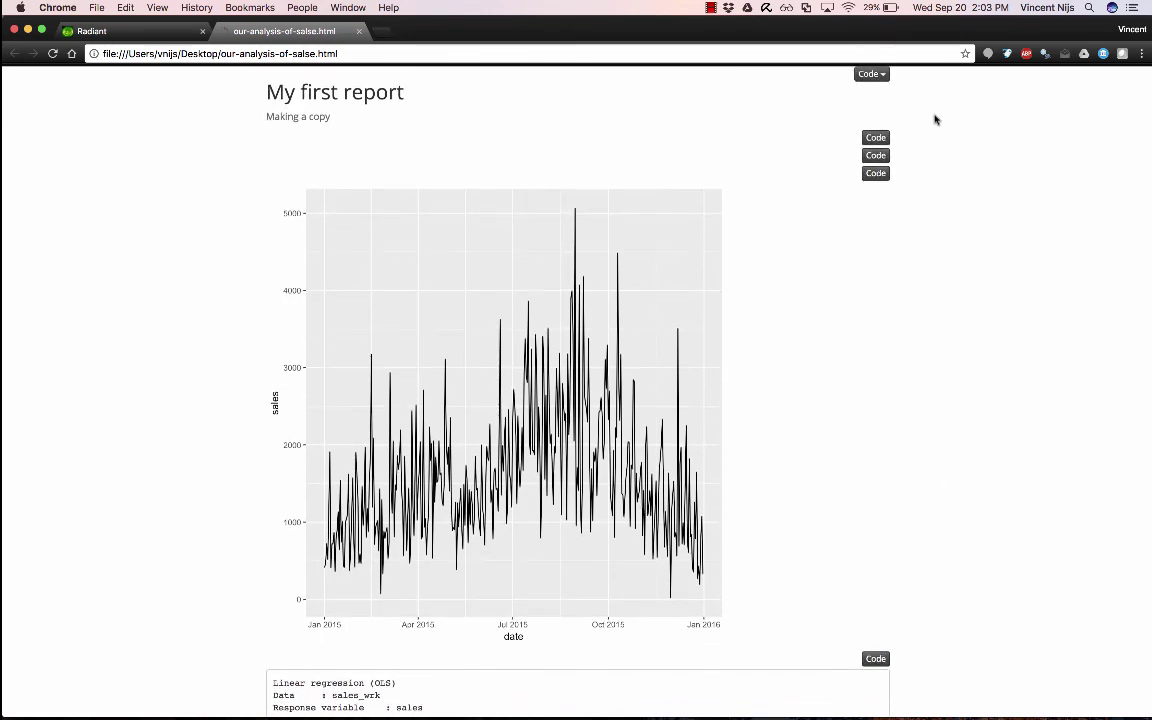
# Step: Show and re-hide the code for the first chunk and the change-variable-type chunk, then show the visualize code
pyautogui.click(876, 138)
pyautogui.click(877, 138)
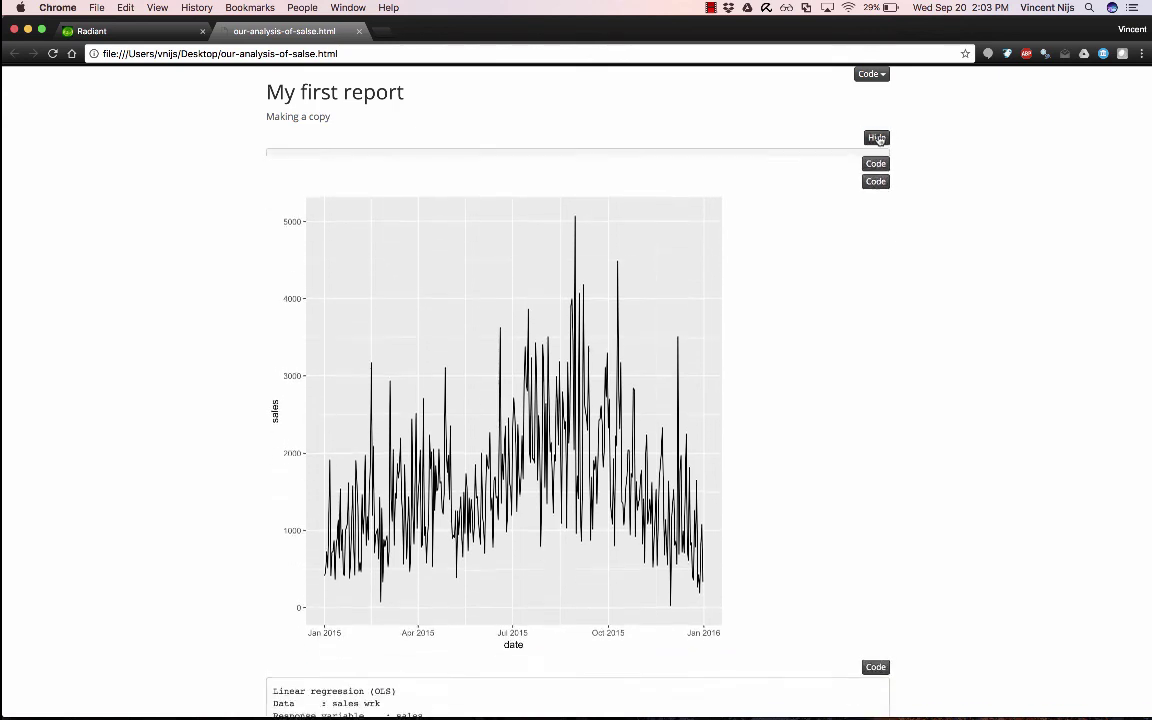
pyautogui.click(876, 156)
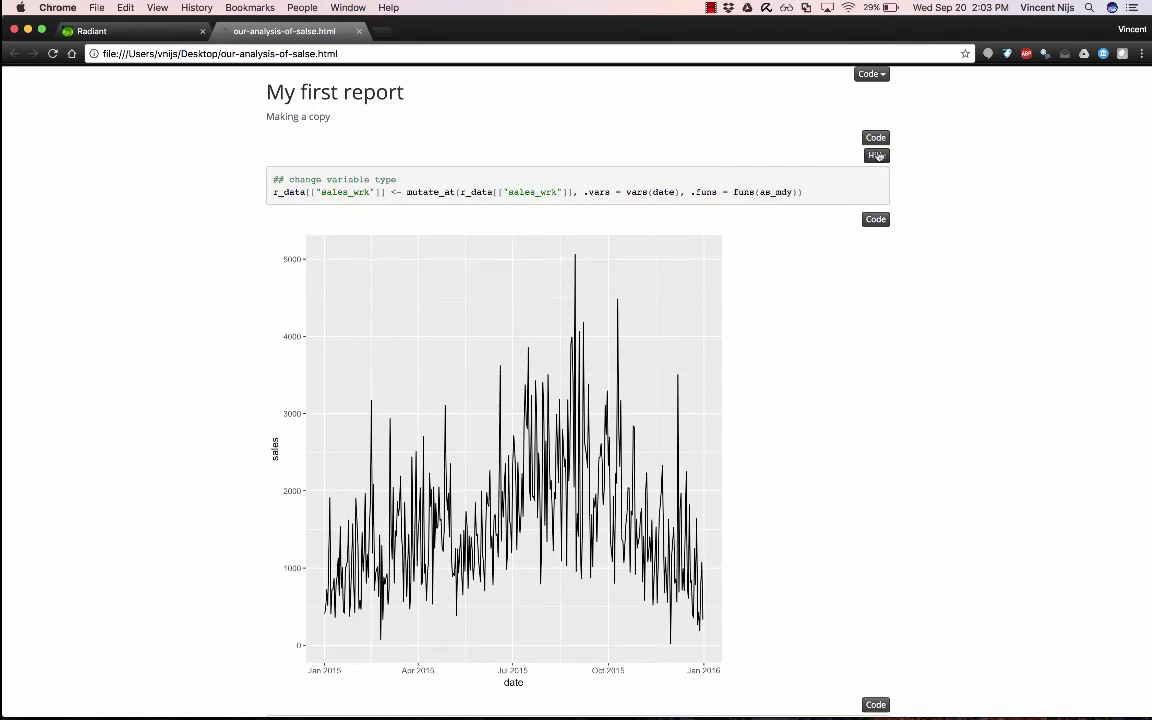
pyautogui.click(877, 156)
pyautogui.click(877, 173)
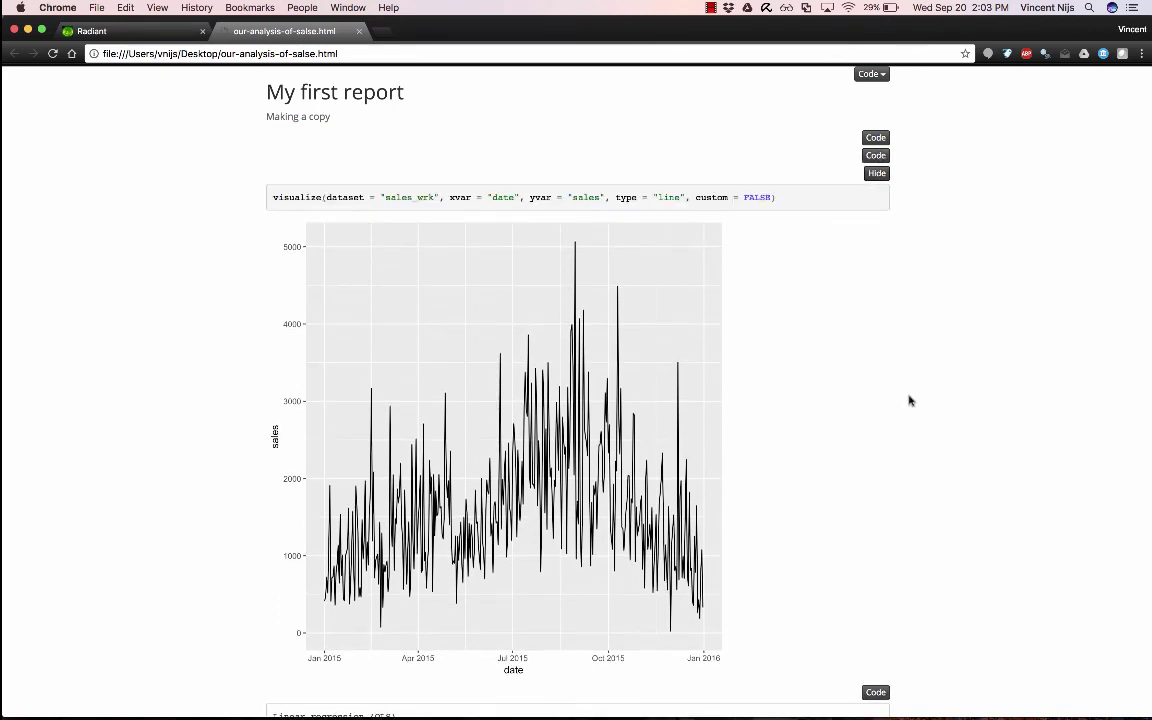
pyautogui.scroll(-4, 910, 400)
# Step: Inspect the regression code, then hide both the regression and visualize code again
pyautogui.click(876, 526)
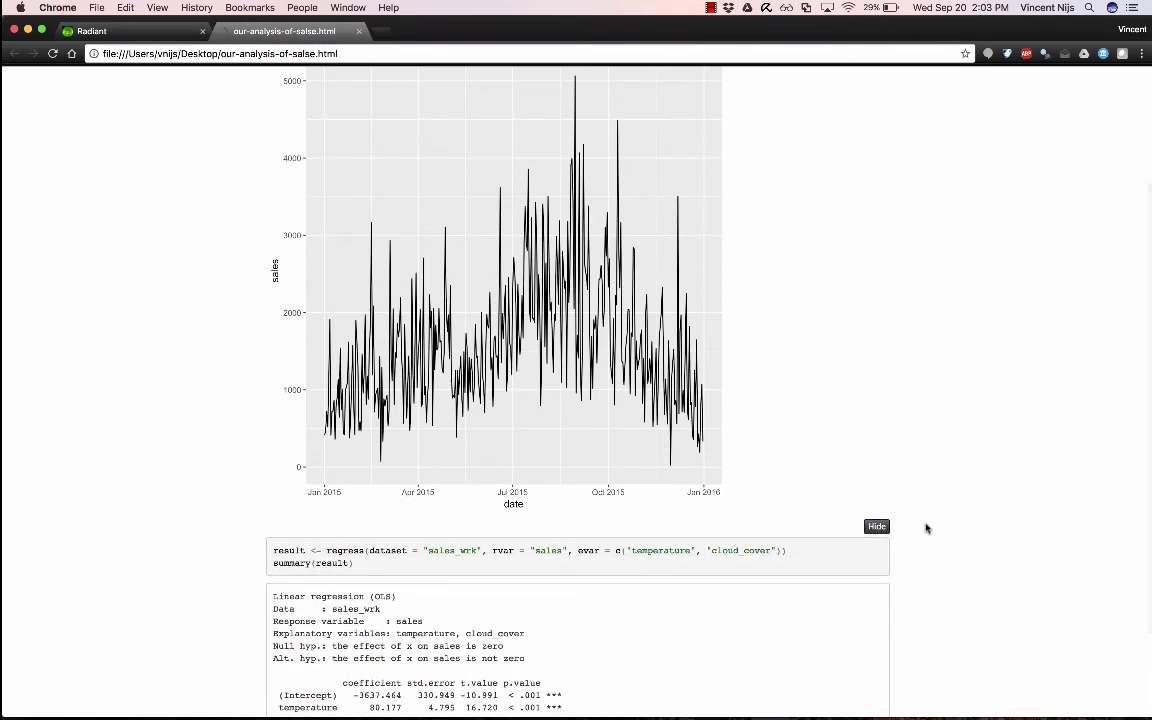
pyautogui.scroll(-3, 926, 528)
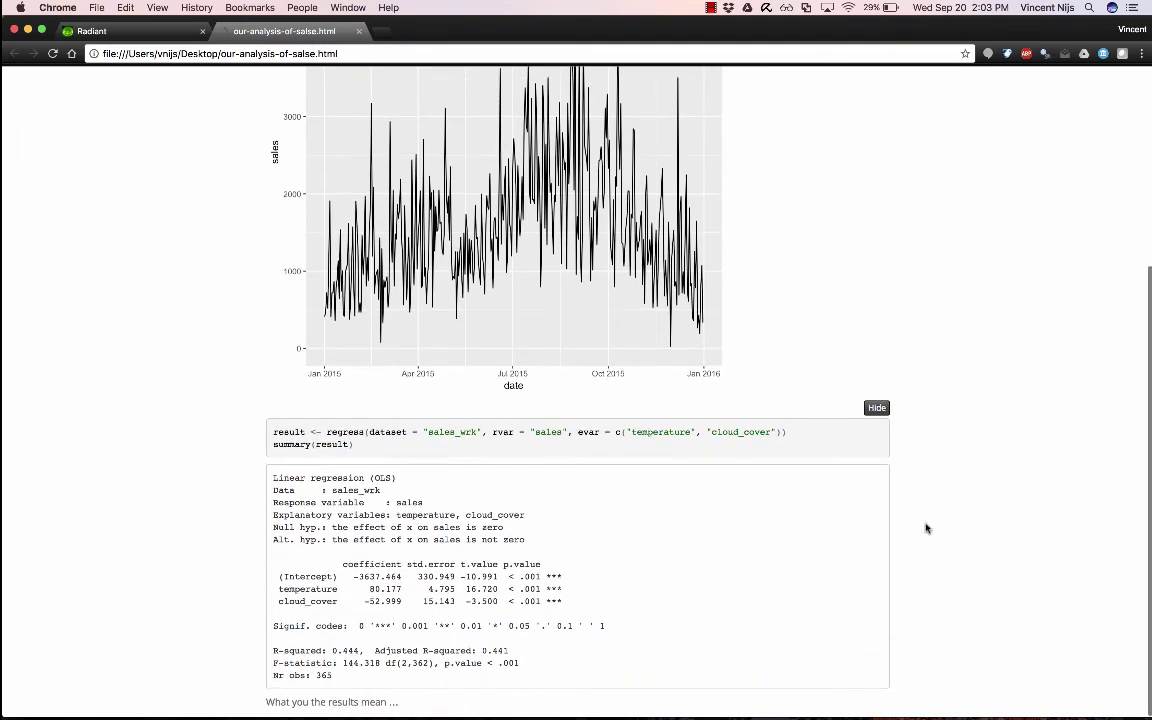
pyautogui.click(876, 410)
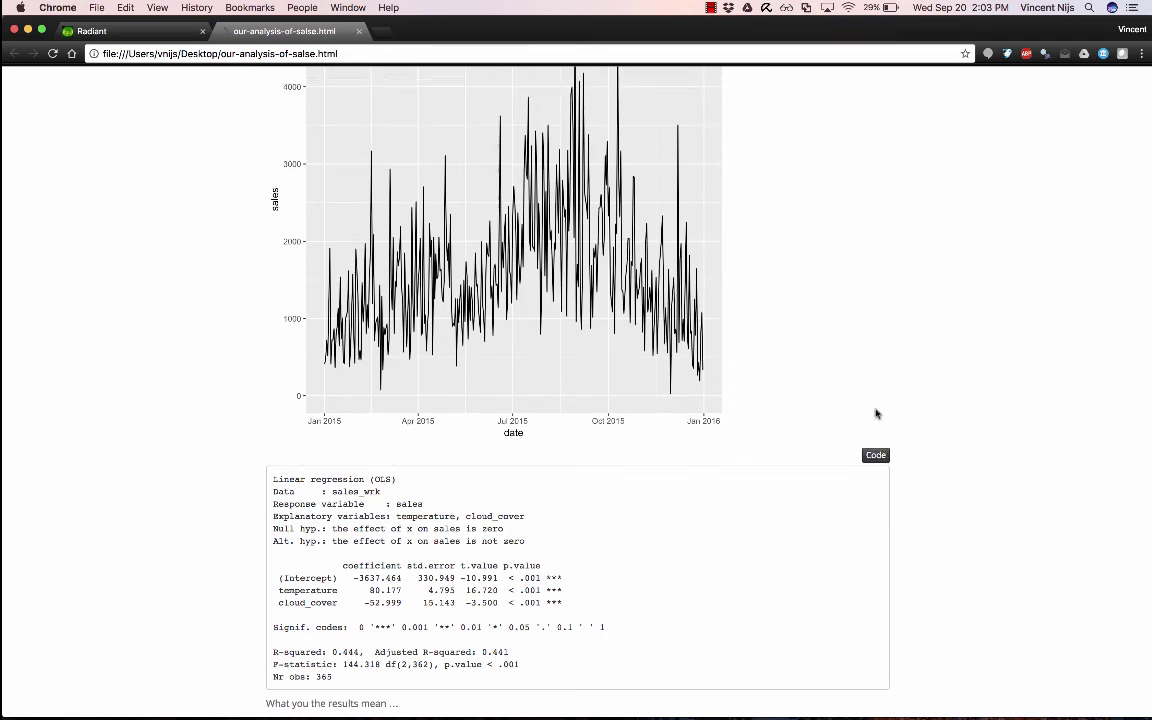
pyautogui.scroll(5, 940, 452)
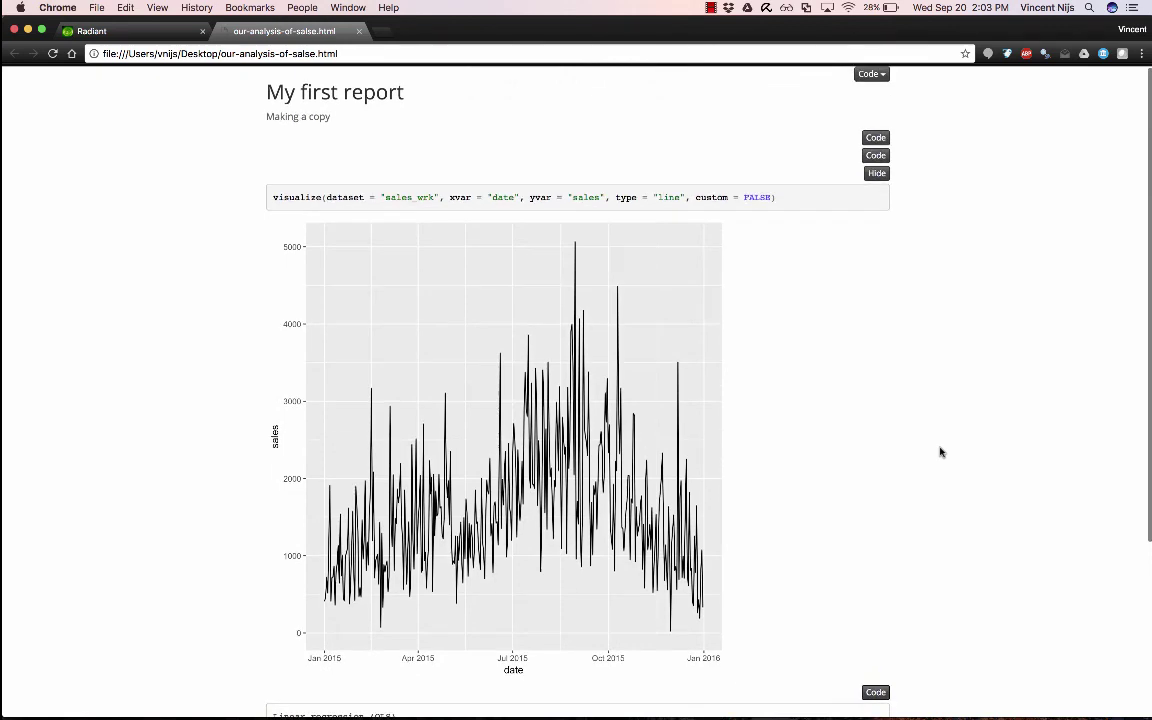
pyautogui.click(876, 173)
pyautogui.scroll(-5, 898, 241)
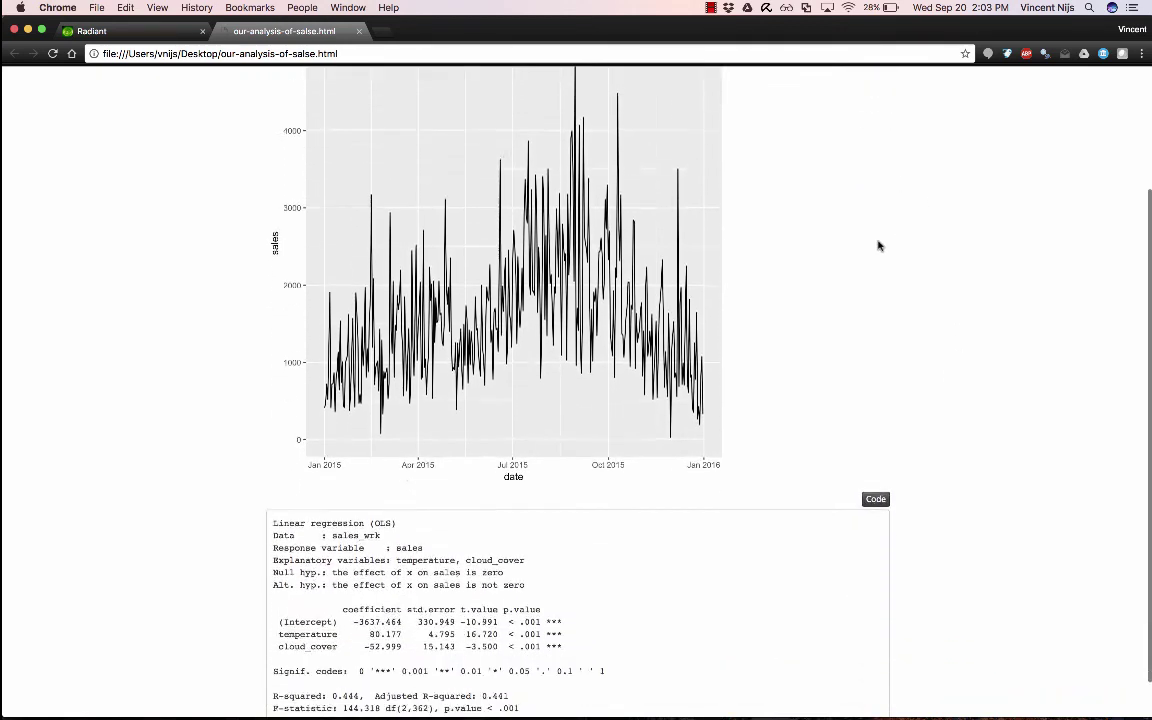
pyautogui.scroll(5, 879, 246)
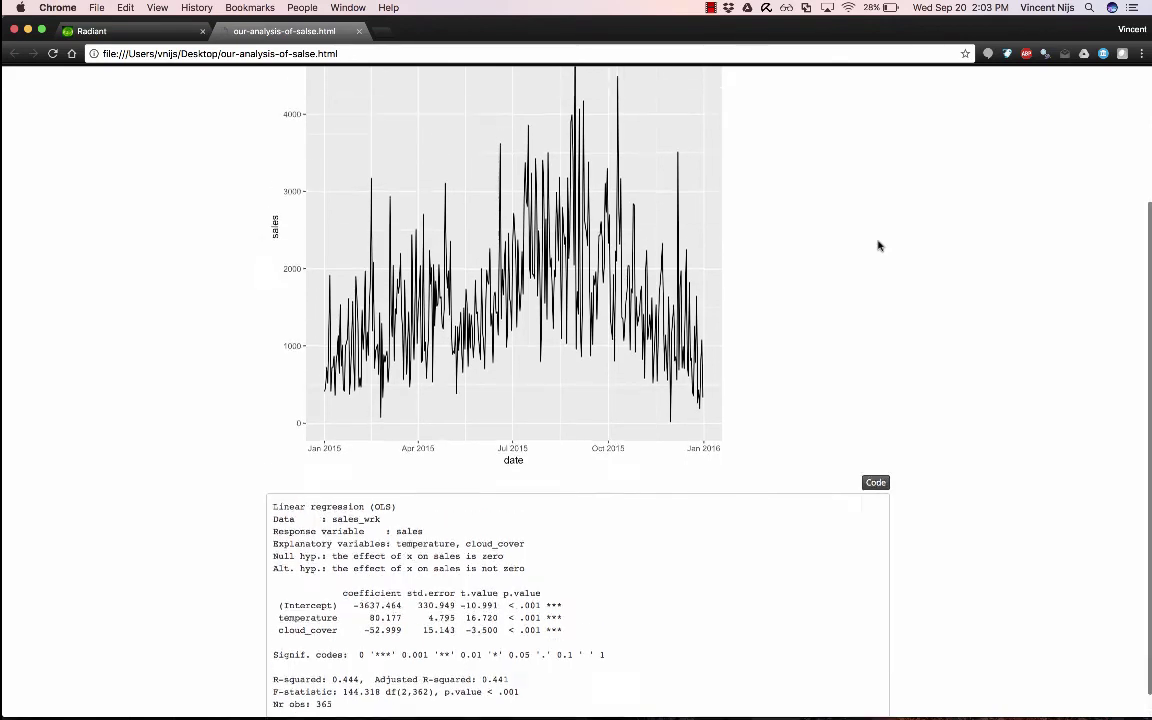